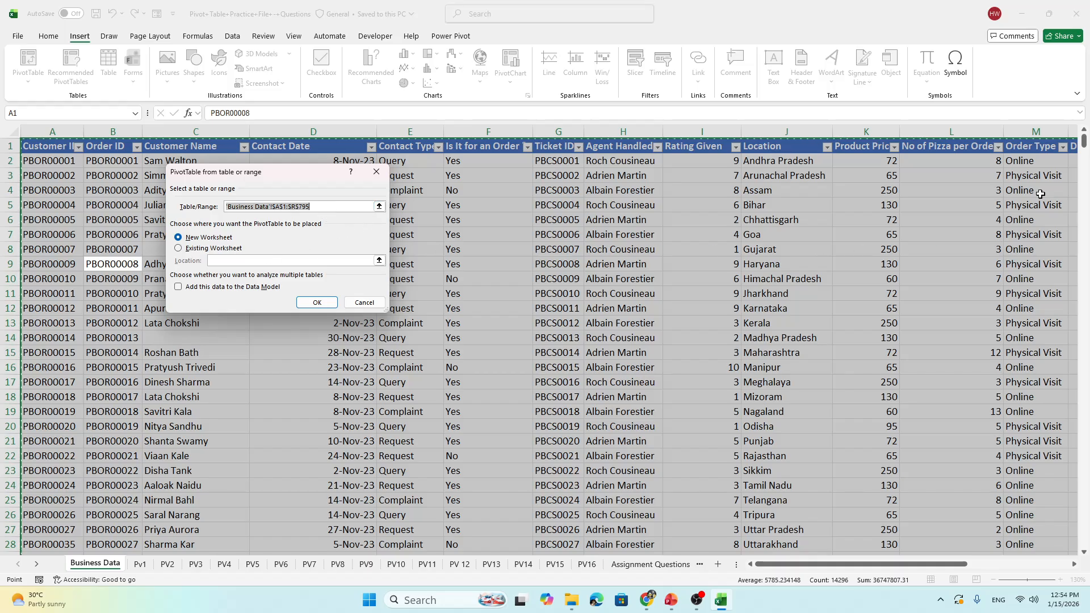
Create a PivotTable from 'Business Data'!$A$1:$R$795 in the existing PV11 worksheet, placed at cell B4
{"action": "left_click_drag", "start_coordinate": [1086, 146], "coordinate": [1084, 540]}
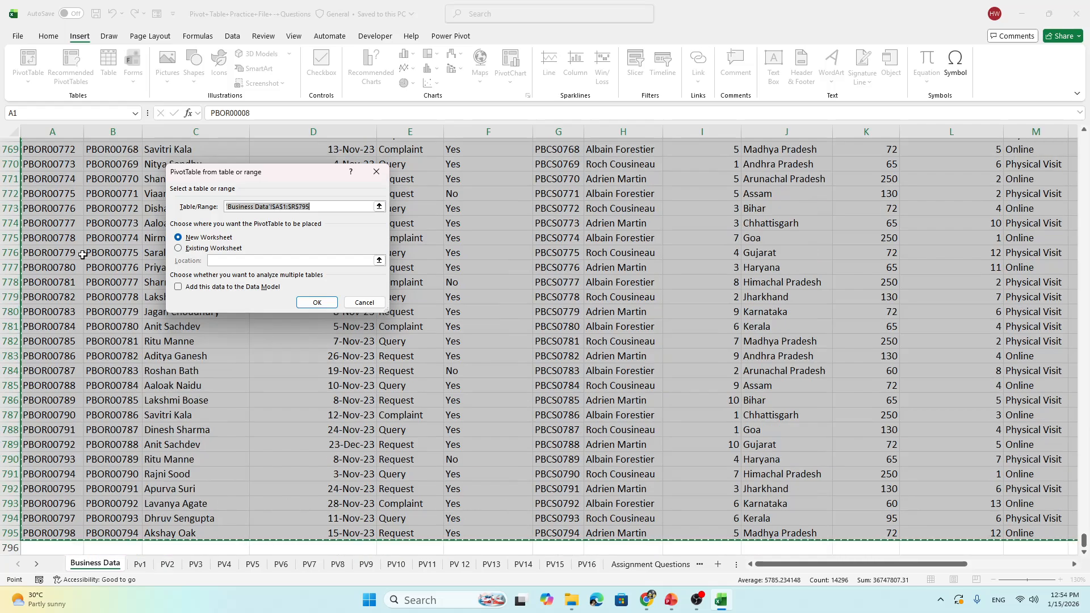
{"action": "scroll", "coordinate": [82, 278], "scroll_direction": "down", "scroll_amount": 1}
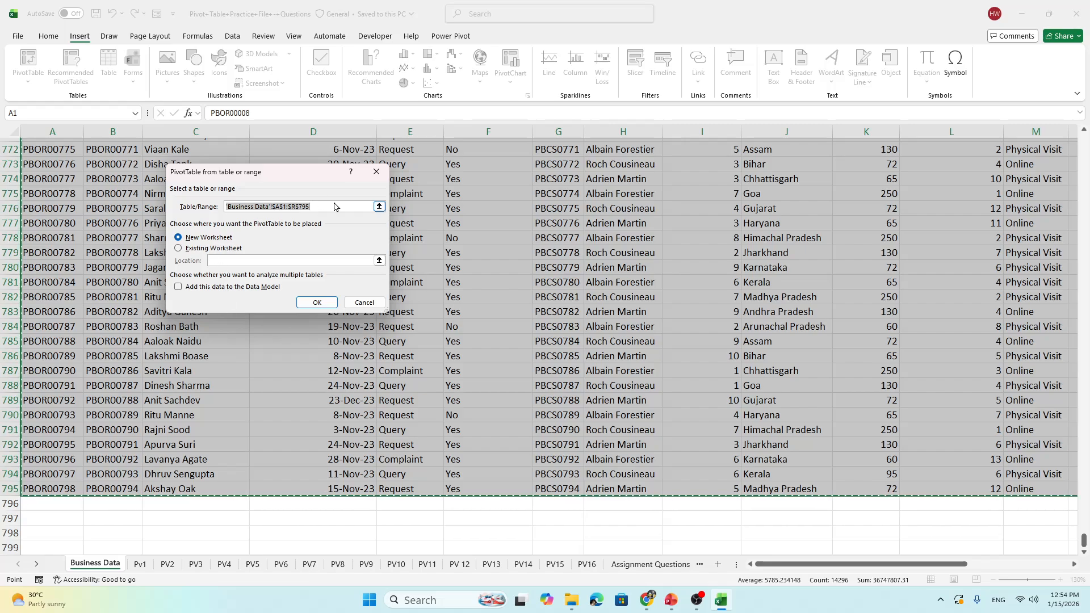
{"action": "left_click", "coordinate": [190, 251]}
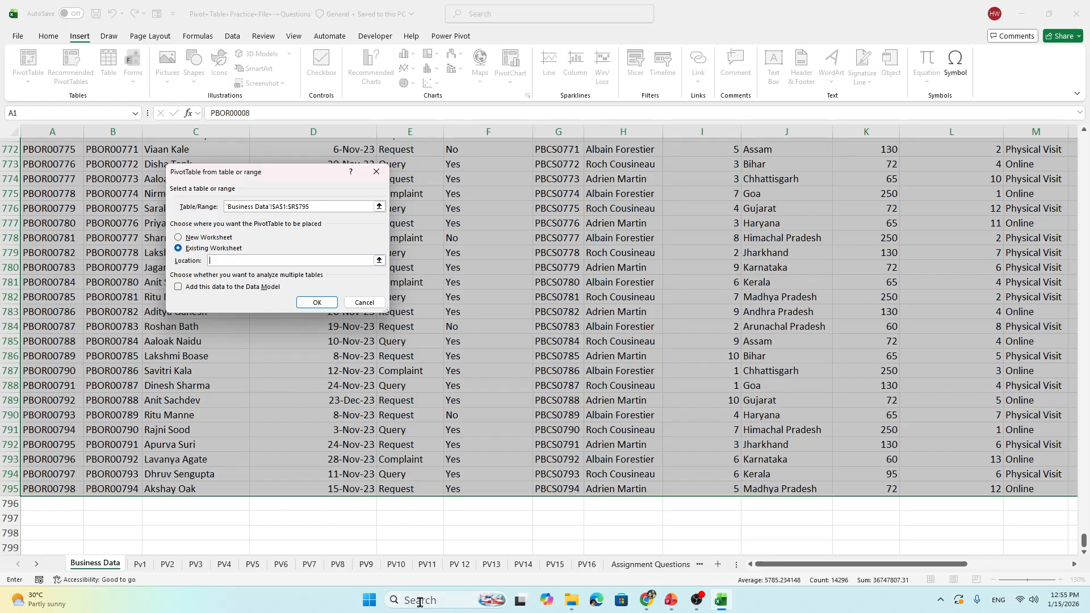
{"action": "left_click", "coordinate": [427, 565]}
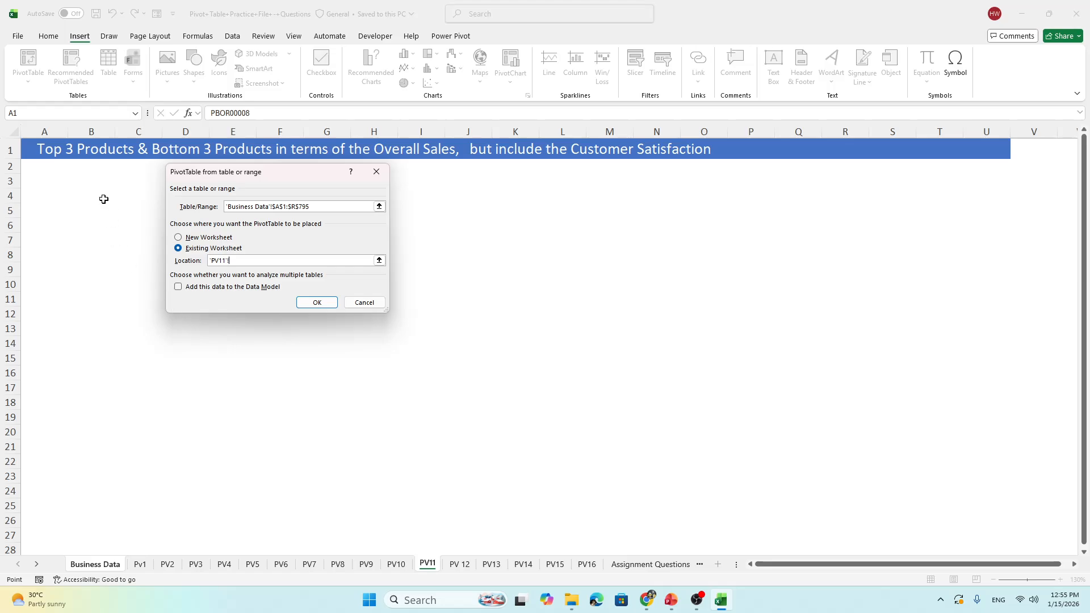
{"action": "left_click", "coordinate": [99, 198]}
{"action": "left_click", "coordinate": [316, 302]}
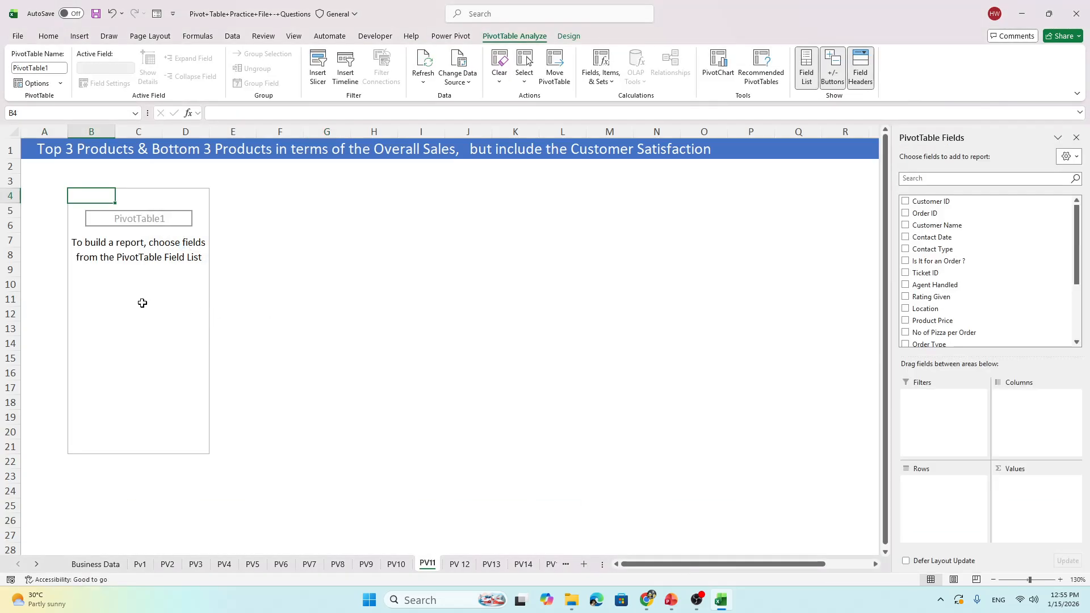
{"action": "left_click", "coordinate": [160, 299]}
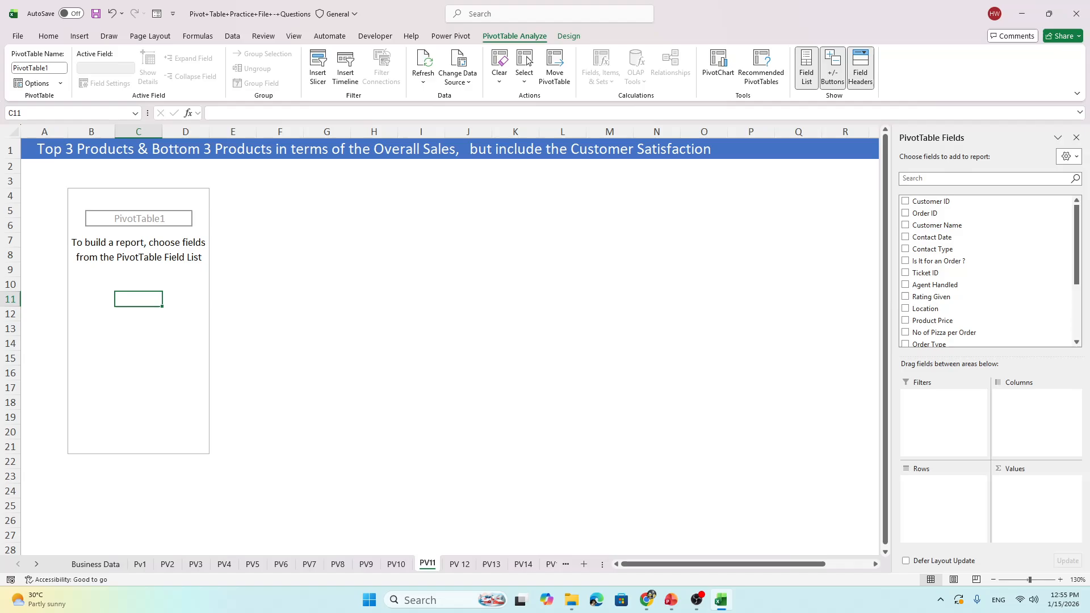
{"action": "key", "text": "alt+Tab"}
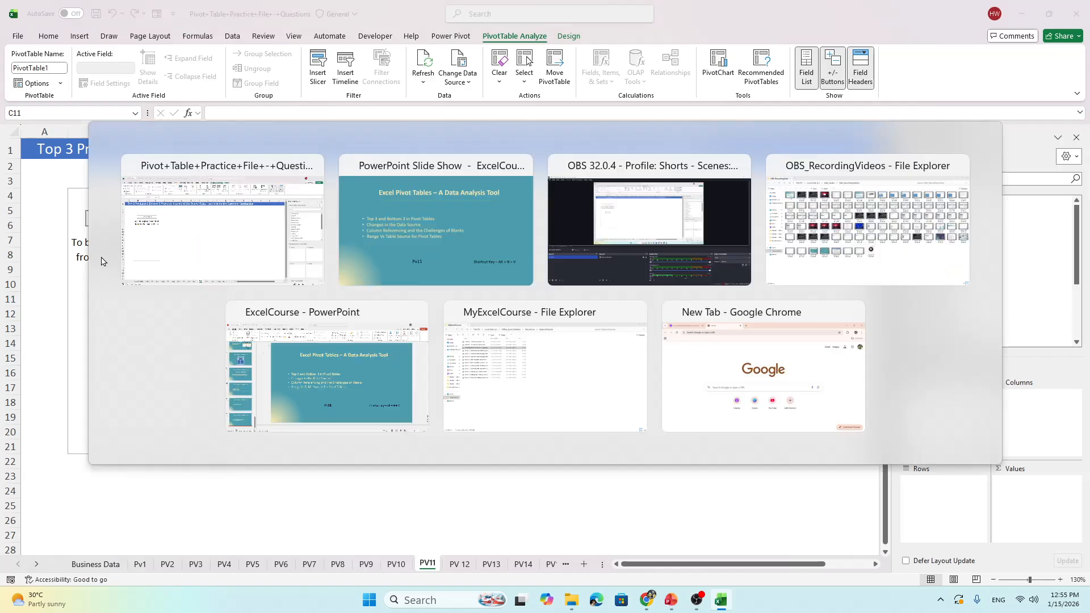
{"action": "key", "text": "alt+Tab"}
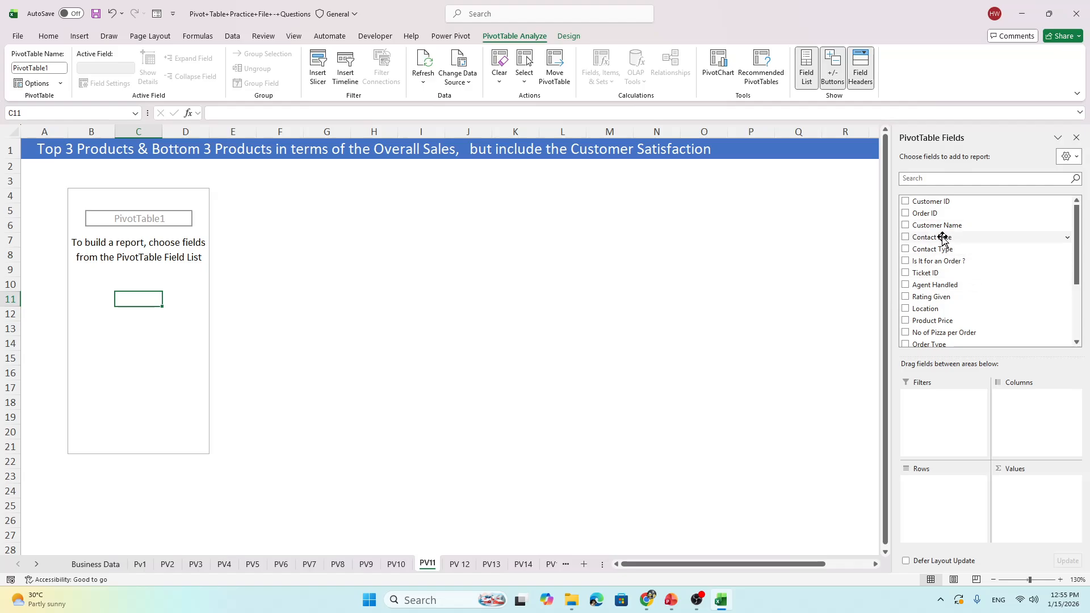
Add Contact Date to the PivotTable rows and remove the automatic Months and Days groupings, keeping only the individual dates
{"action": "left_click_drag", "start_coordinate": [939, 237], "coordinate": [947, 494]}
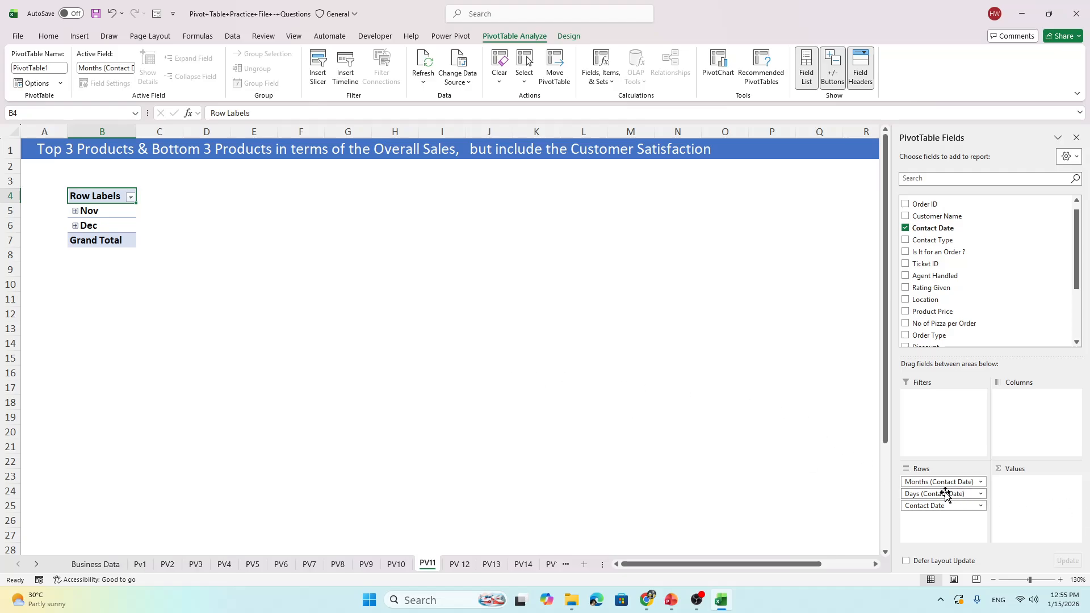
{"action": "left_click_drag", "start_coordinate": [926, 481], "coordinate": [857, 486]}
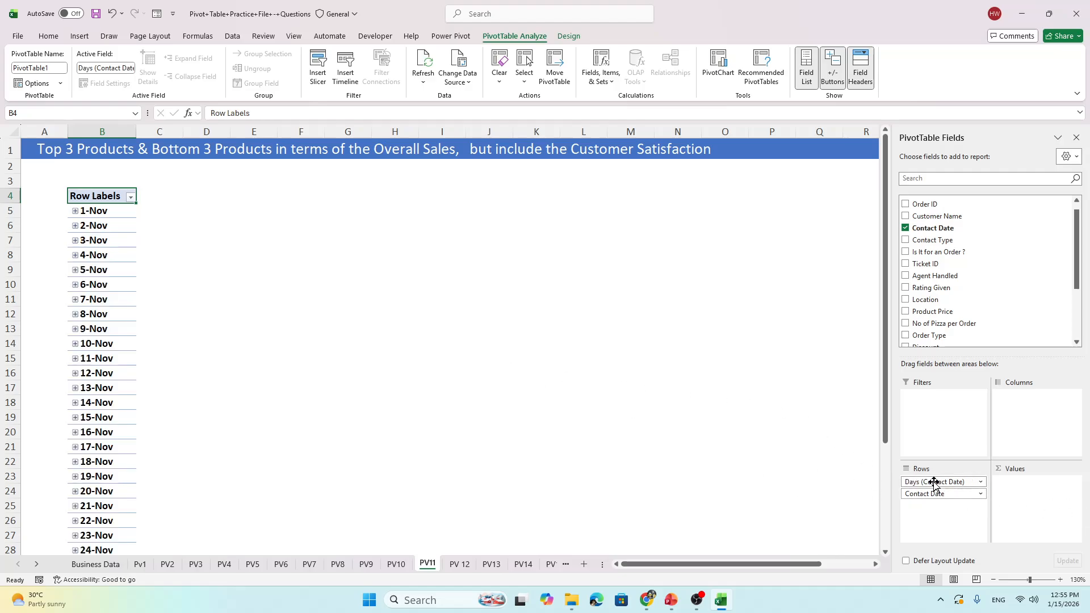
{"action": "left_click_drag", "start_coordinate": [925, 483], "coordinate": [781, 468]}
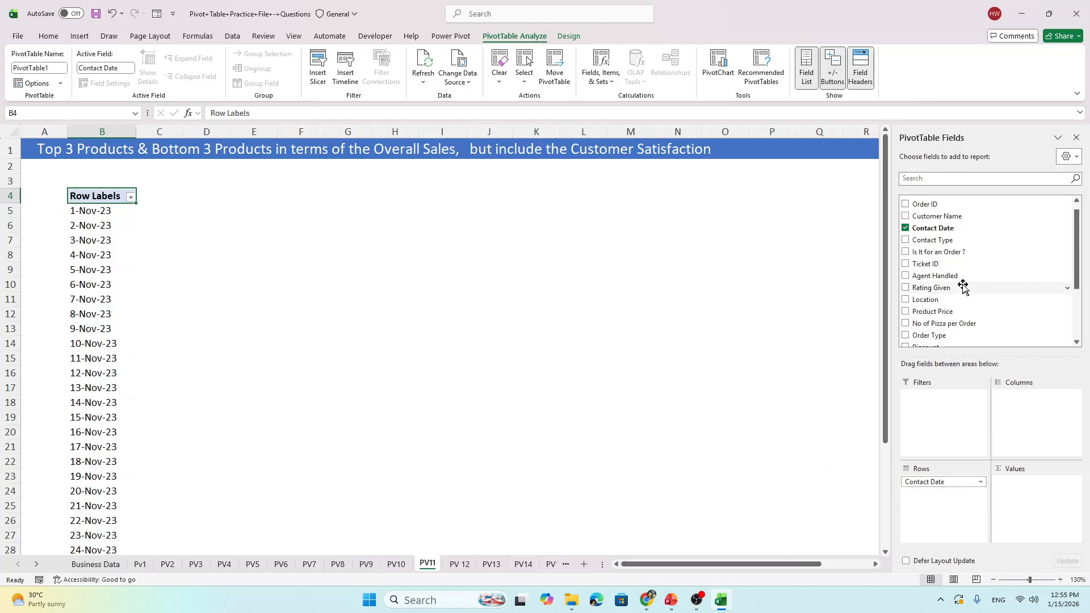
Add Final Price and Rating Given to the PivotTable values
{"action": "scroll", "coordinate": [949, 275], "scroll_direction": "down", "scroll_amount": 1}
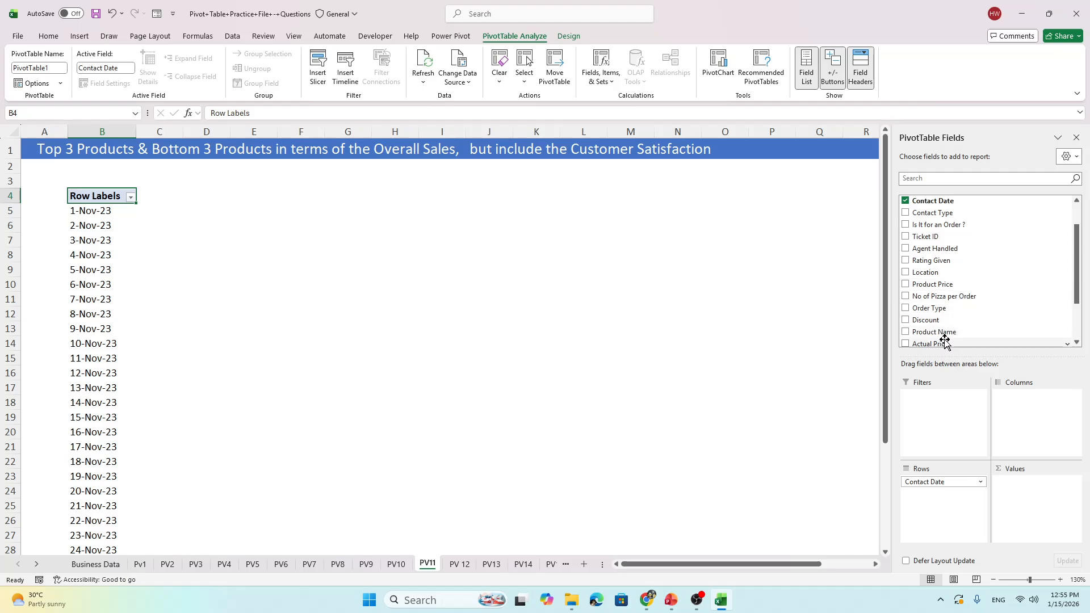
{"action": "scroll", "coordinate": [946, 335], "scroll_direction": "down", "scroll_amount": 2}
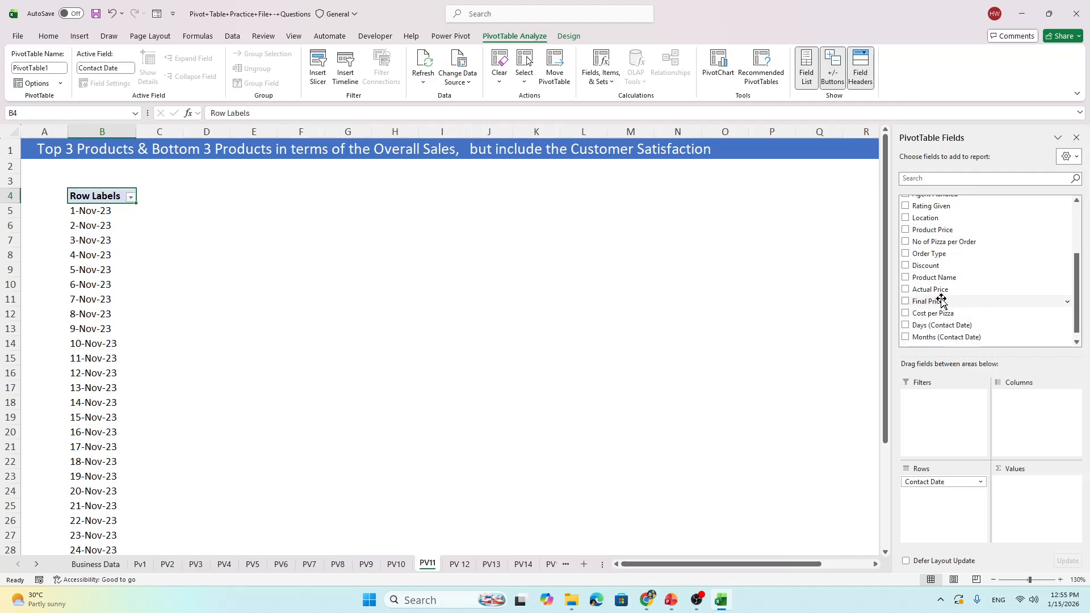
{"action": "left_click_drag", "start_coordinate": [939, 302], "coordinate": [1025, 488]}
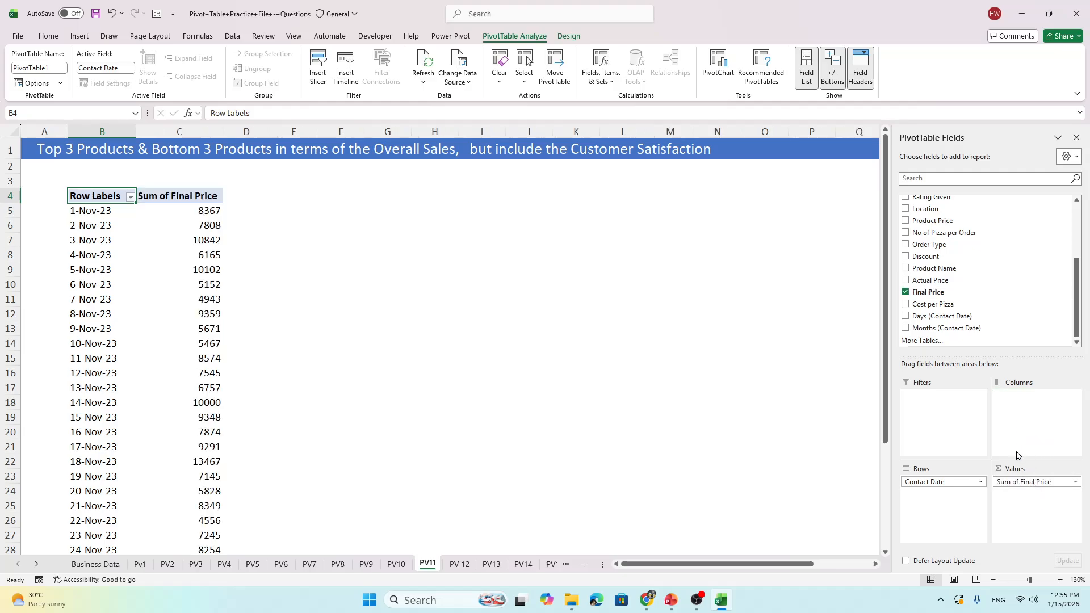
{"action": "scroll", "coordinate": [949, 272], "scroll_direction": "up", "scroll_amount": 3}
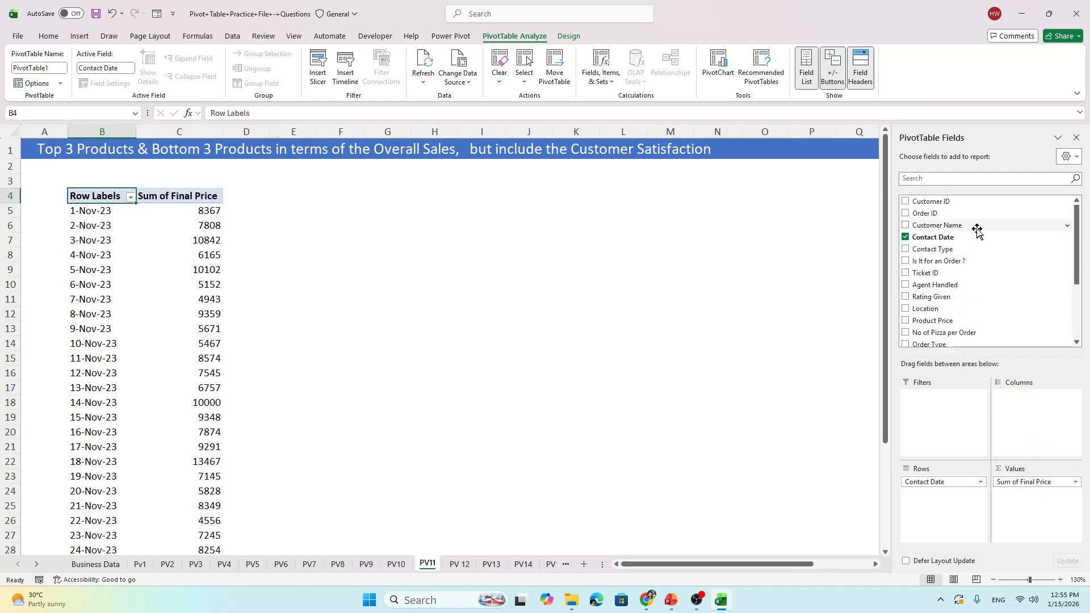
{"action": "left_click_drag", "start_coordinate": [932, 296], "coordinate": [1028, 510]}
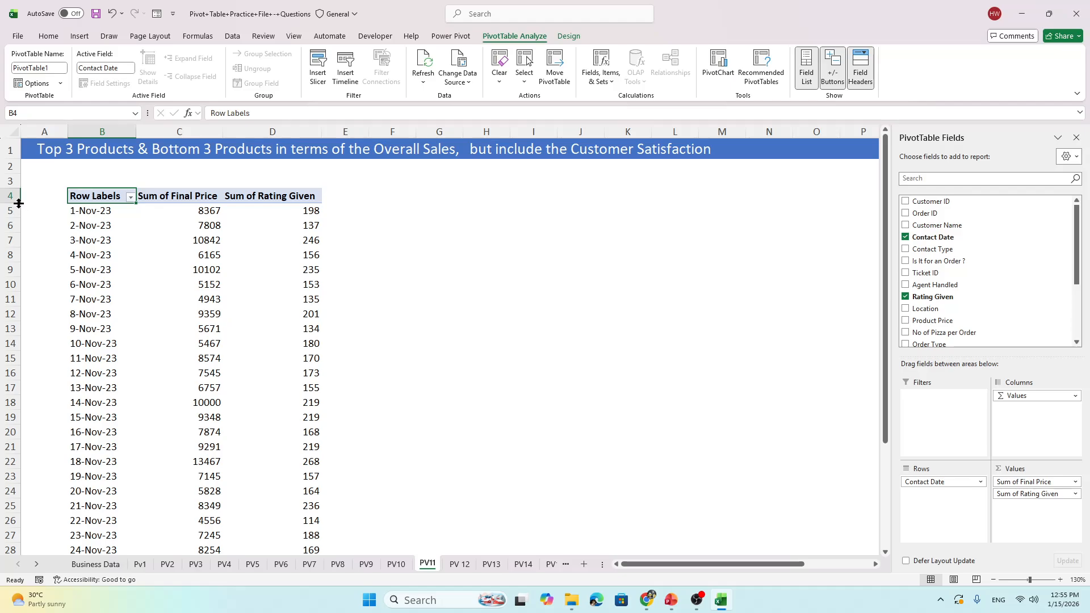
Make the PivotTable's header row taller and delete the empty row 3 above it
{"action": "left_click_drag", "start_coordinate": [19, 204], "coordinate": [19, 217]}
{"action": "left_click", "coordinate": [11, 181]}
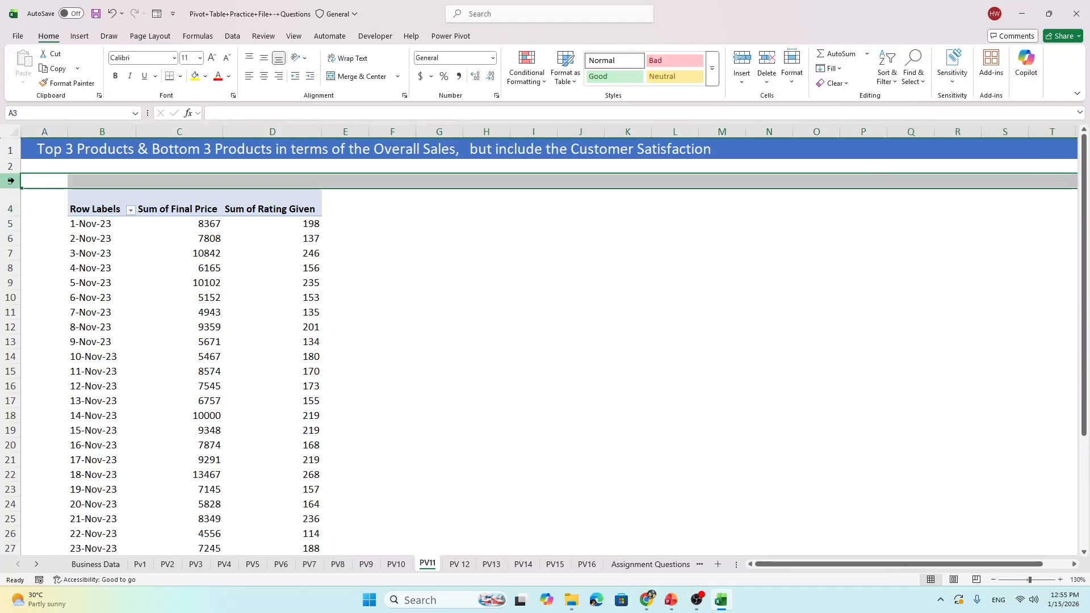
{"action": "right_click", "coordinate": [11, 180]}
{"action": "left_click", "coordinate": [59, 312]}
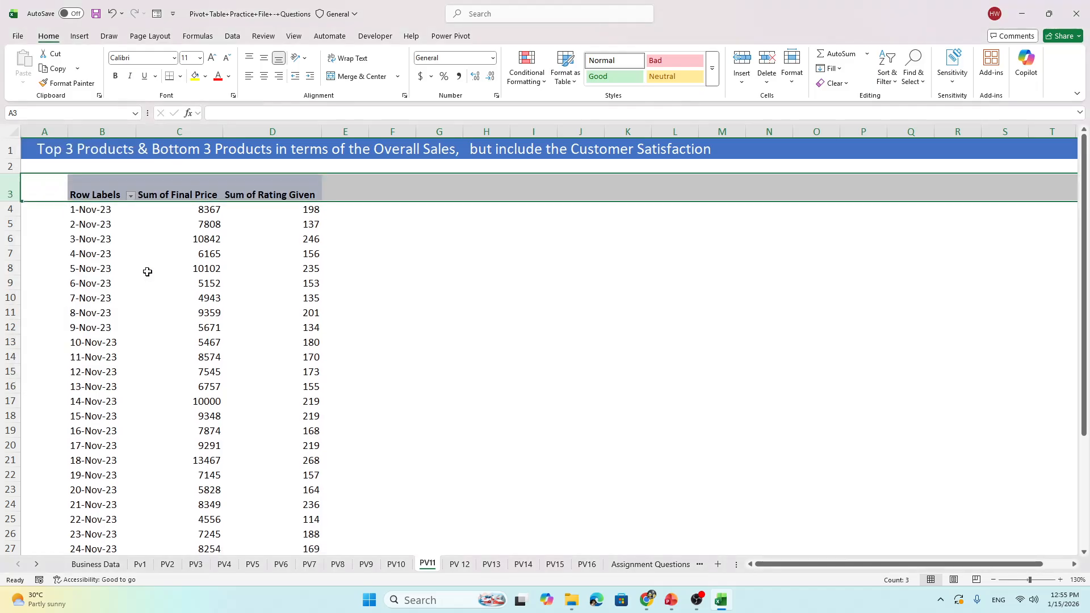
Centre the PivotTable headers B3:D3 horizontally and vertically at font size 12, and widen column C
{"action": "left_click_drag", "start_coordinate": [114, 193], "coordinate": [307, 193]}
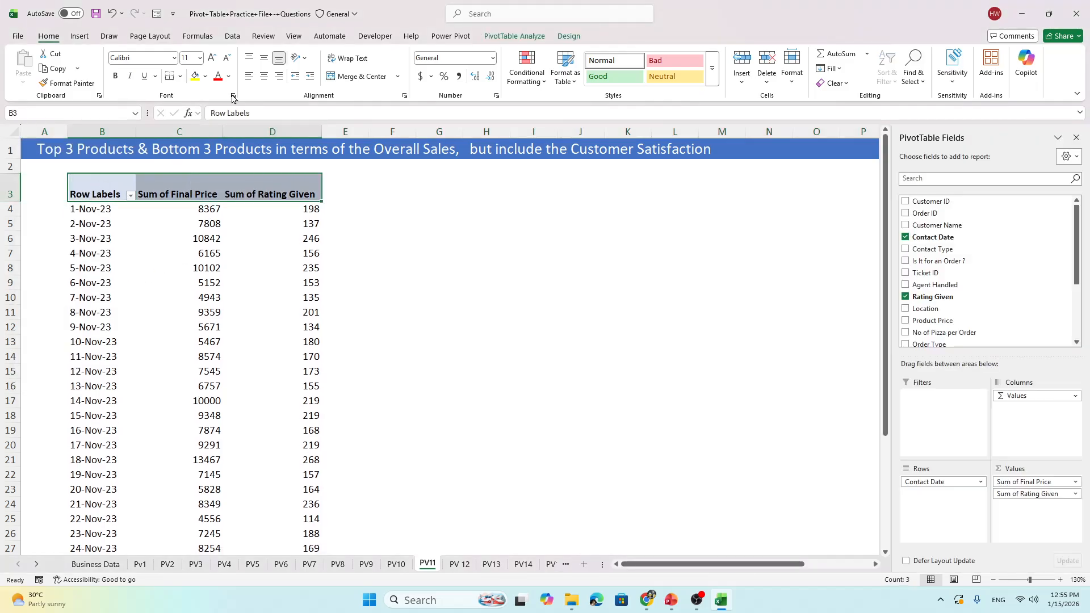
{"action": "left_click", "coordinate": [264, 75]}
{"action": "left_click", "coordinate": [264, 58]}
{"action": "left_click", "coordinate": [210, 57]}
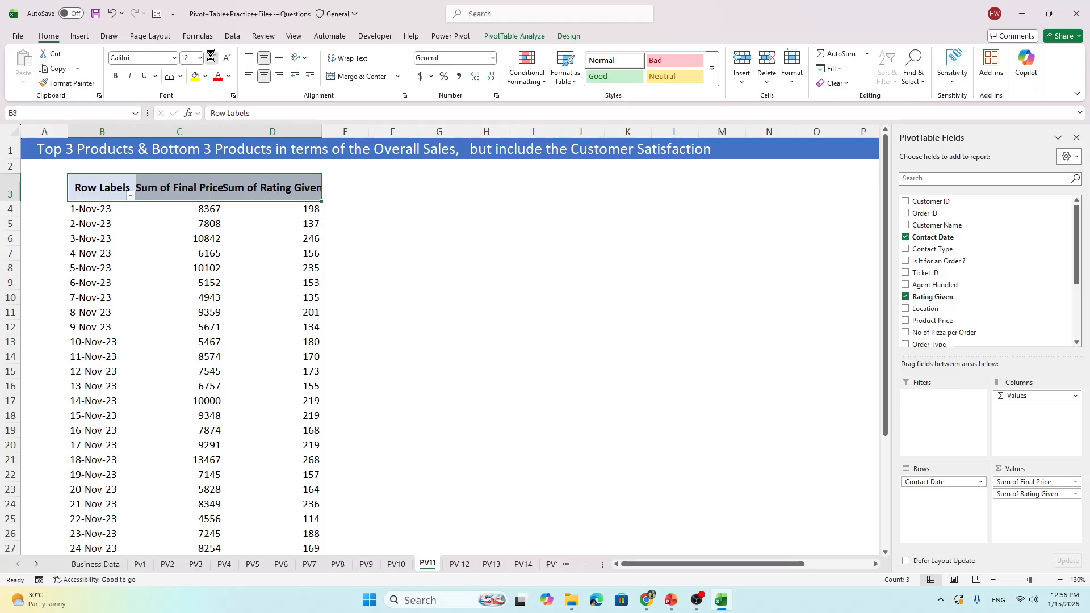
{"action": "left_click", "coordinate": [211, 57]}
{"action": "left_click", "coordinate": [226, 60]}
{"action": "left_click_drag", "start_coordinate": [223, 129], "coordinate": [262, 129]}
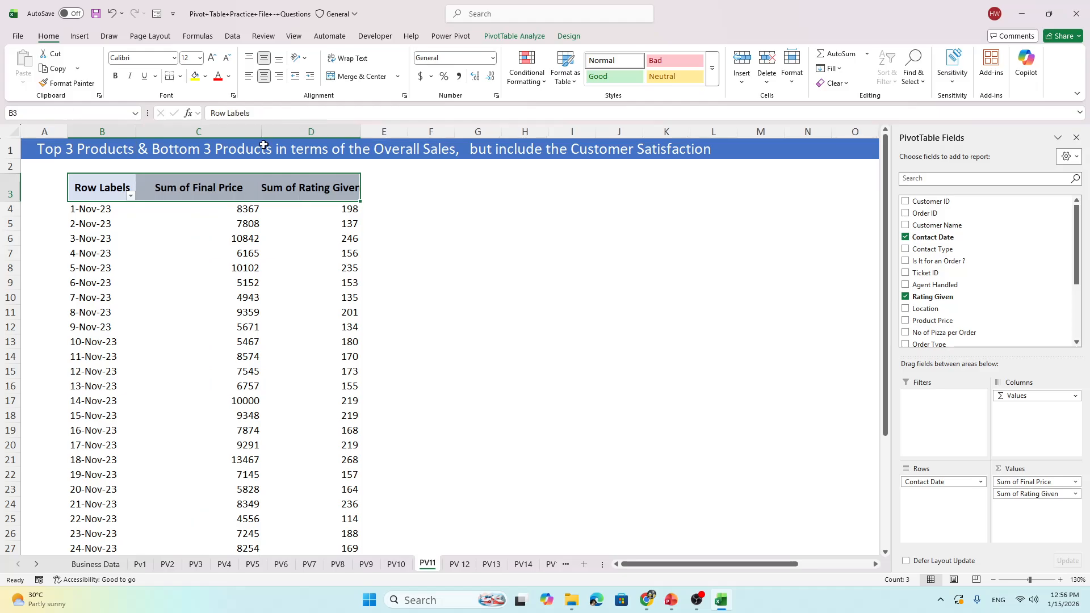
{"action": "left_click", "coordinate": [230, 272]}
Rename the Sum of Final Price value field as "Overall Sales"
{"action": "left_click", "coordinate": [198, 190]}
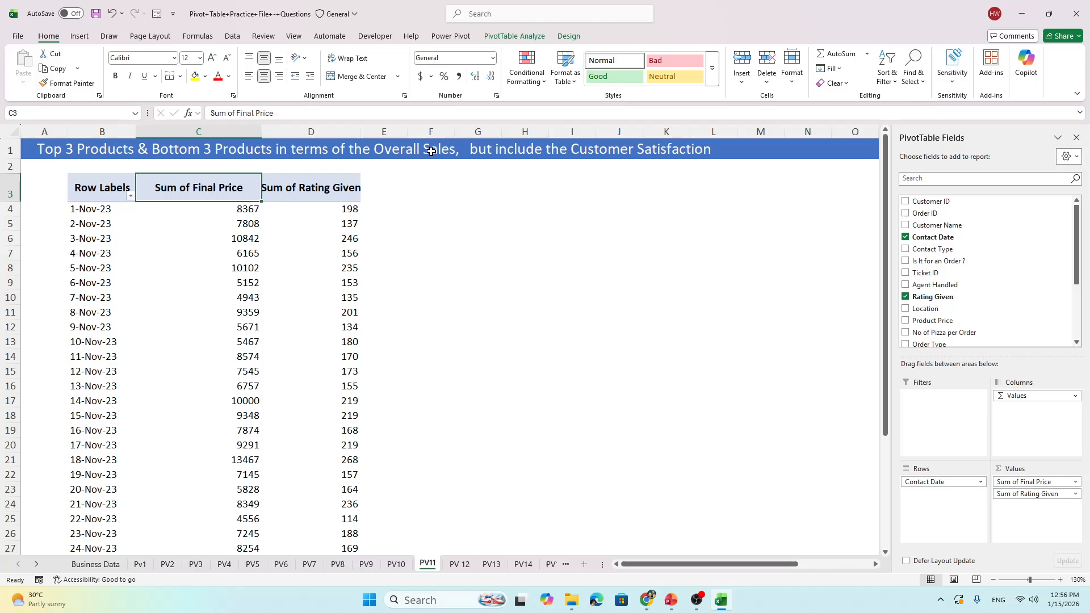
{"action": "double_click", "coordinate": [235, 187]}
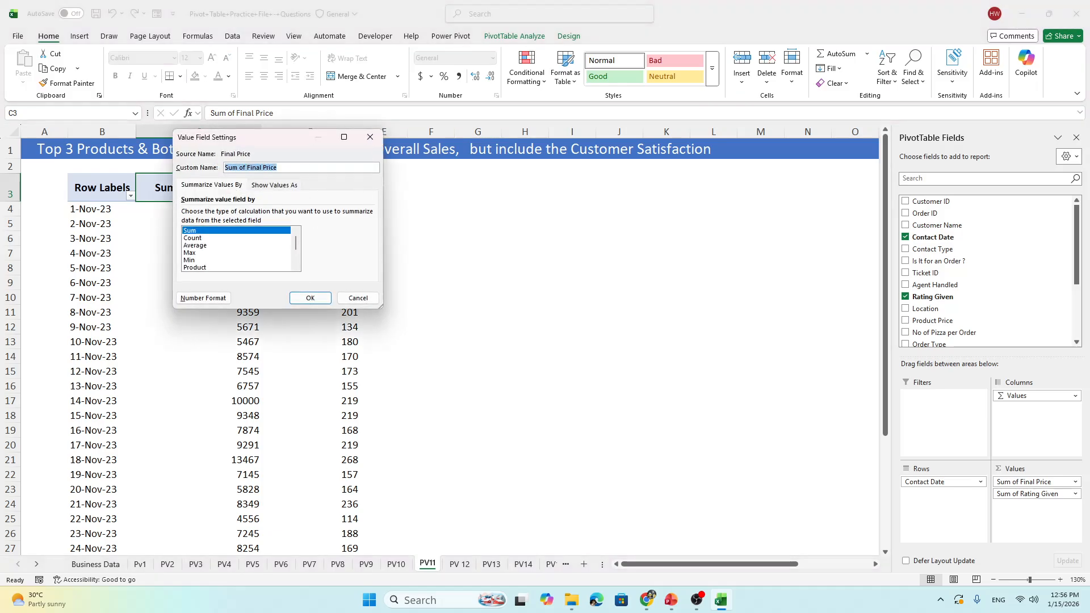
{"action": "type", "text": "Overall Sales"}
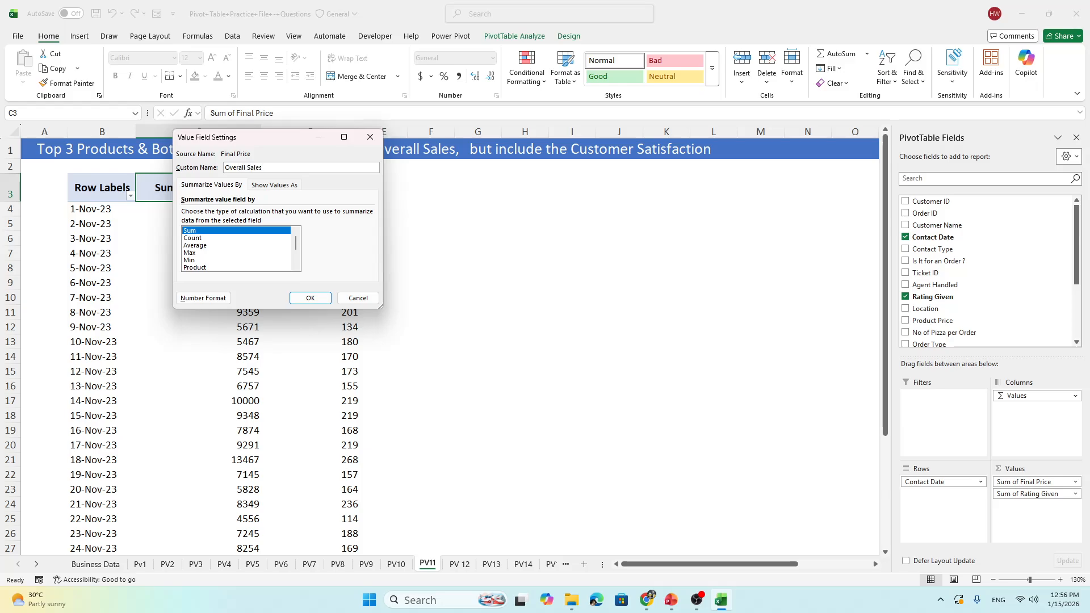
{"action": "key", "text": "Return"}
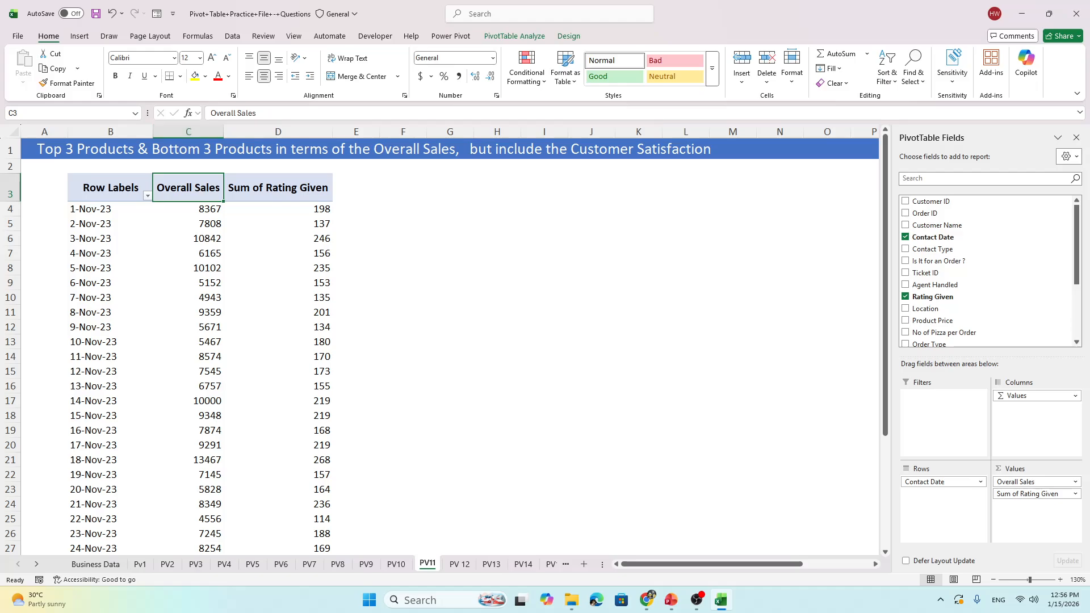
Switch to PowerPoint, restart the slide show from the current slide and return to the Excel workbook
{"action": "key", "text": "alt+Tab"}
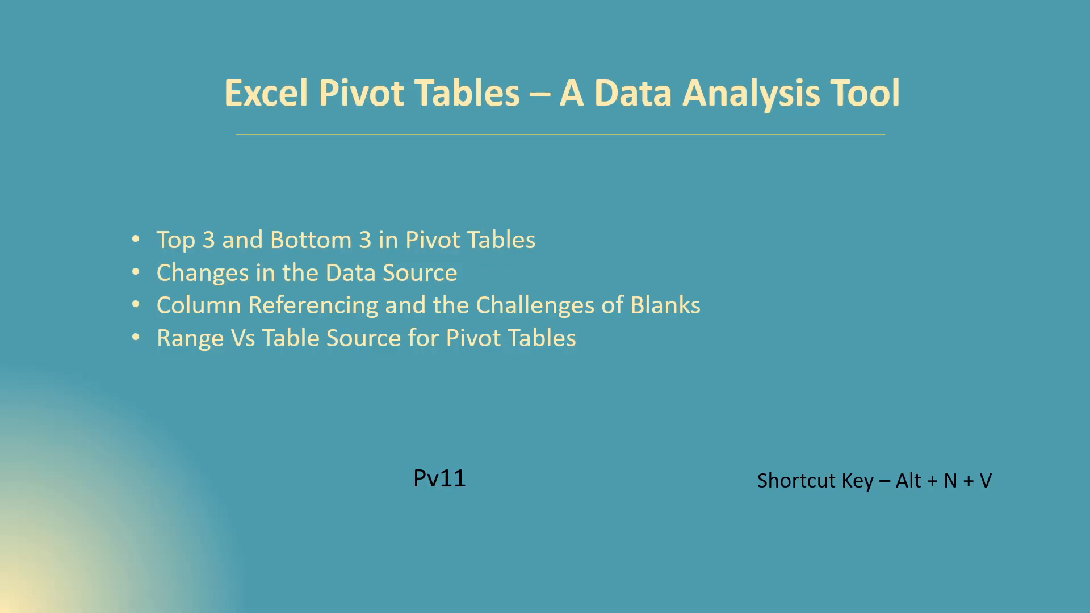
{"action": "left_click", "coordinate": [602, 237]}
{"action": "left_click", "coordinate": [602, 238]}
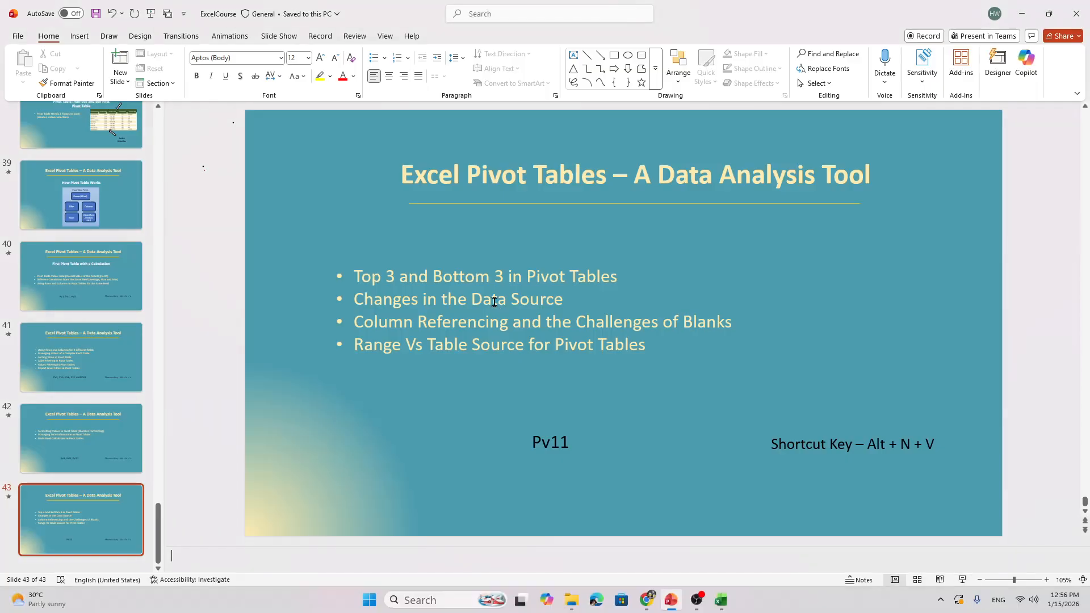
{"action": "left_click", "coordinate": [963, 581]}
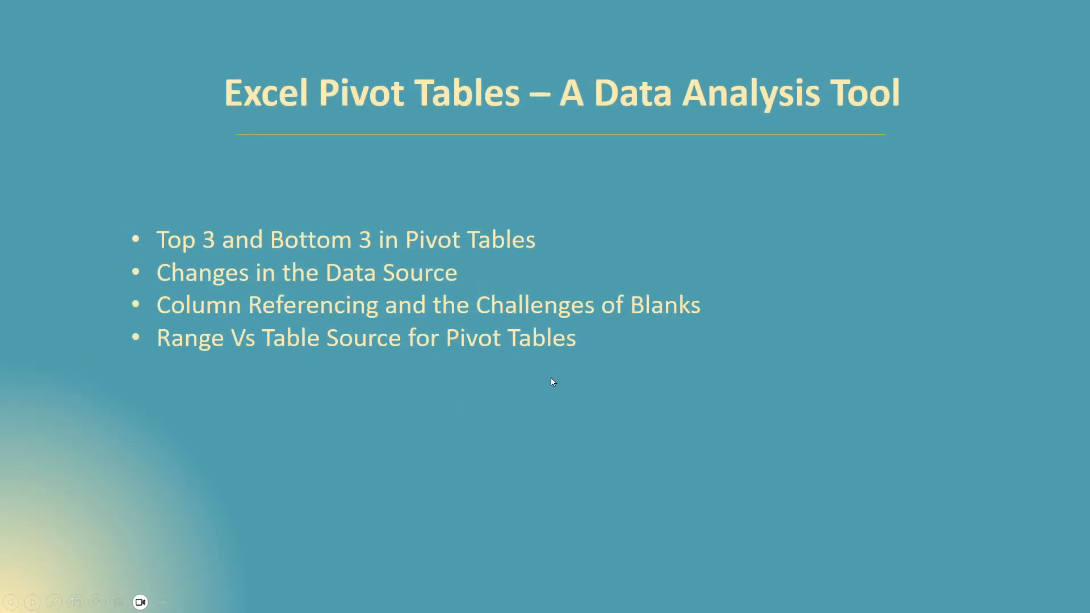
{"action": "key", "text": "alt+Tab"}
{"action": "key", "text": "alt+Tab"}
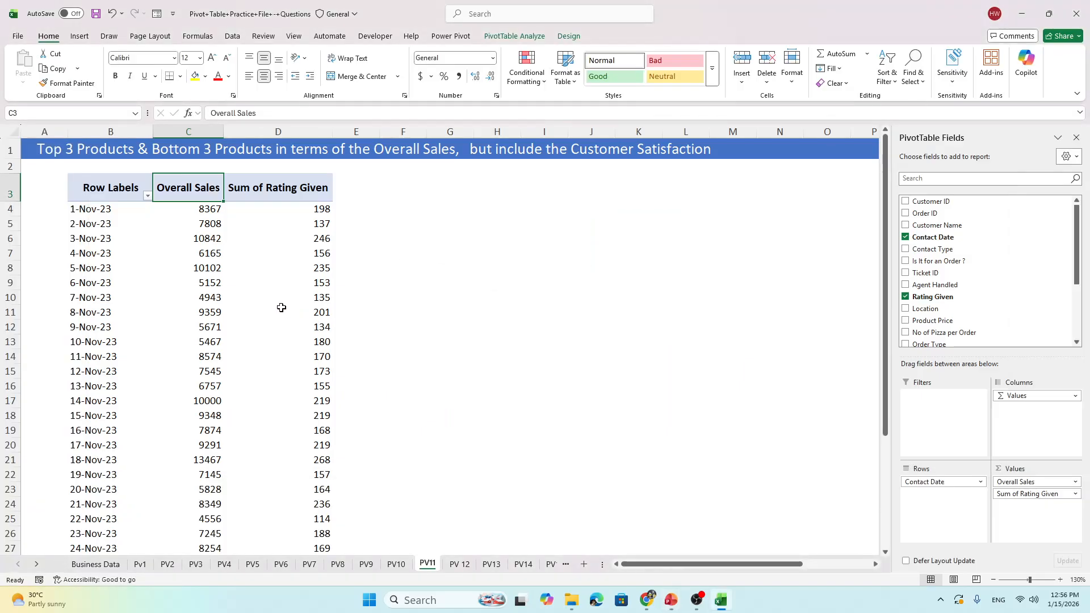
{"action": "left_click", "coordinate": [210, 225]}
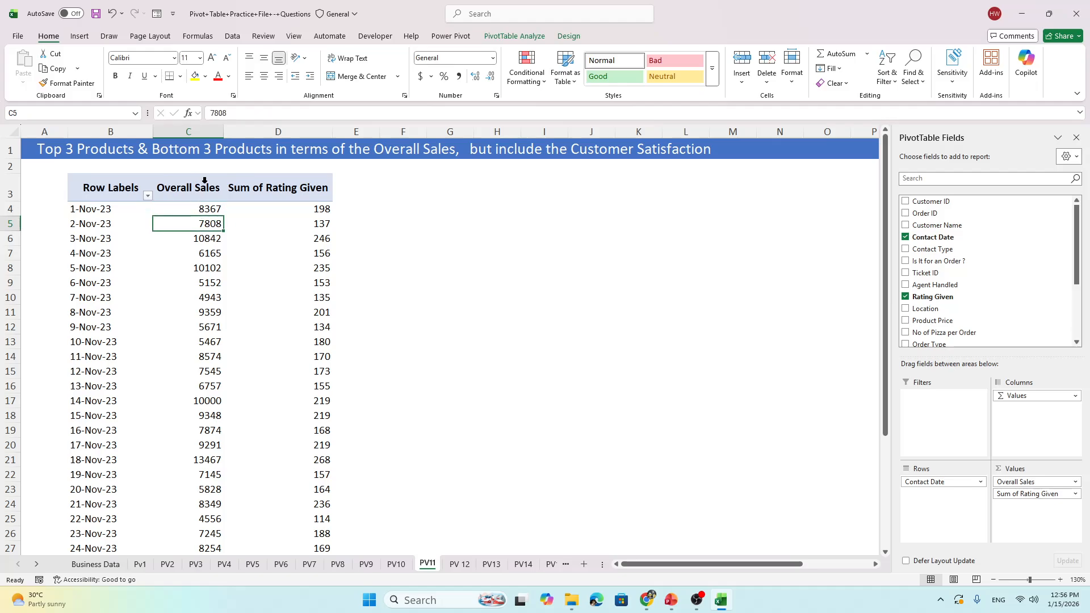
{"action": "left_click", "coordinate": [196, 278]}
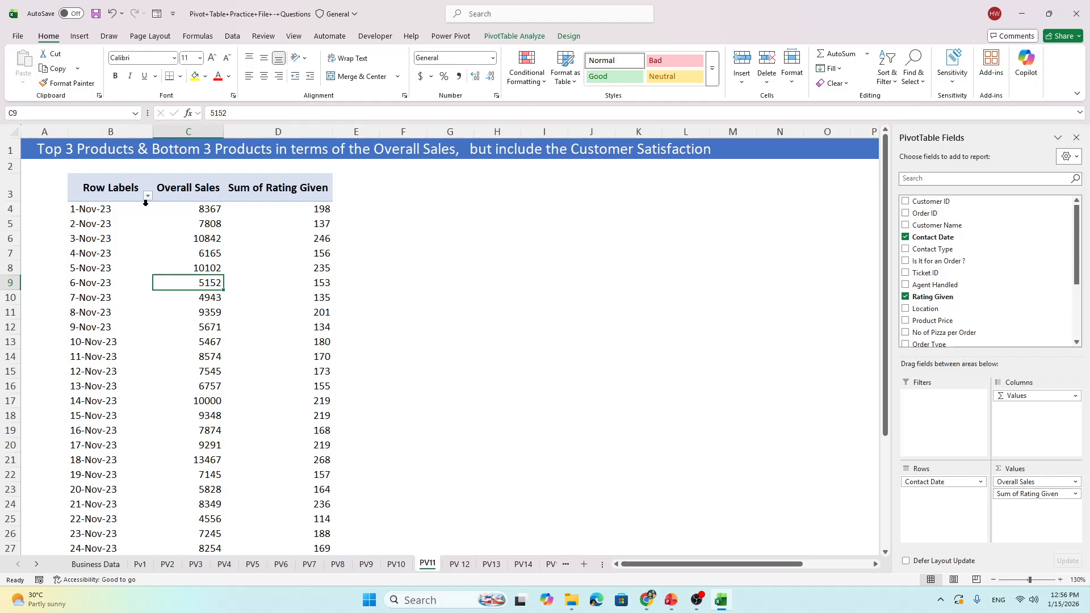
{"action": "left_click", "coordinate": [120, 214]}
Rename the PivotTable's Row Labels header in cell B3 as "Date"
{"action": "left_click", "coordinate": [120, 186]}
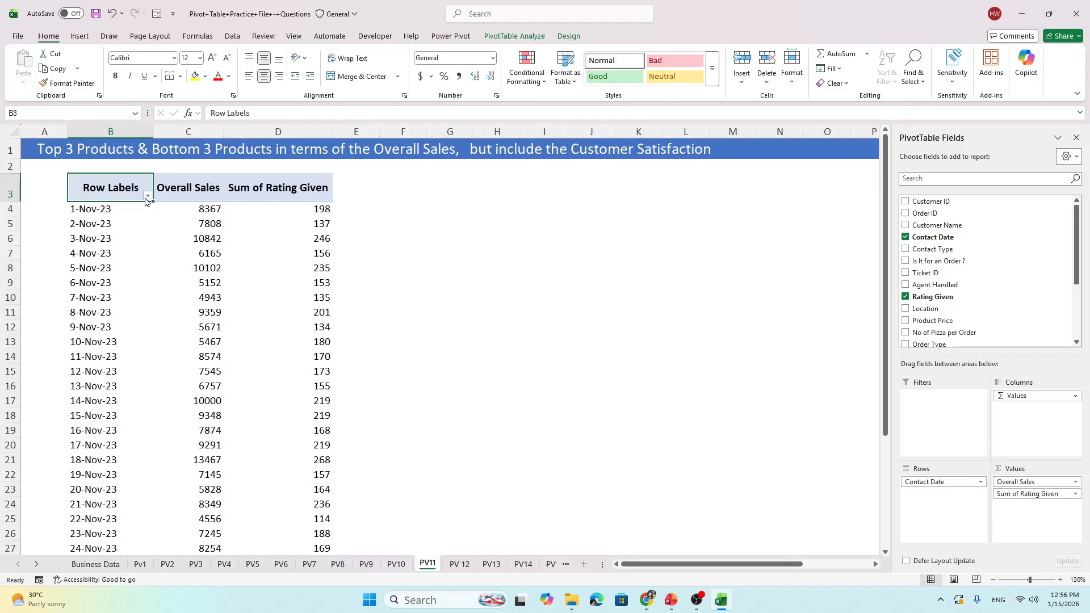
{"action": "double_click", "coordinate": [111, 187]}
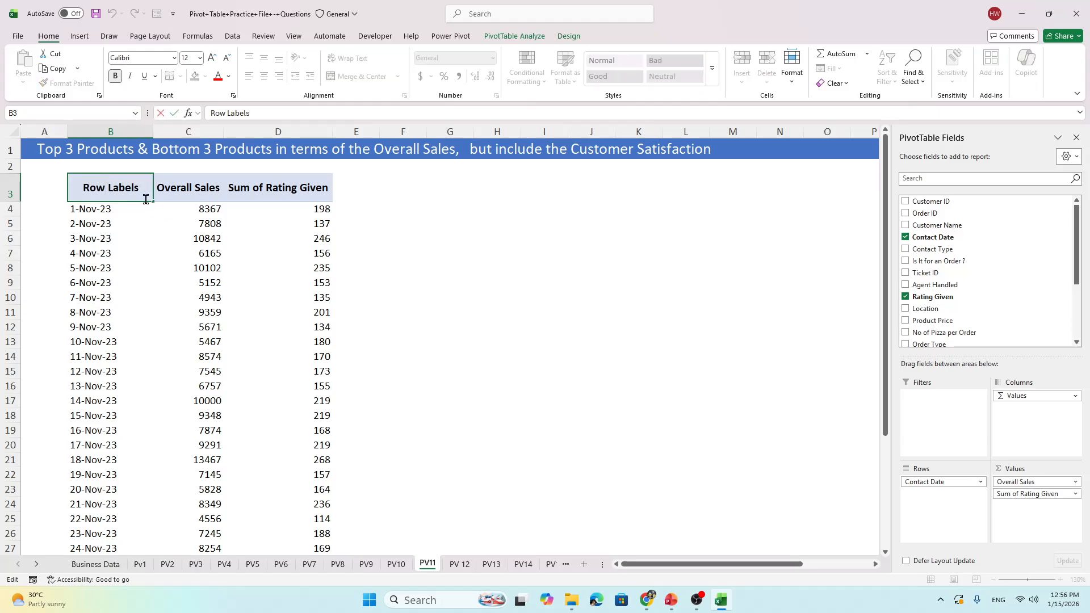
{"action": "left_click_drag", "start_coordinate": [146, 192], "coordinate": [58, 183]}
{"action": "type", "text": "D"}
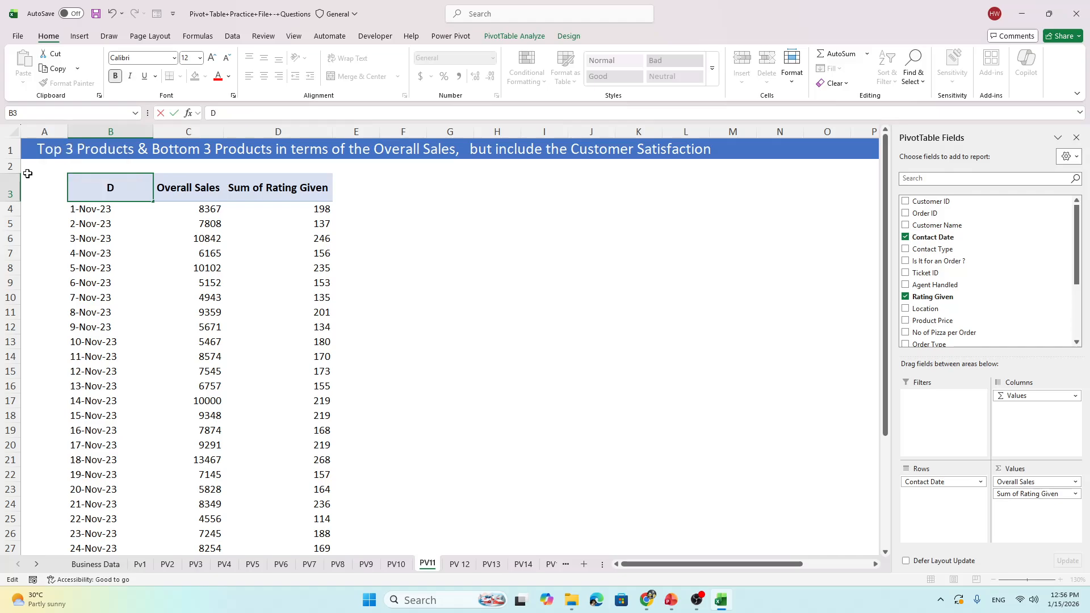
{"action": "type", "text": "ate"}
{"action": "key", "text": "Return"}
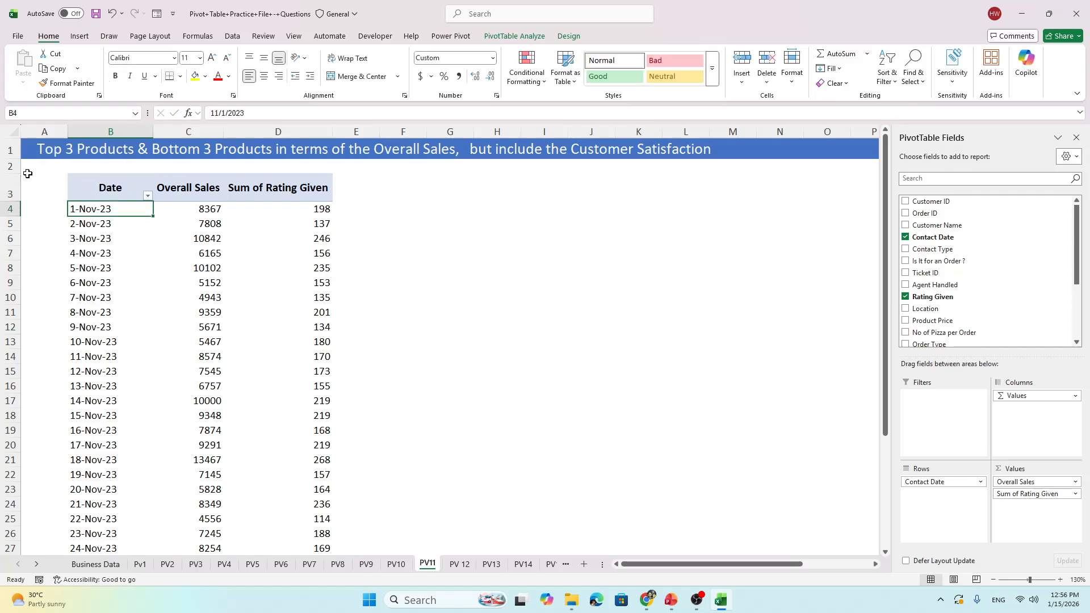
Filter the PivotTable's Date rows with a Top 10 value filter showing the top 3 items by Overall Sales
{"action": "left_click", "coordinate": [148, 198]}
{"action": "mouse_move", "coordinate": [54, 296]}
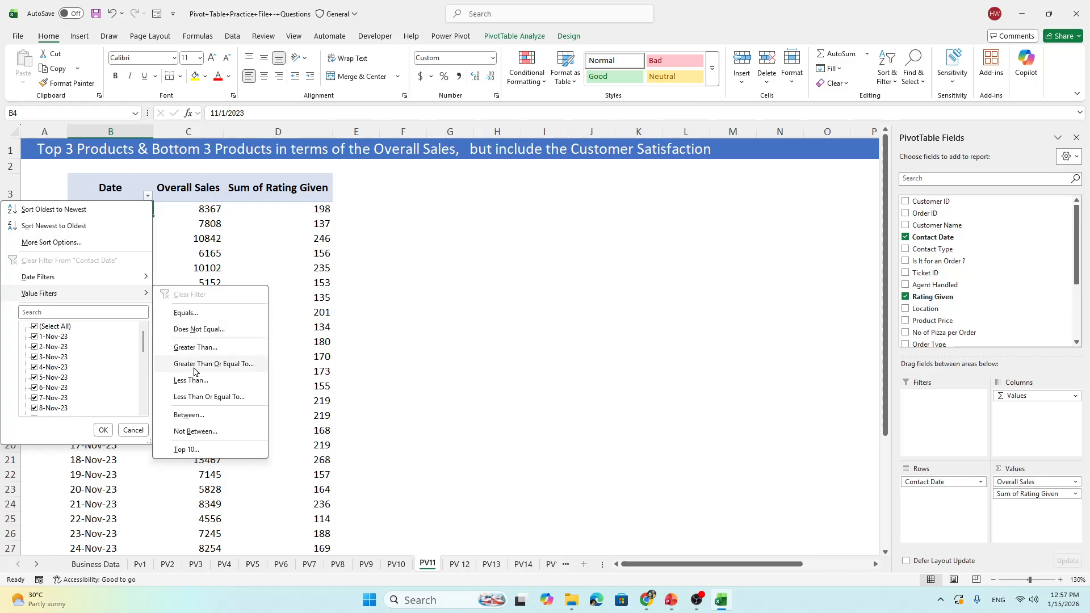
{"action": "left_click", "coordinate": [193, 451]}
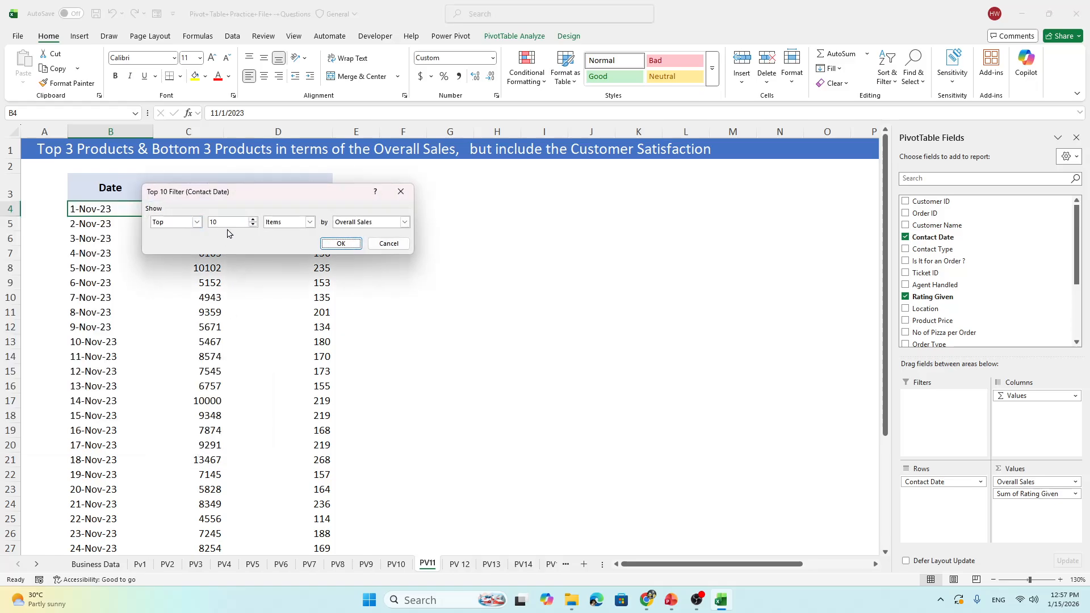
{"action": "left_click_drag", "start_coordinate": [227, 222], "coordinate": [199, 228]}
{"action": "type", "text": "3"}
{"action": "left_click", "coordinate": [342, 241]}
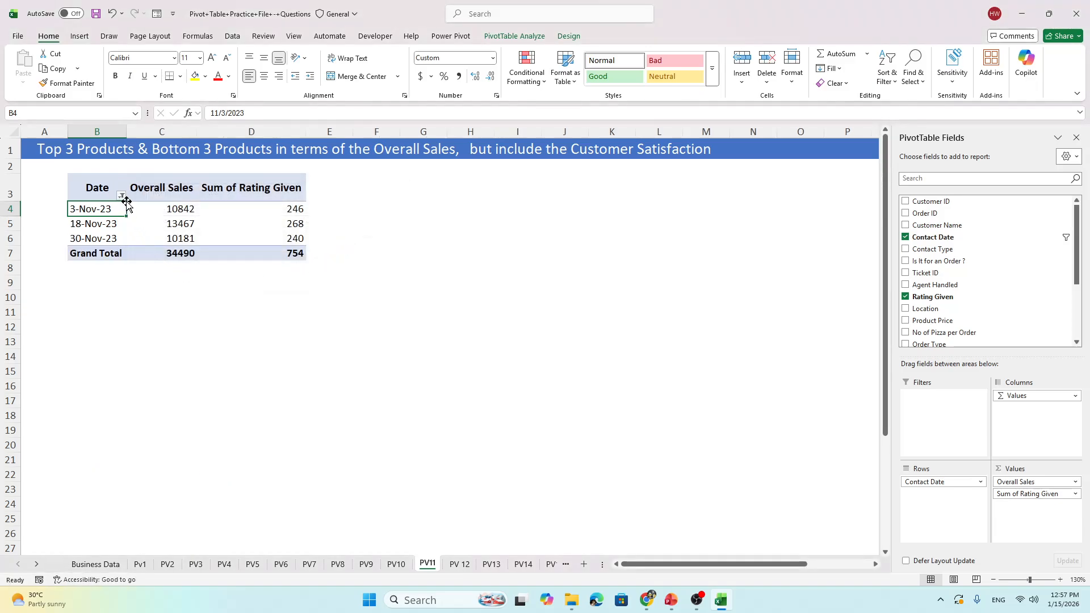
{"action": "left_click", "coordinate": [159, 229]}
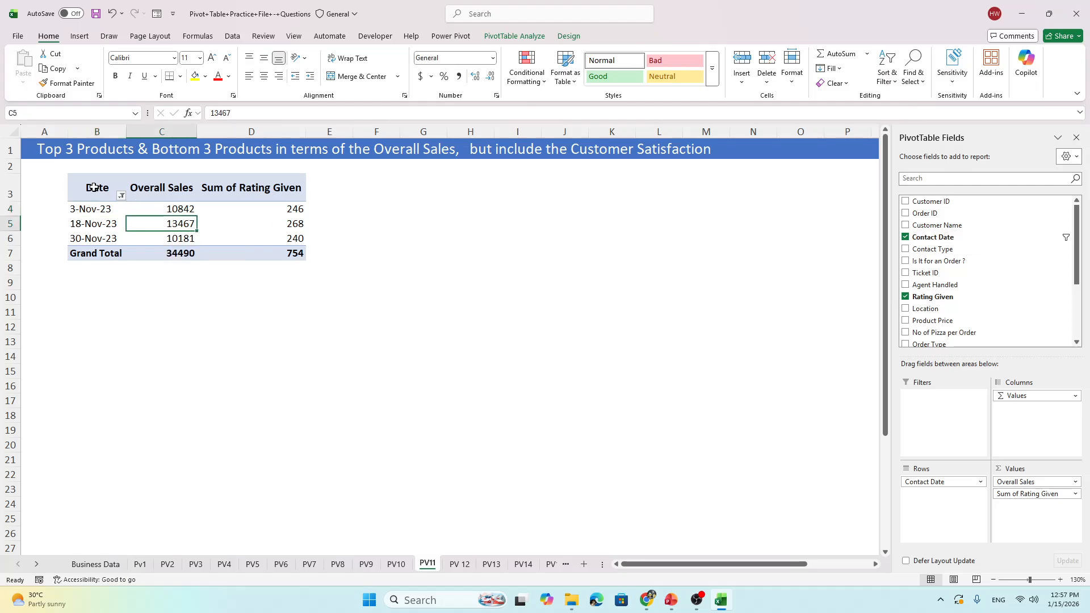
Copy the filtered PivotTable in B3:D7 and paste the duplicate starting at cell F3
{"action": "left_click_drag", "start_coordinate": [96, 189], "coordinate": [250, 254]}
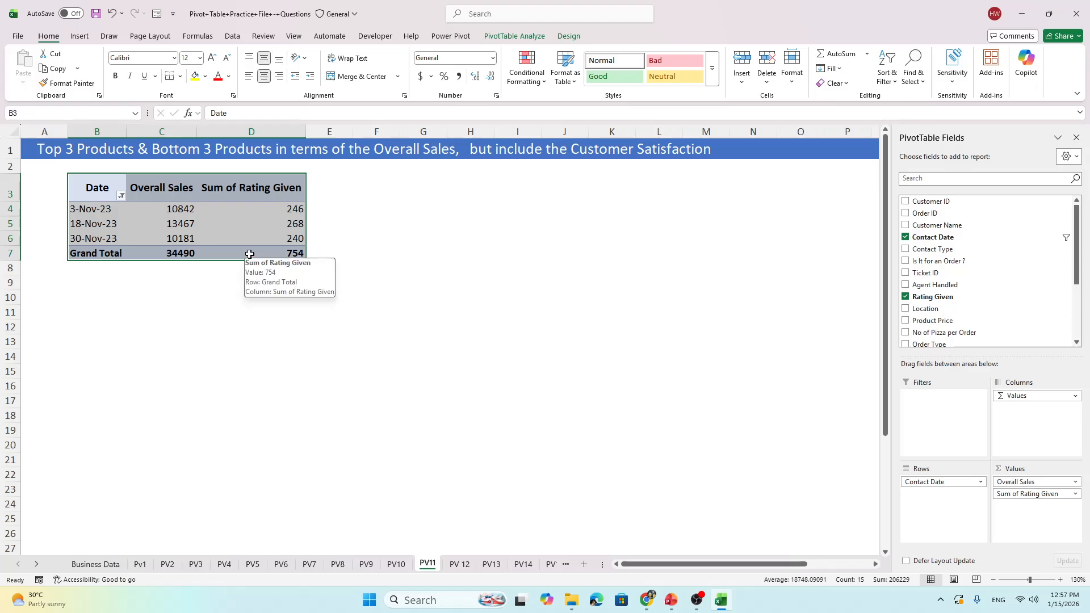
{"action": "key", "text": "ctrl+c"}
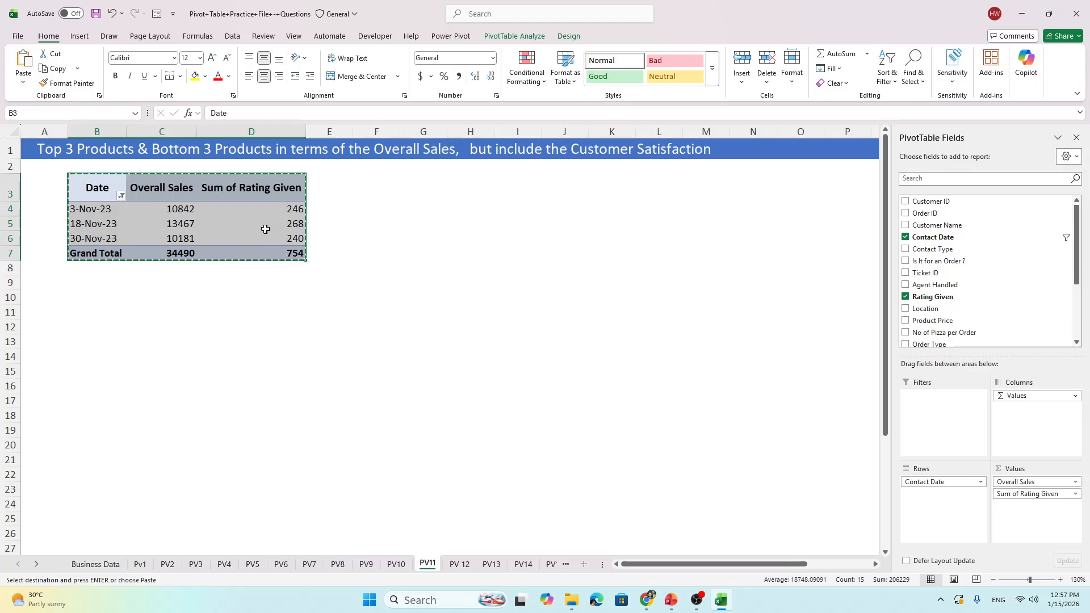
{"action": "left_click", "coordinate": [349, 182]}
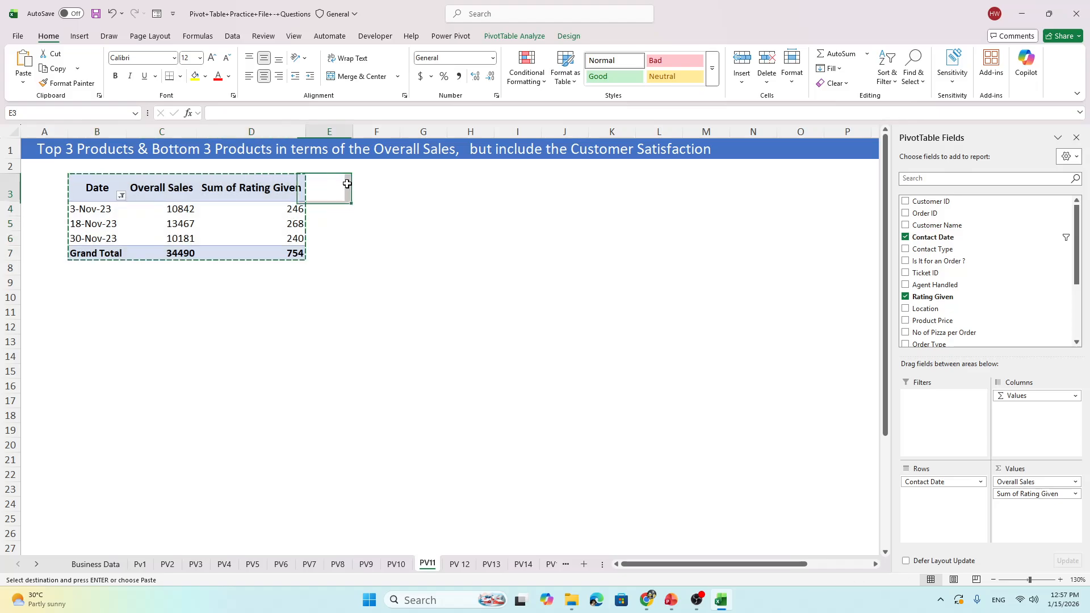
{"action": "left_click", "coordinate": [376, 179]}
{"action": "key", "text": "ctrl+v"}
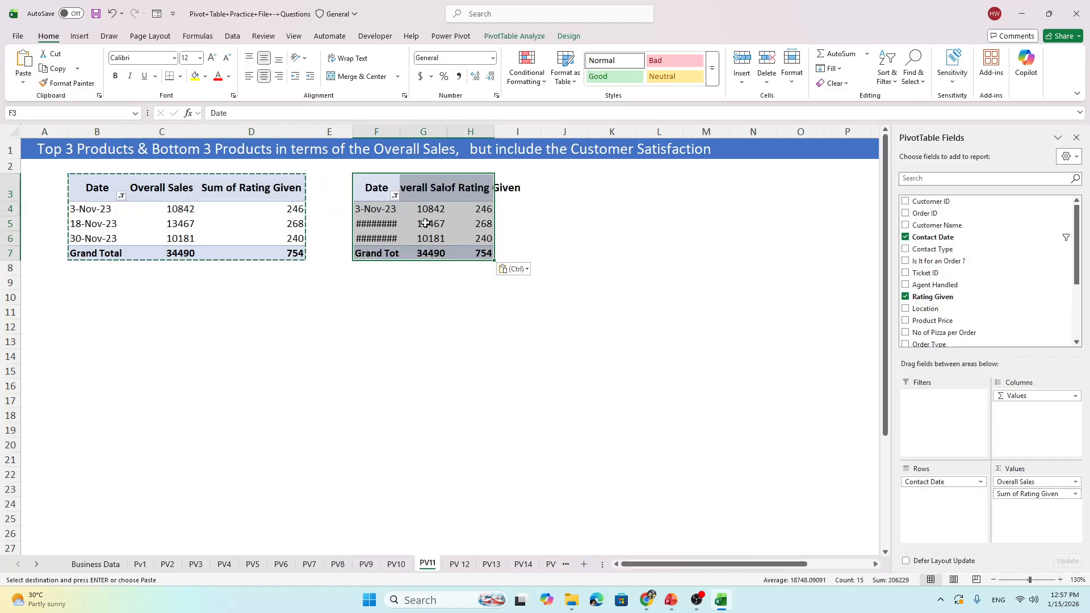
Widen columns F, G and H to fit the copied PivotTable's headers and values
{"action": "left_click", "coordinate": [426, 237]}
{"action": "left_click_drag", "start_coordinate": [400, 131], "coordinate": [411, 131]}
{"action": "double_click", "coordinate": [459, 132]}
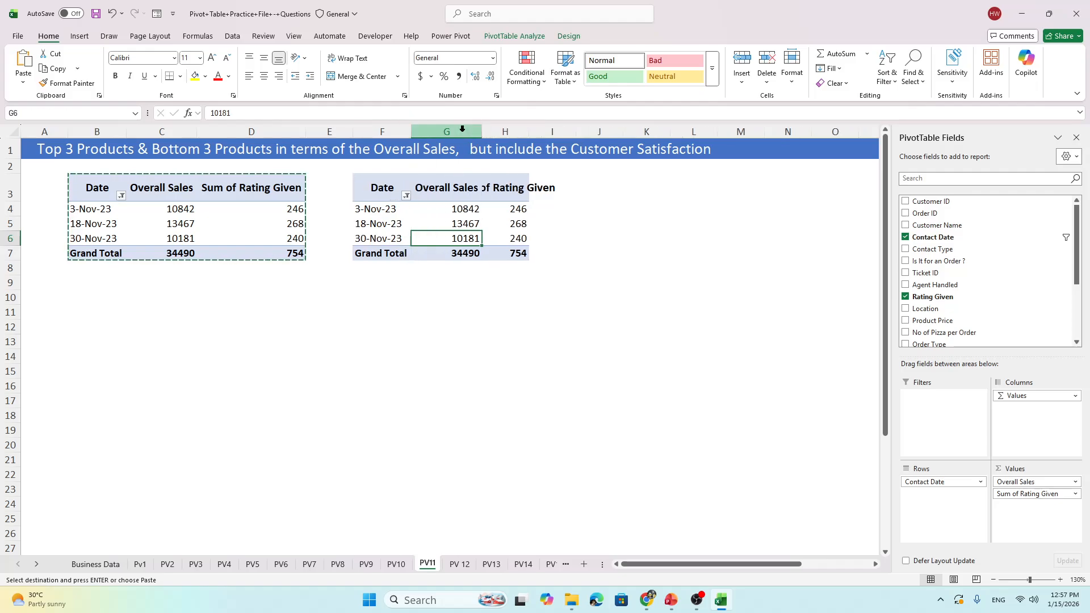
{"action": "double_click", "coordinate": [528, 132]}
{"action": "left_click", "coordinate": [468, 225]}
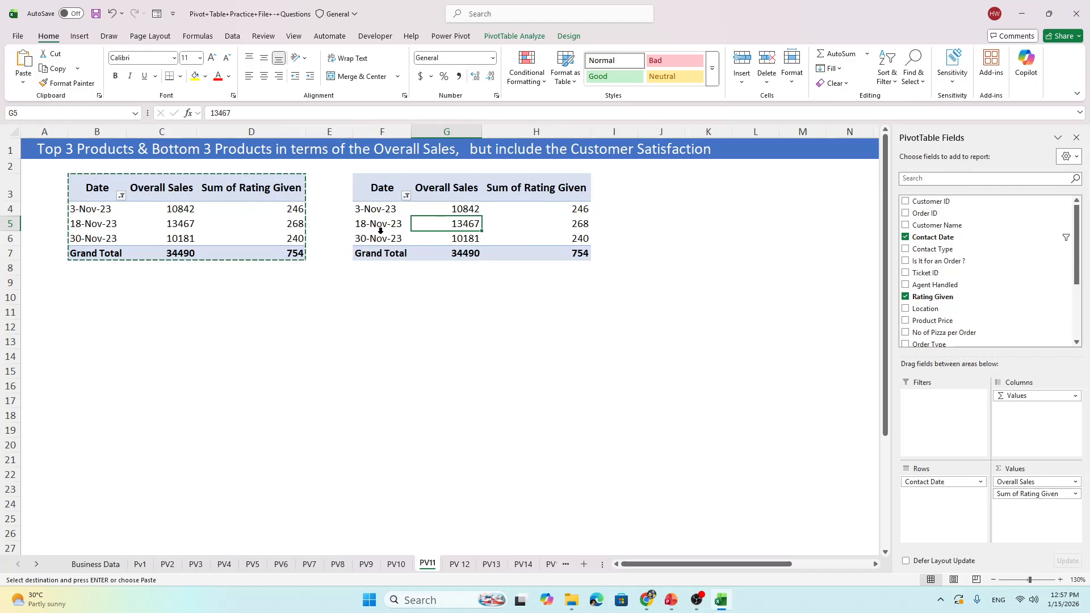
Change the copied PivotTable's Date value filter to the bottom 3 items by Overall Sales
{"action": "left_click", "coordinate": [406, 196]}
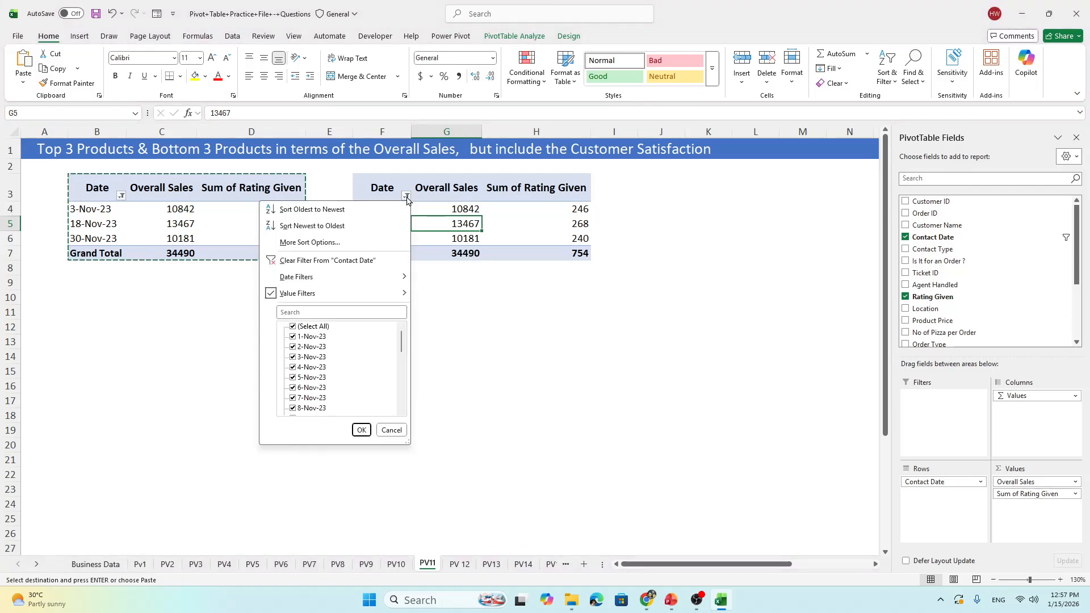
{"action": "mouse_move", "coordinate": [305, 295]}
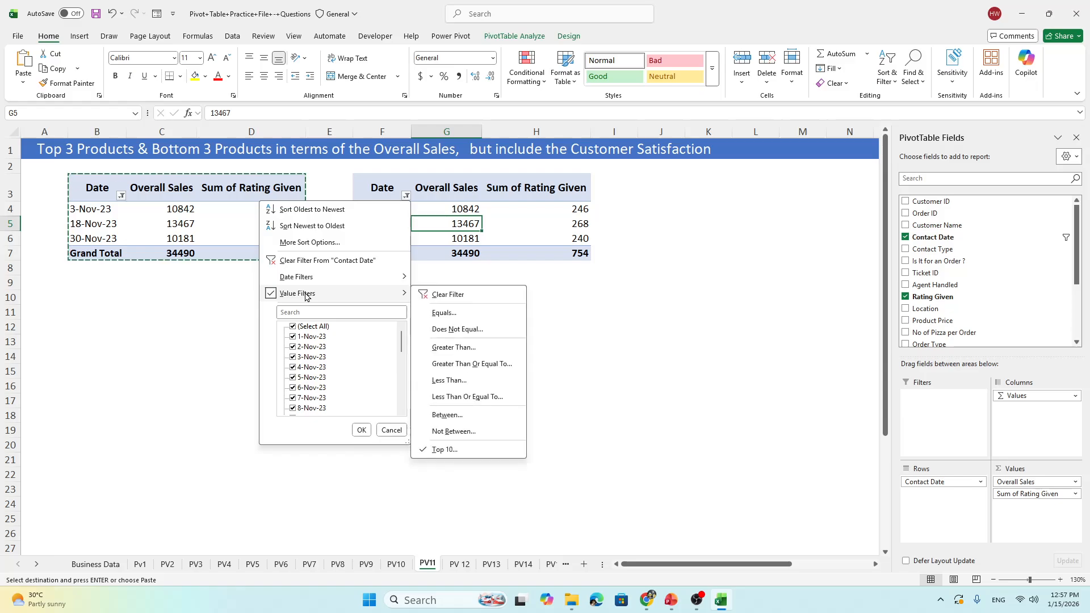
{"action": "left_click", "coordinate": [449, 452]}
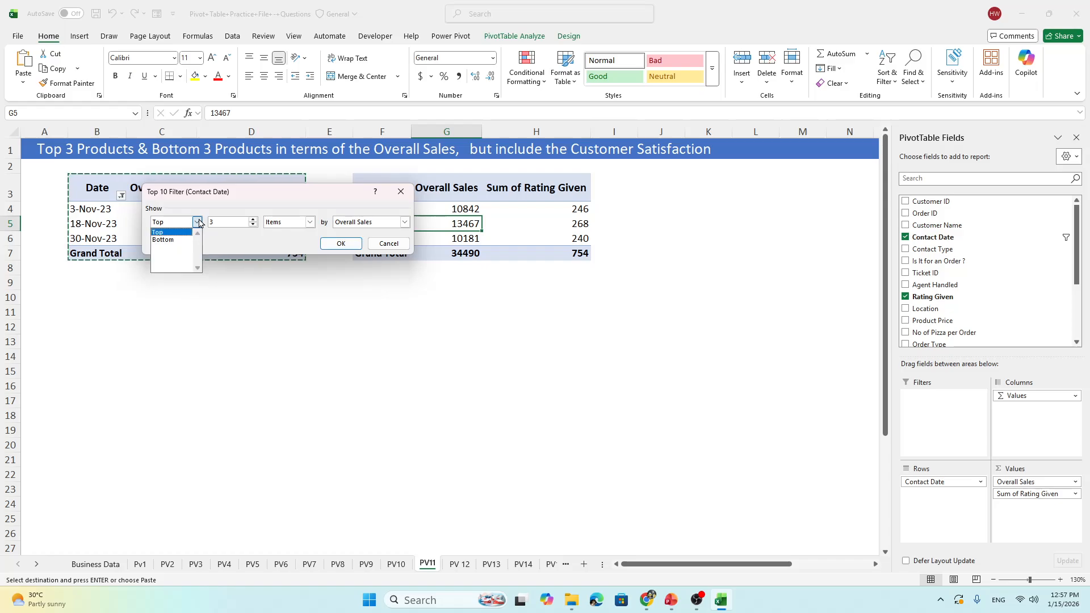
{"action": "left_click", "coordinate": [341, 243]}
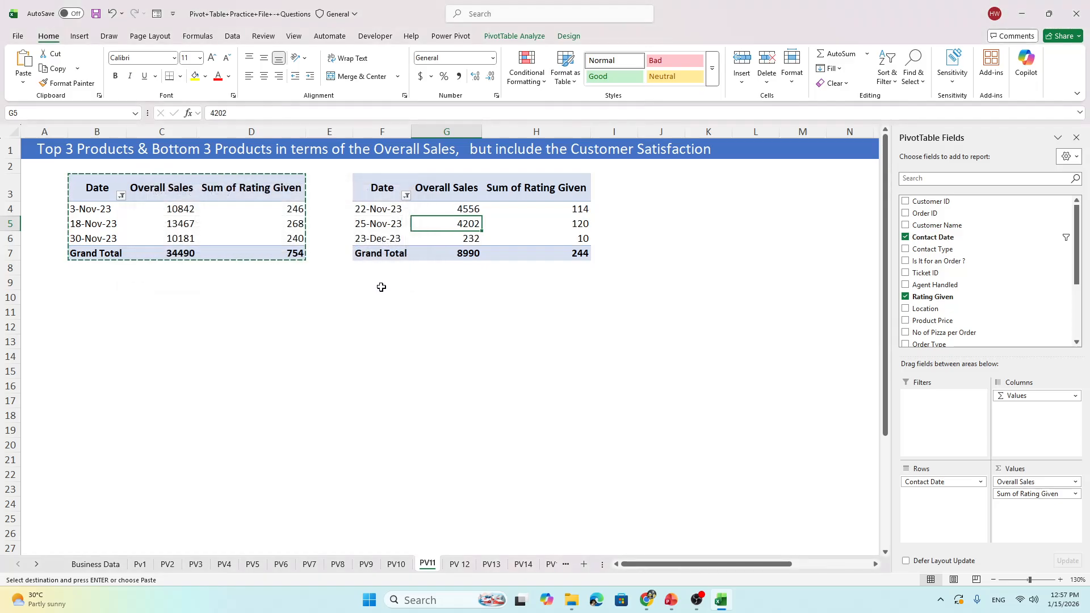
{"action": "left_click", "coordinate": [389, 223]}
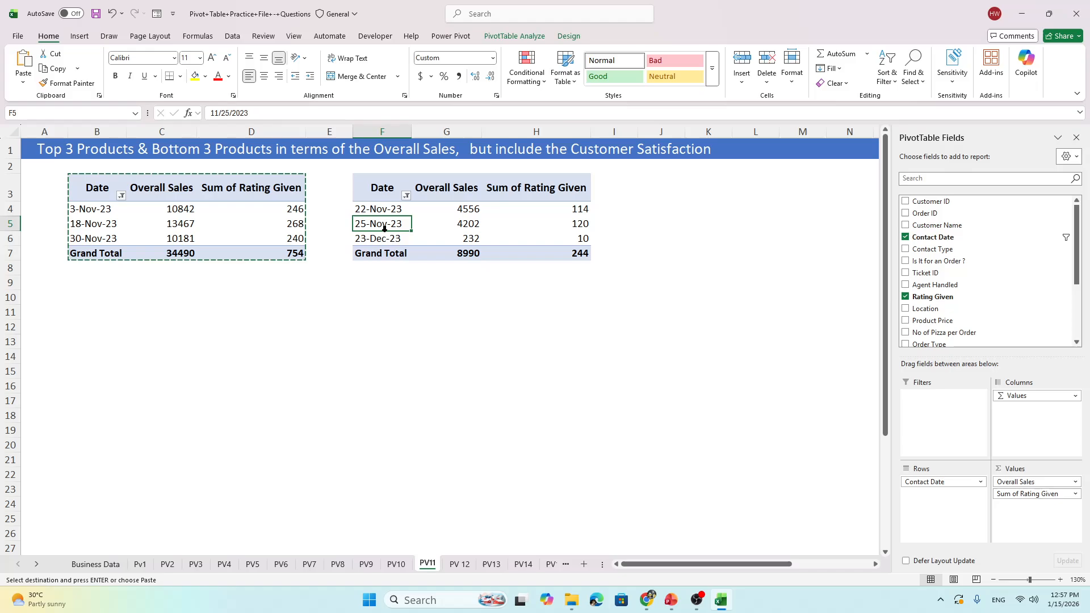
{"action": "left_click", "coordinate": [500, 222]}
{"action": "left_click", "coordinate": [192, 221]}
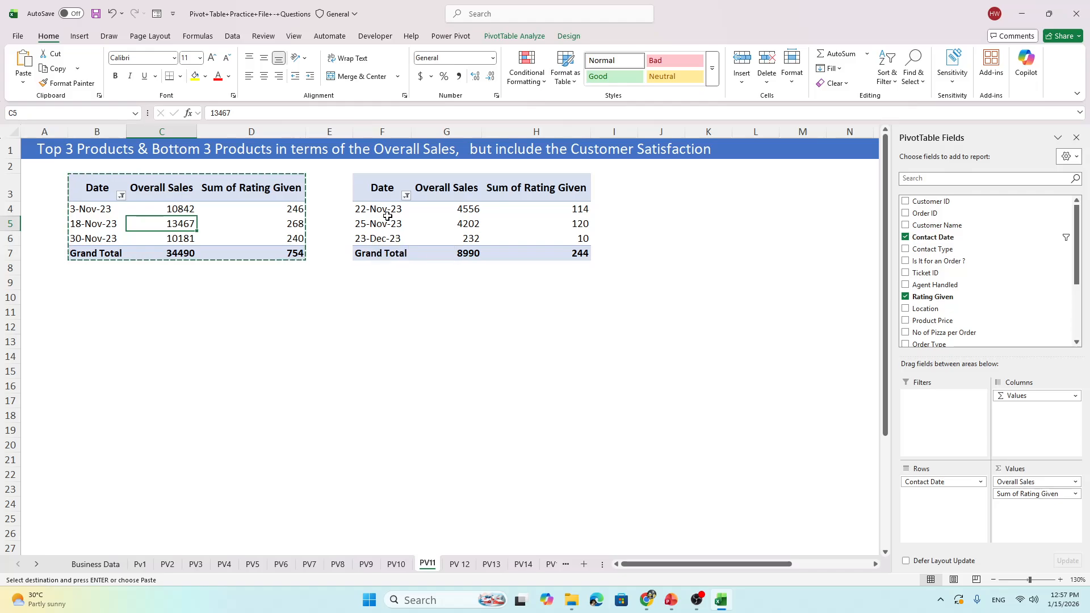
Sort the Business Data sheet by the Contact Date column from oldest to newest
{"action": "left_click", "coordinate": [95, 564]}
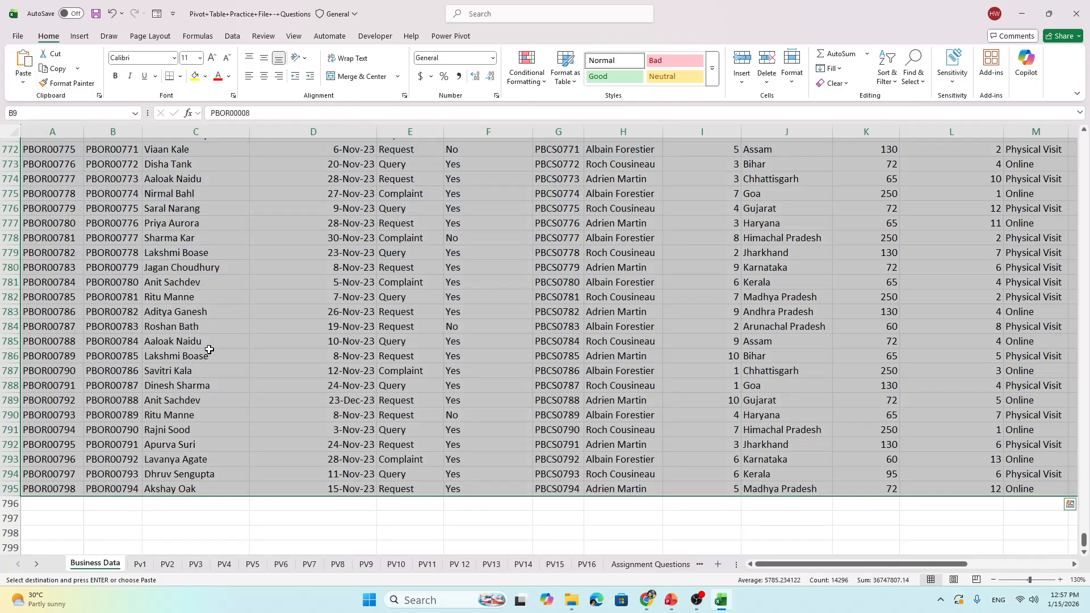
{"action": "left_click", "coordinate": [366, 427]}
{"action": "left_click", "coordinate": [353, 213]}
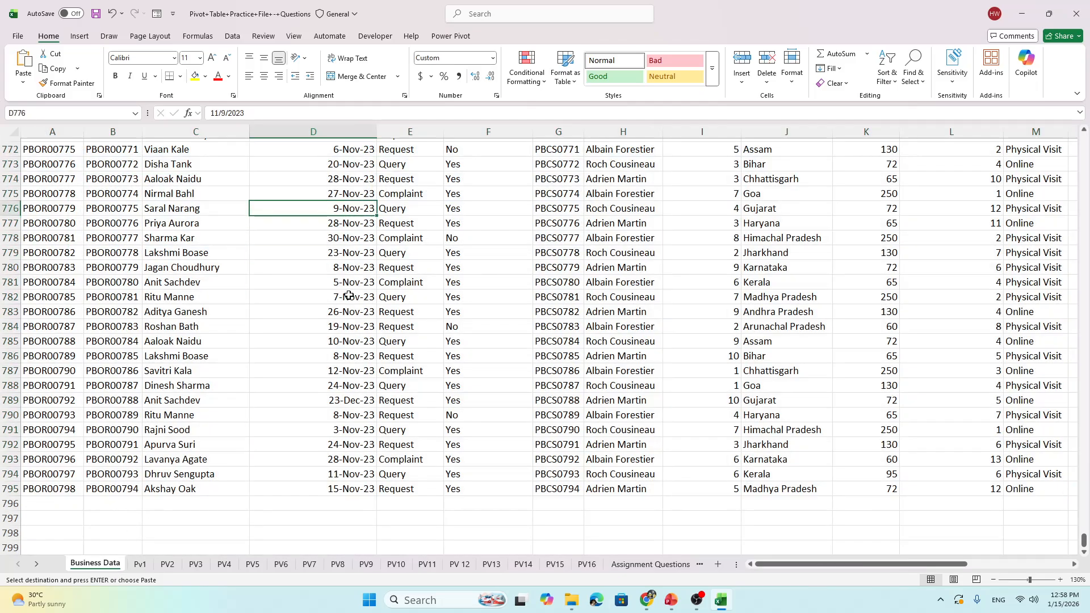
{"action": "scroll", "coordinate": [339, 269], "scroll_direction": "up", "scroll_amount": 6}
{"action": "scroll", "coordinate": [340, 269], "scroll_direction": "up", "scroll_amount": 10}
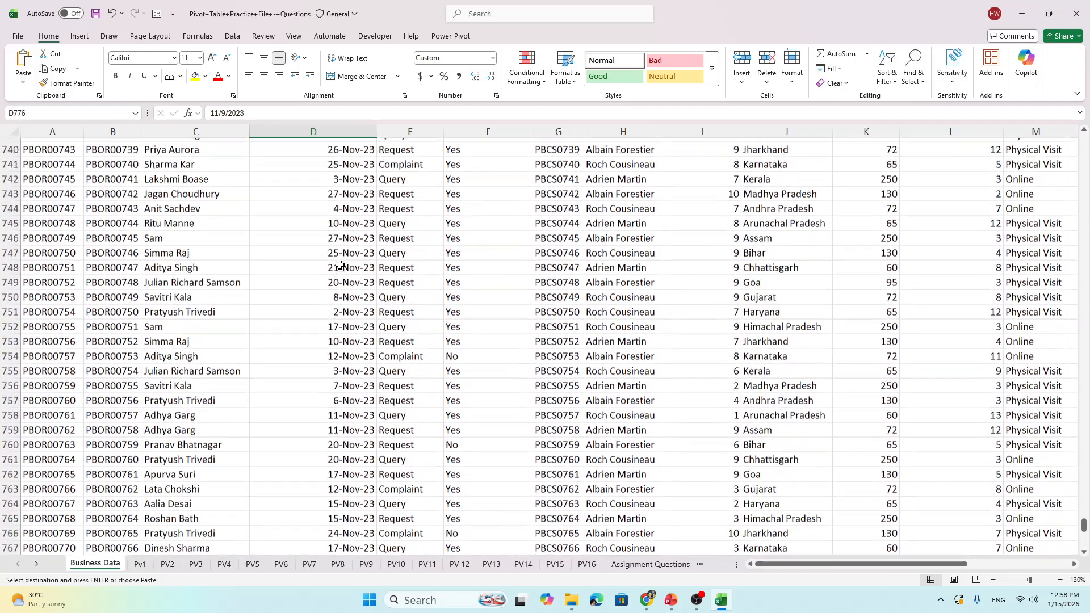
{"action": "left_click_drag", "start_coordinate": [1084, 532], "coordinate": [1084, 141]}
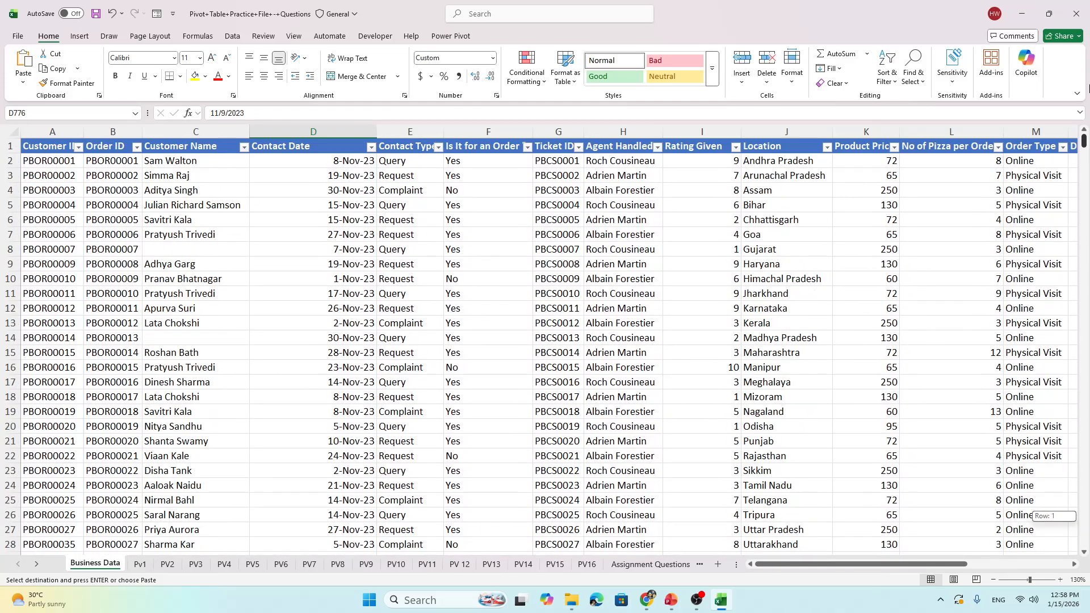
{"action": "left_click", "coordinate": [321, 178]}
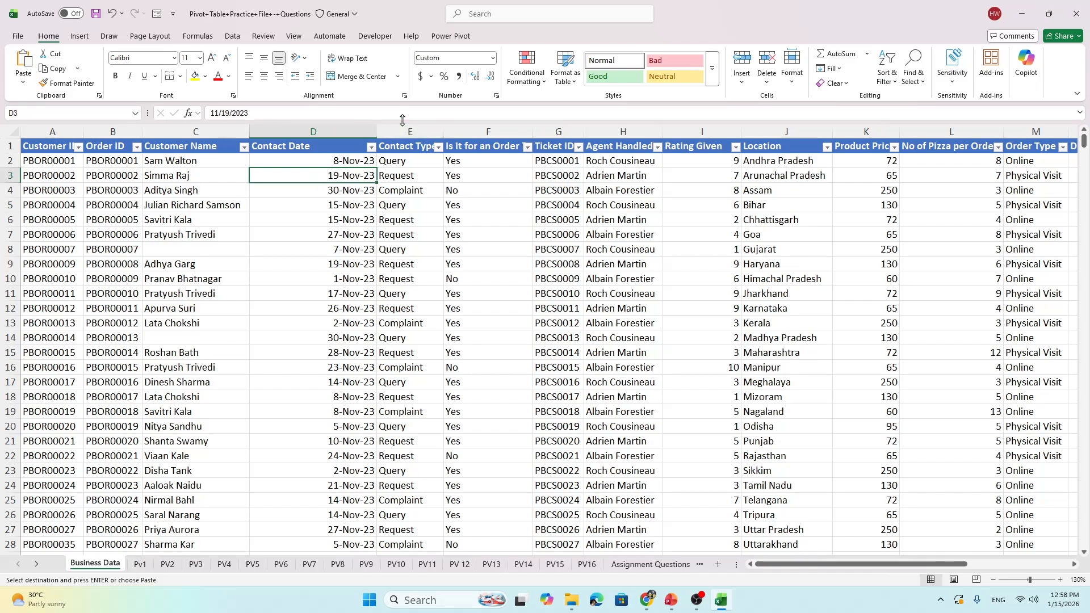
{"action": "left_click", "coordinate": [372, 147]}
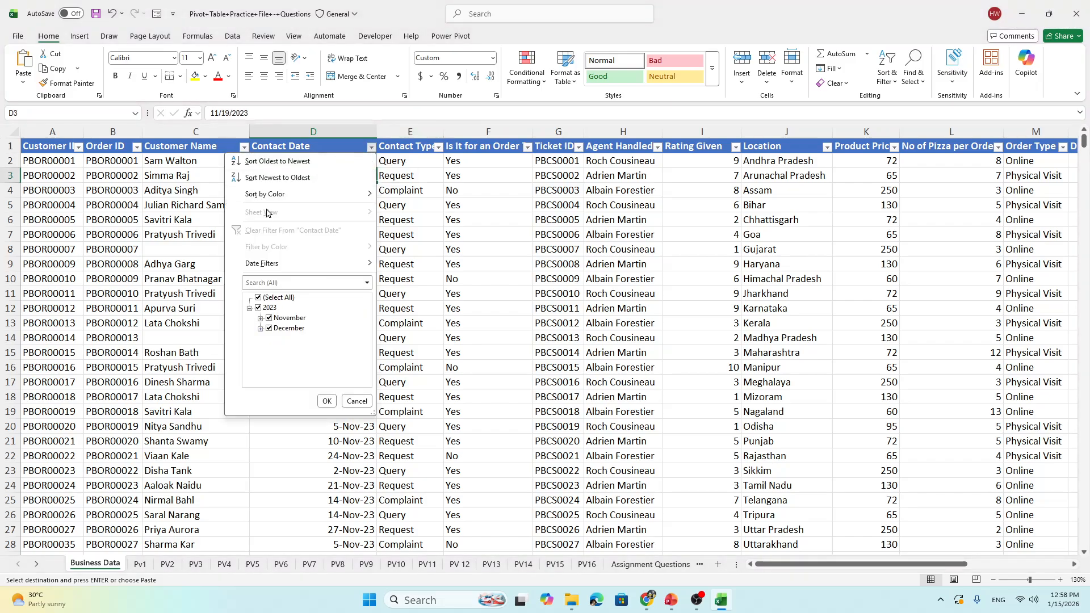
{"action": "left_click", "coordinate": [250, 161]}
Correct the contact date in the last data row, cell D795, to 11/23/2023
{"action": "left_click", "coordinate": [352, 280]}
{"action": "key", "text": "ctrl+shift+Down"}
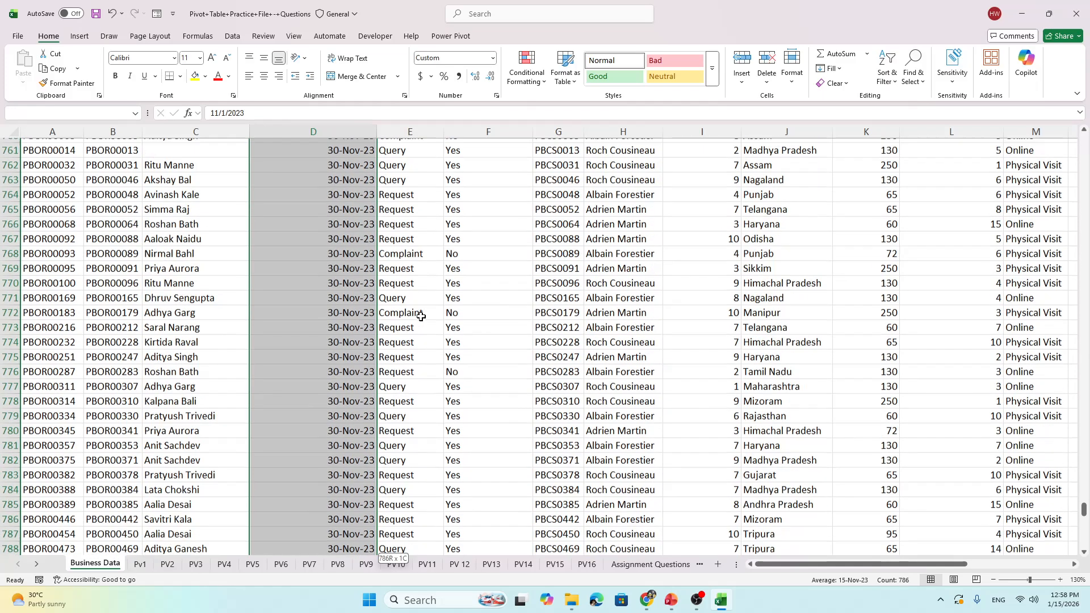
{"action": "scroll", "coordinate": [420, 317], "scroll_direction": "down", "scroll_amount": 4}
{"action": "left_click", "coordinate": [343, 457]}
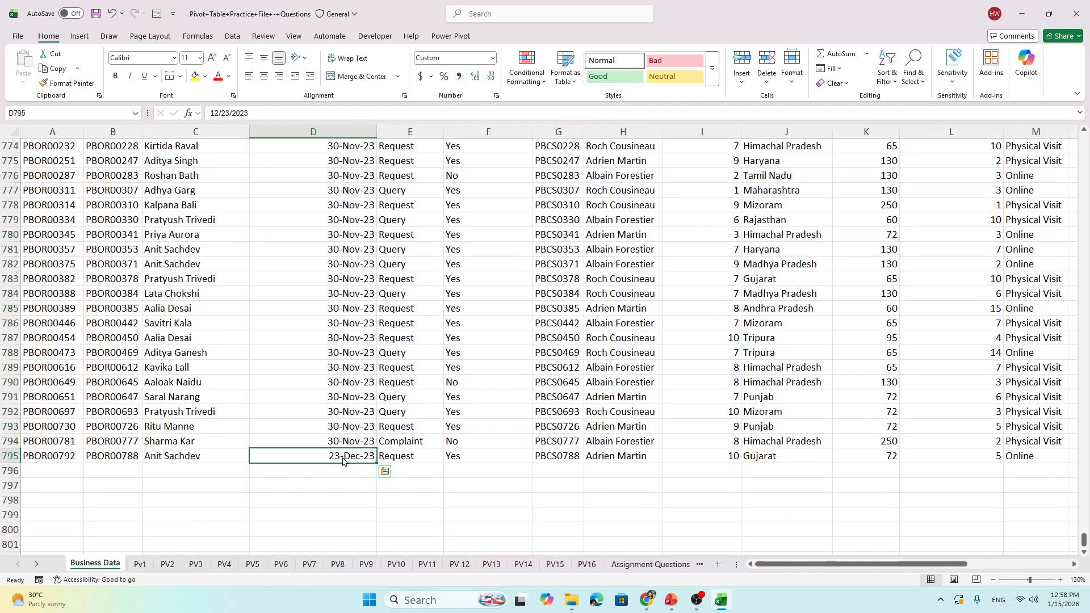
{"action": "double_click", "coordinate": [344, 455]}
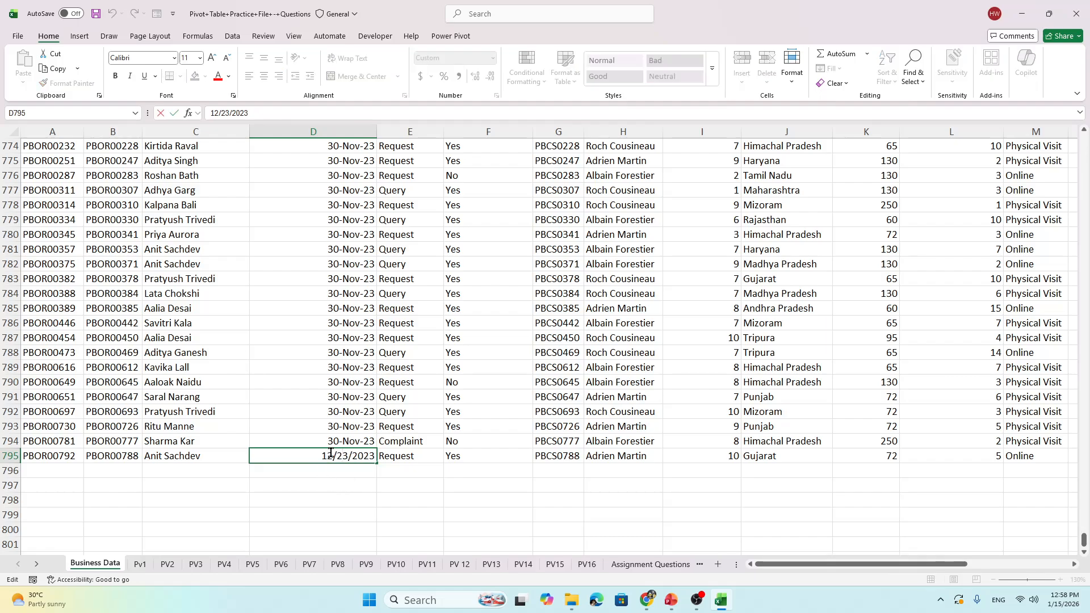
{"action": "key", "text": "BackSpace"}
{"action": "type", "text": "1"}
{"action": "key", "text": "Return"}
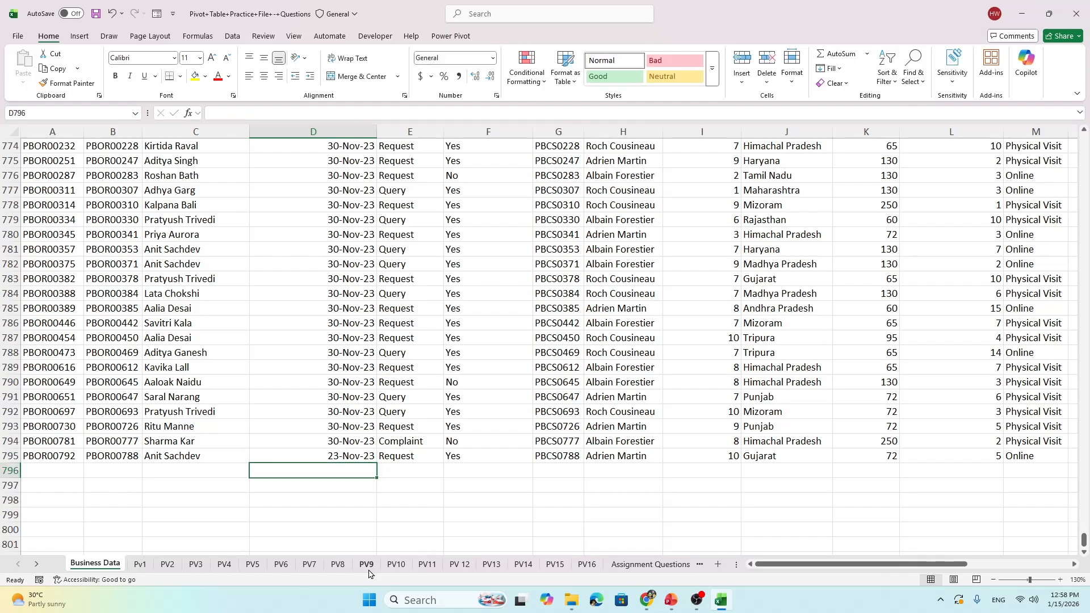
Return to the PV11 sheet and refresh the bottom 3 PivotTable with the corrected source data
{"action": "left_click", "coordinate": [428, 565]}
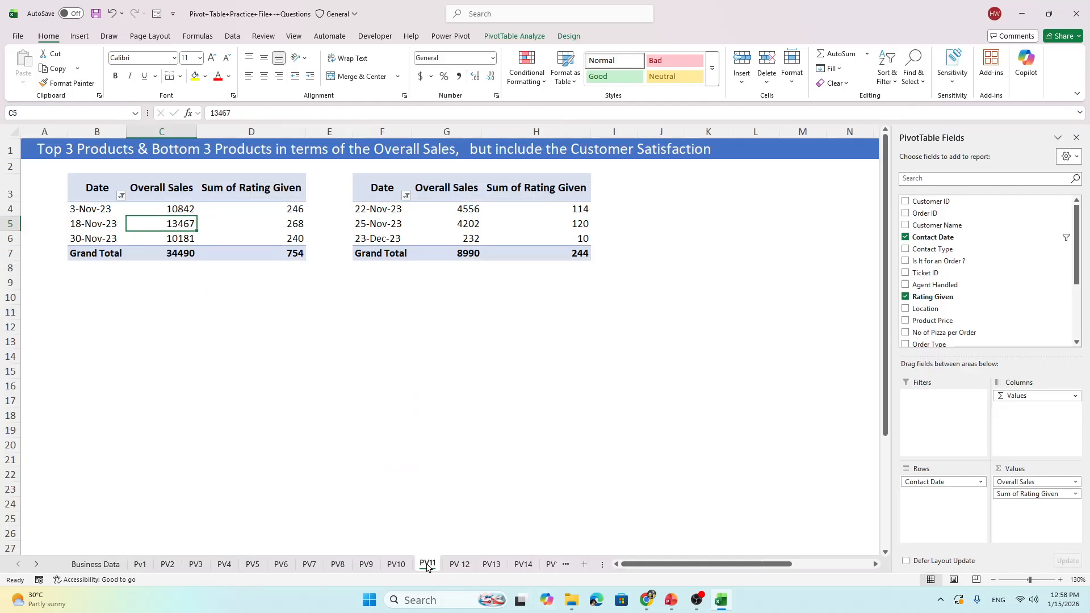
{"action": "left_click", "coordinate": [389, 237]}
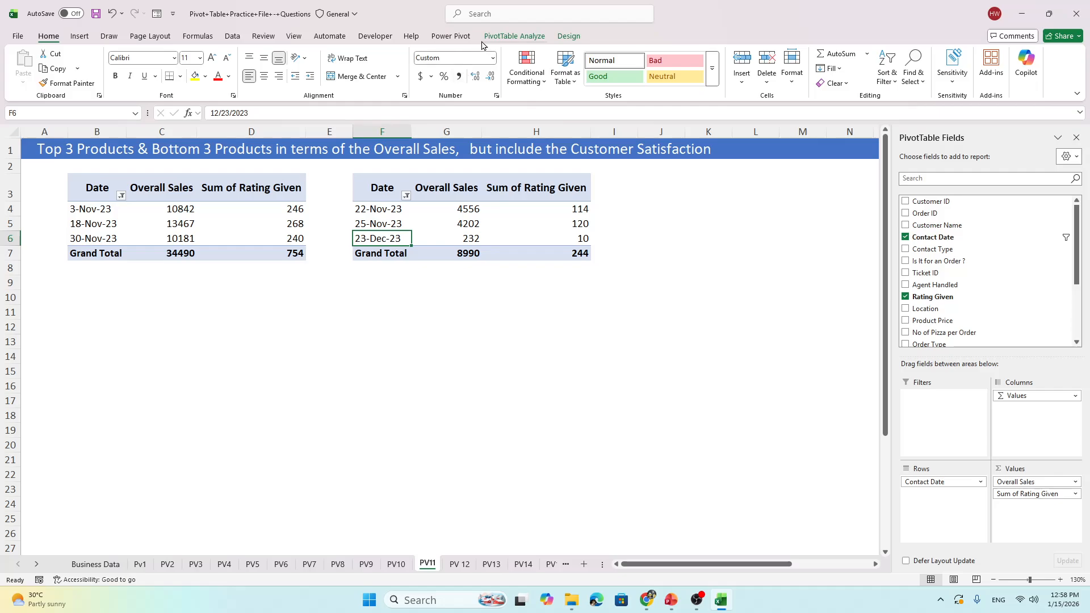
{"action": "left_click", "coordinate": [471, 222]}
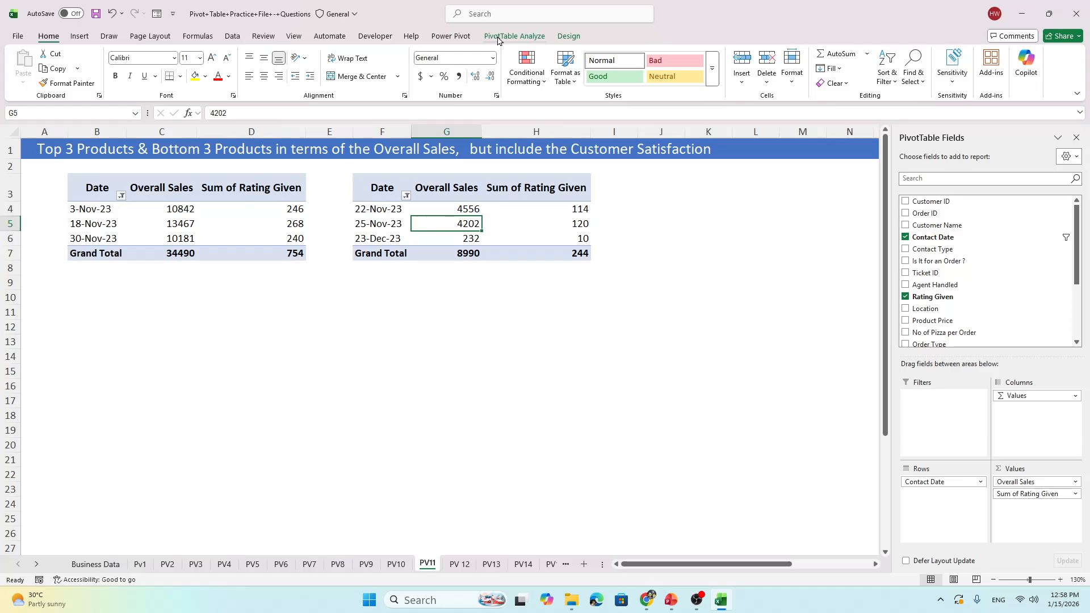
{"action": "left_click", "coordinate": [525, 38]}
{"action": "left_click", "coordinate": [423, 82]}
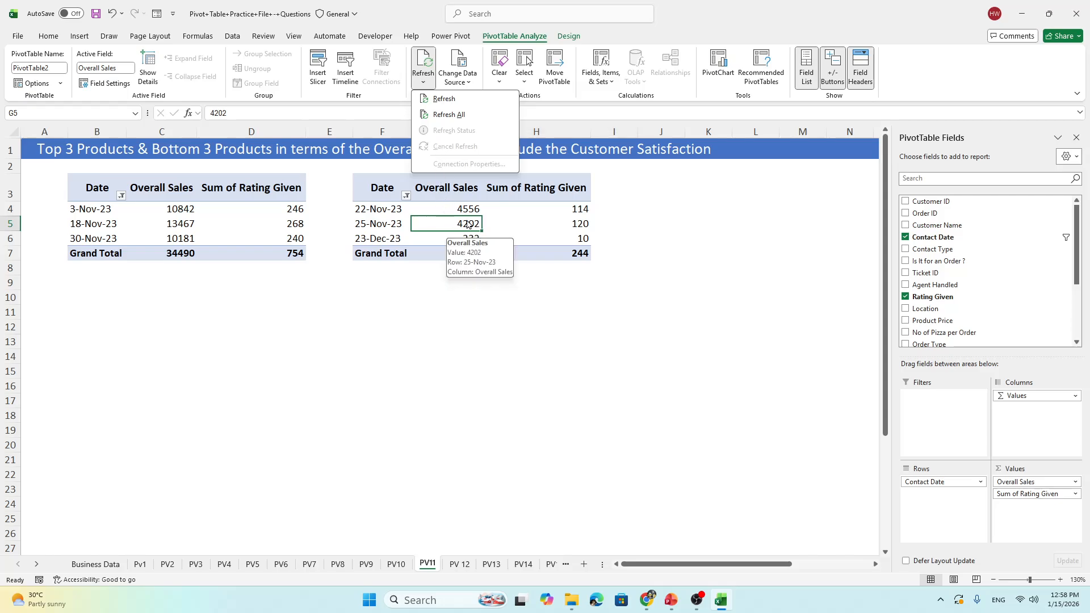
{"action": "left_click", "coordinate": [440, 100]}
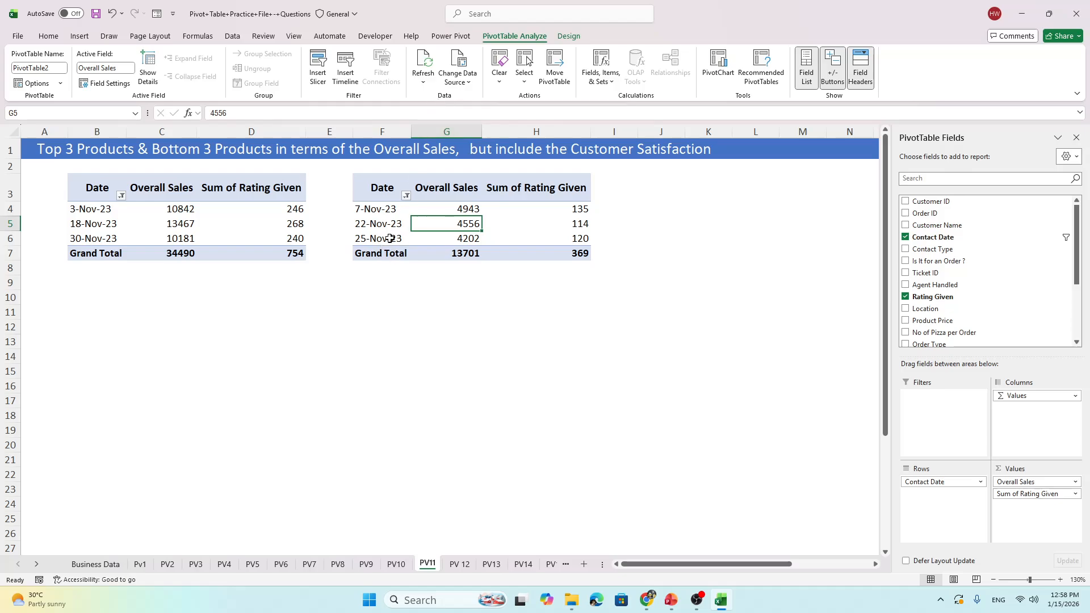
Check the corrected contact date in cell D795 of Business Data, and return to the PV11 sheet to review both PivotTables
{"action": "left_click", "coordinate": [111, 565]}
{"action": "left_click", "coordinate": [363, 456]}
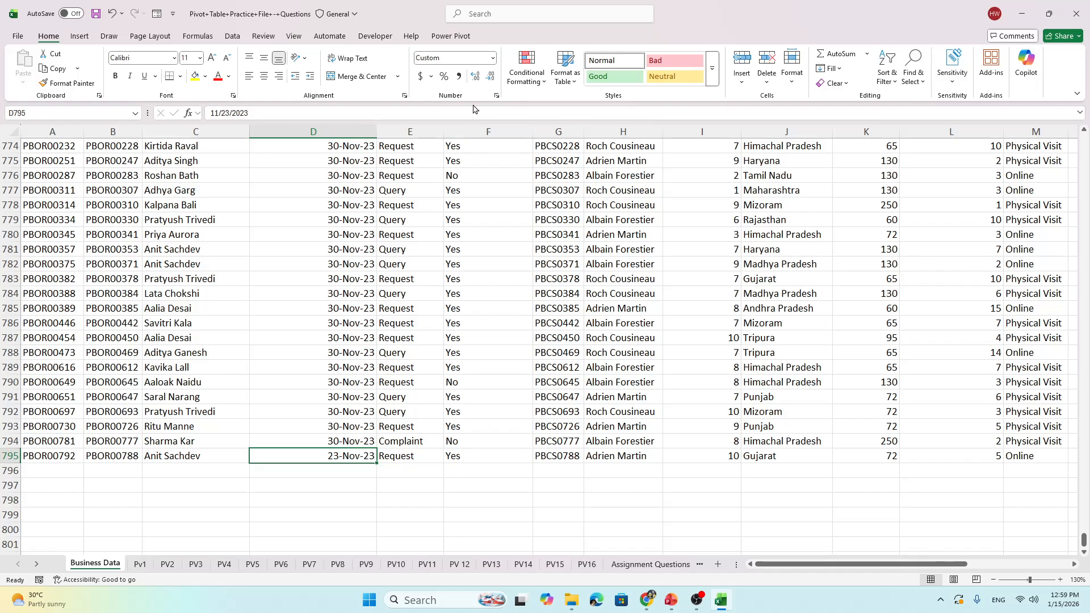
{"action": "left_click", "coordinate": [427, 564]}
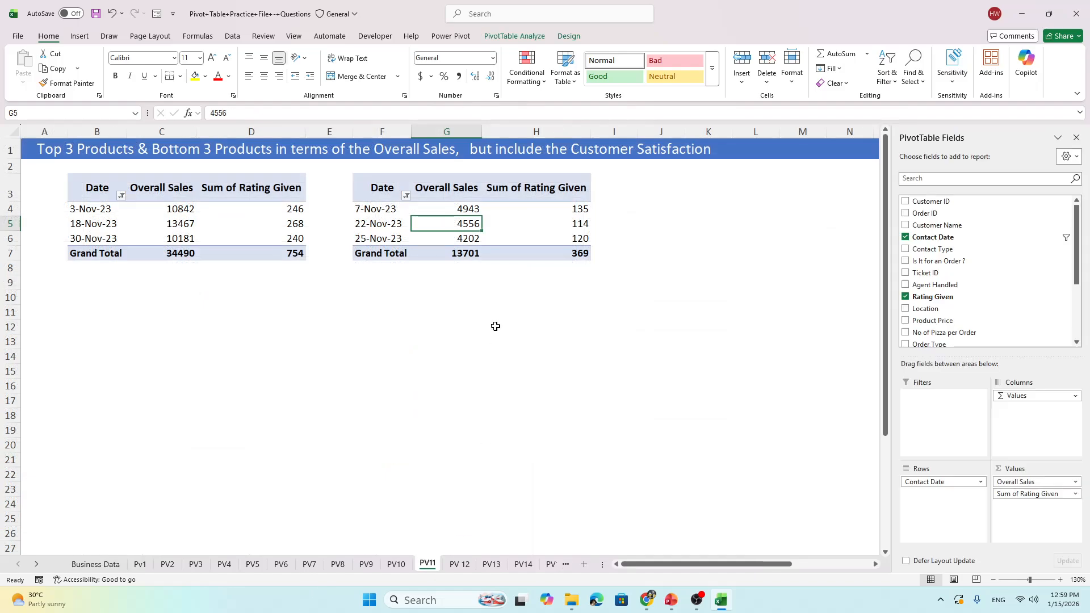
{"action": "left_click", "coordinate": [500, 238]}
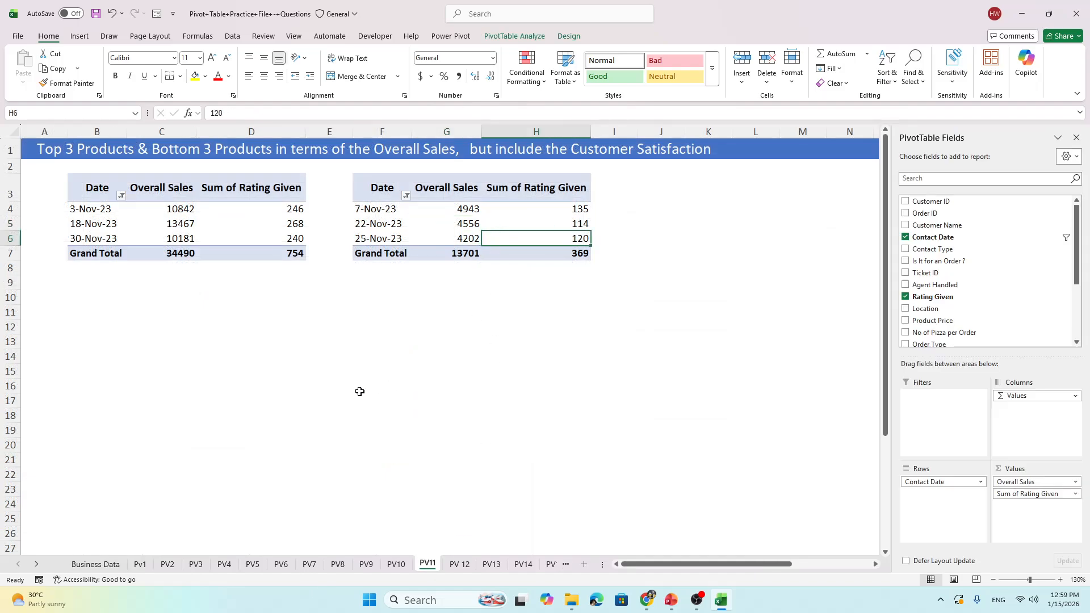
{"action": "left_click", "coordinate": [99, 333]}
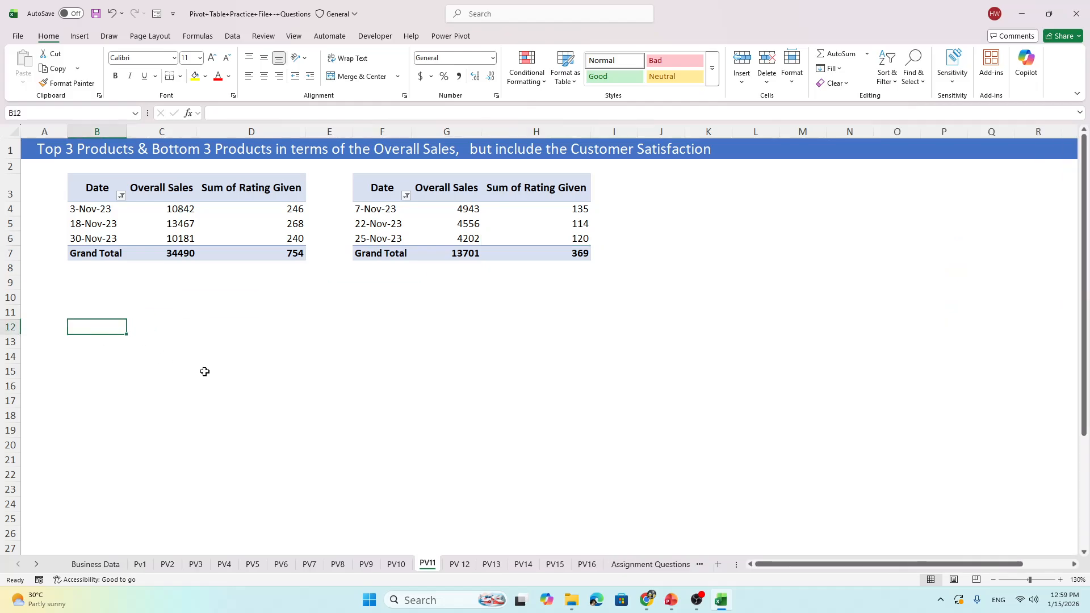
Widen the Cost per Pizza column on the Business Data sheet so its full header fits
{"action": "left_click", "coordinate": [95, 564]}
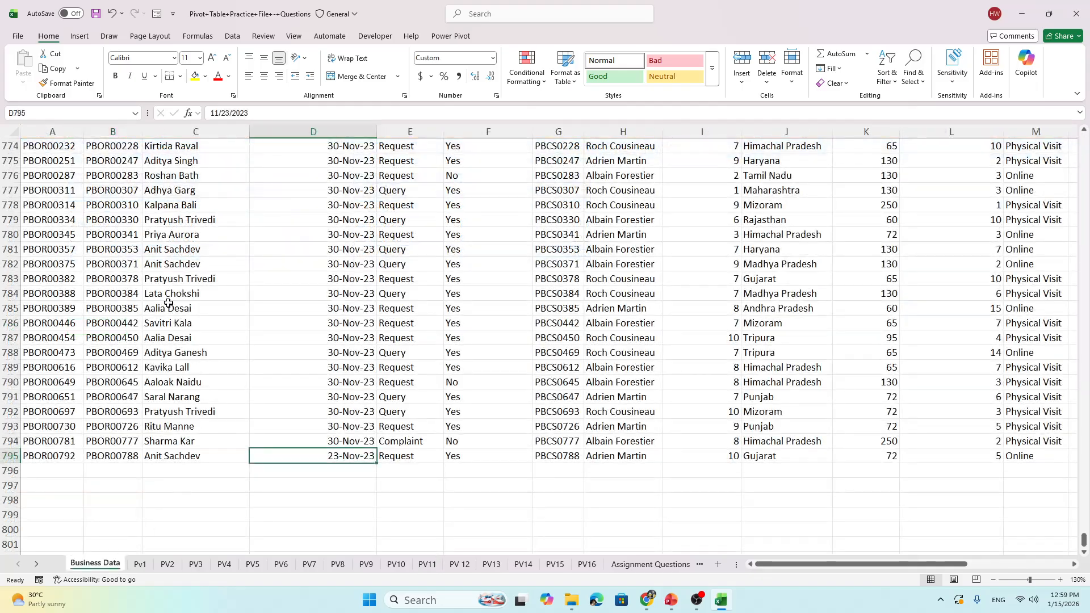
{"action": "scroll", "coordinate": [568, 341], "scroll_direction": "up", "scroll_amount": 6}
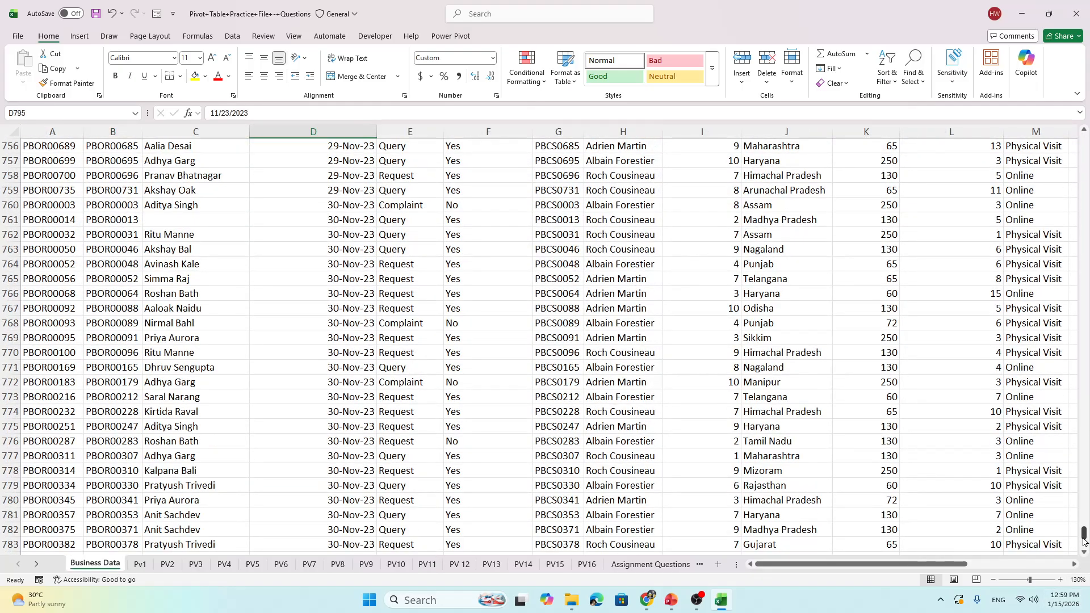
{"action": "left_click_drag", "start_coordinate": [1083, 532], "coordinate": [1083, 139]}
{"action": "left_click", "coordinate": [50, 279]}
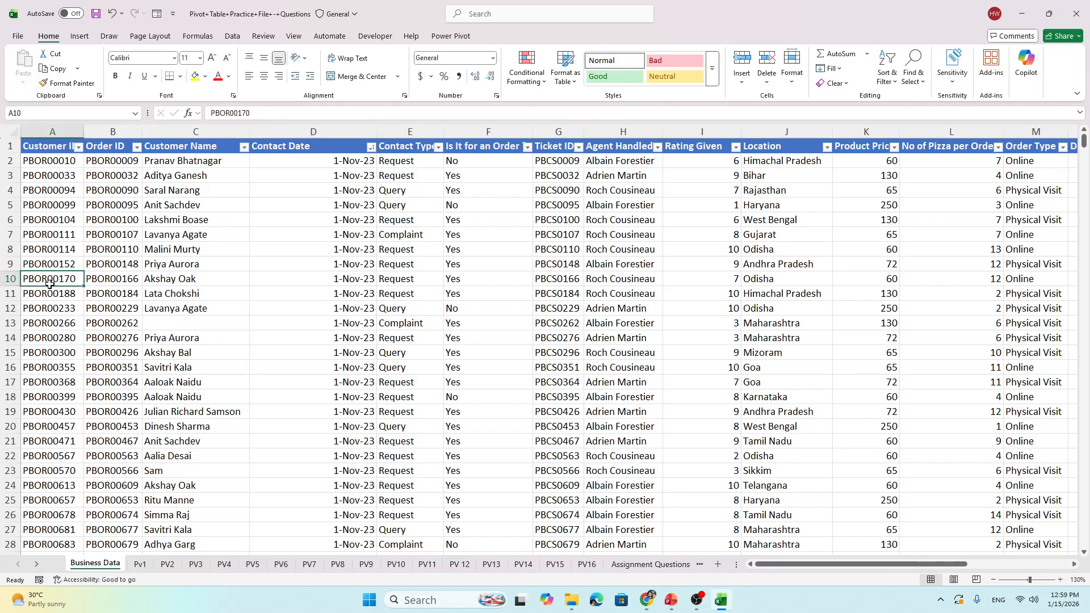
{"action": "left_click", "coordinate": [50, 146]}
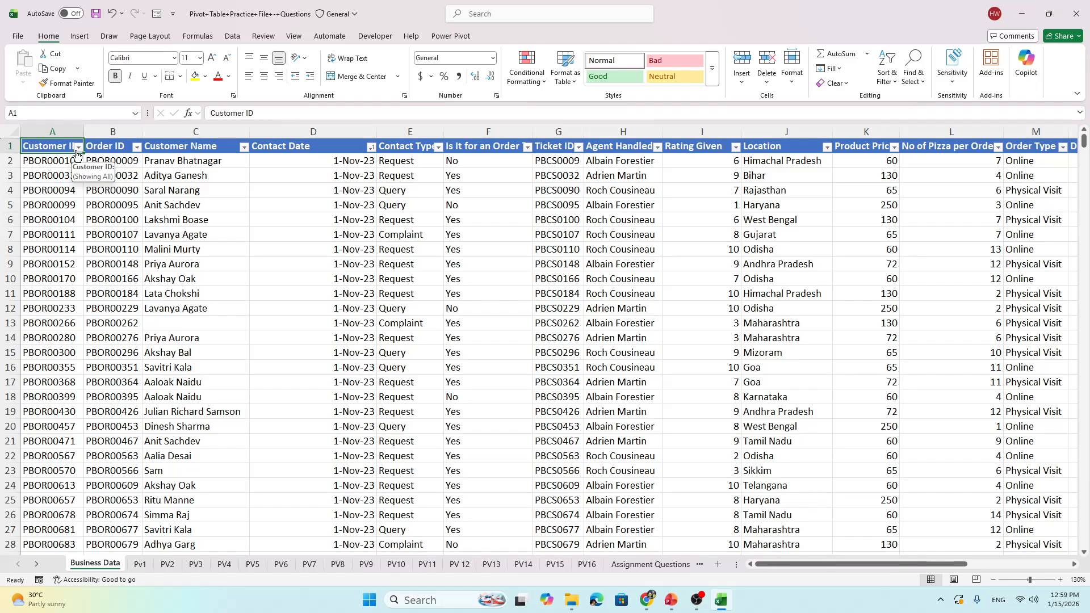
{"action": "key", "text": "ctrl+shift+Right"}
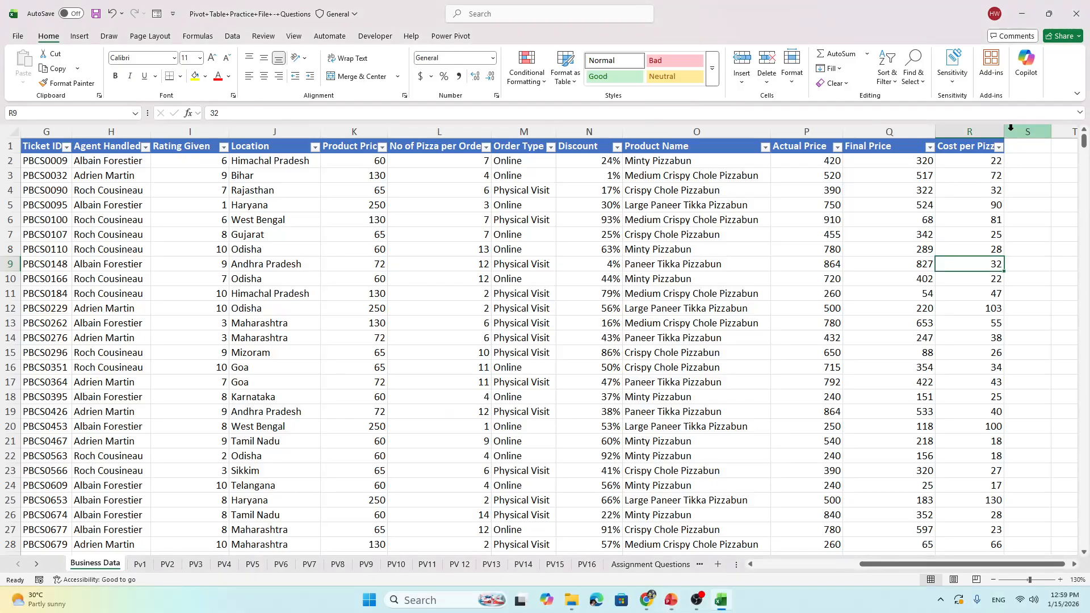
{"action": "left_click_drag", "start_coordinate": [1024, 132], "coordinate": [1027, 132]}
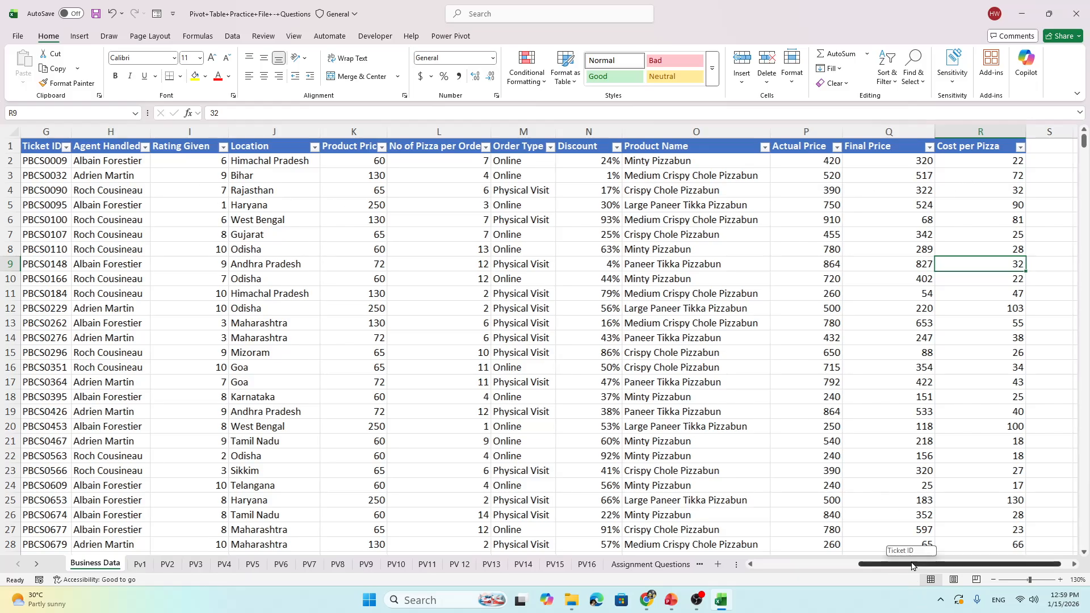
Select the entire Business Data range from the Customer ID header through the last row, A1:R795
{"action": "left_click_drag", "start_coordinate": [914, 564], "coordinate": [810, 565]}
{"action": "left_click", "coordinate": [54, 146]}
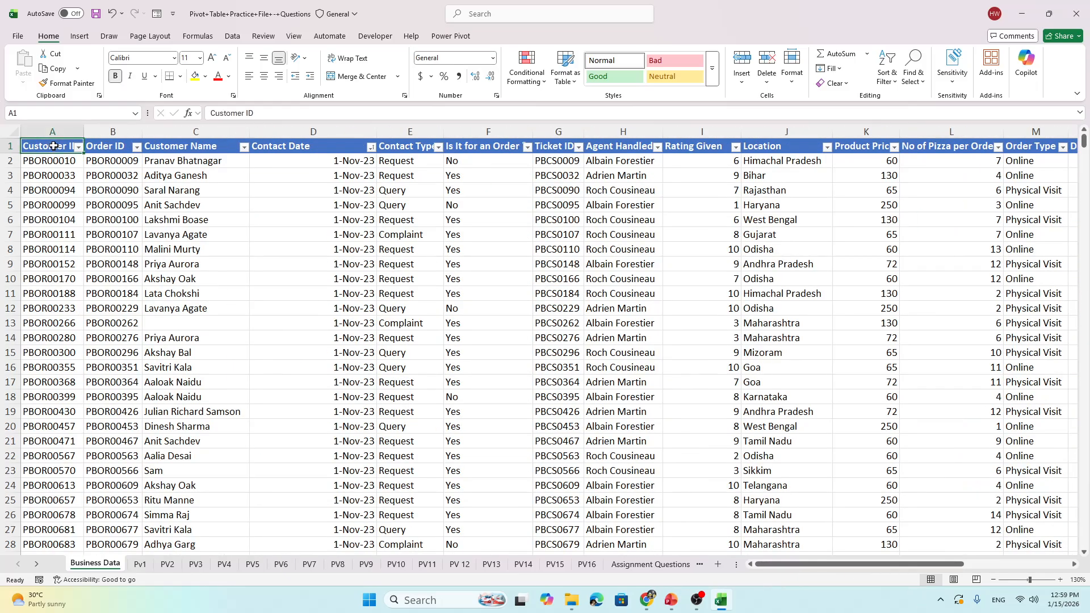
{"action": "key", "text": "ctrl+shift+Right"}
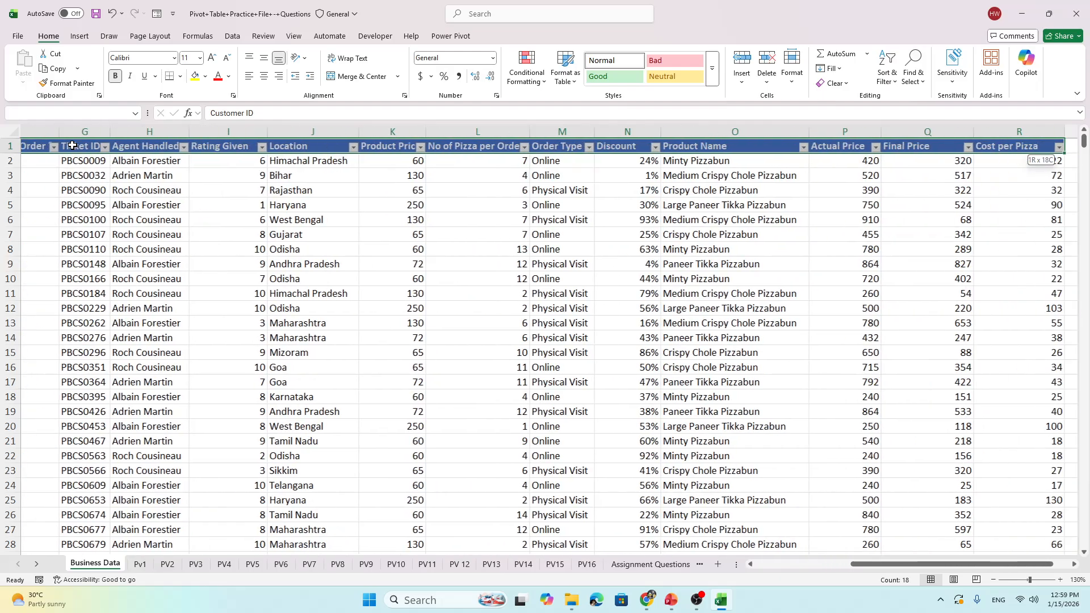
{"action": "key", "text": "ctrl+shift+Down"}
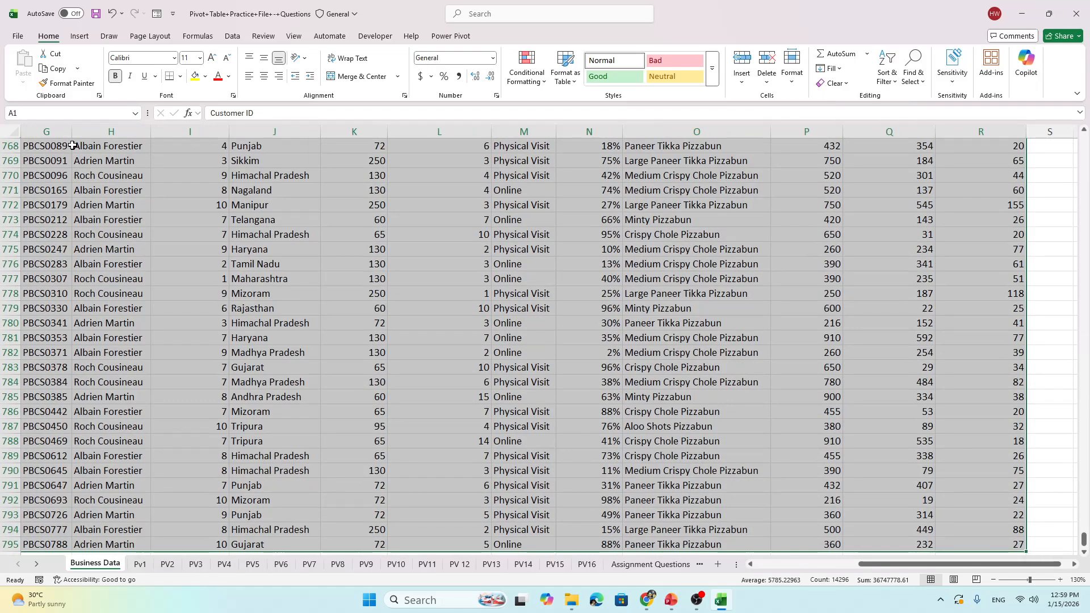
{"action": "left_click_drag", "start_coordinate": [886, 565], "coordinate": [777, 565]}
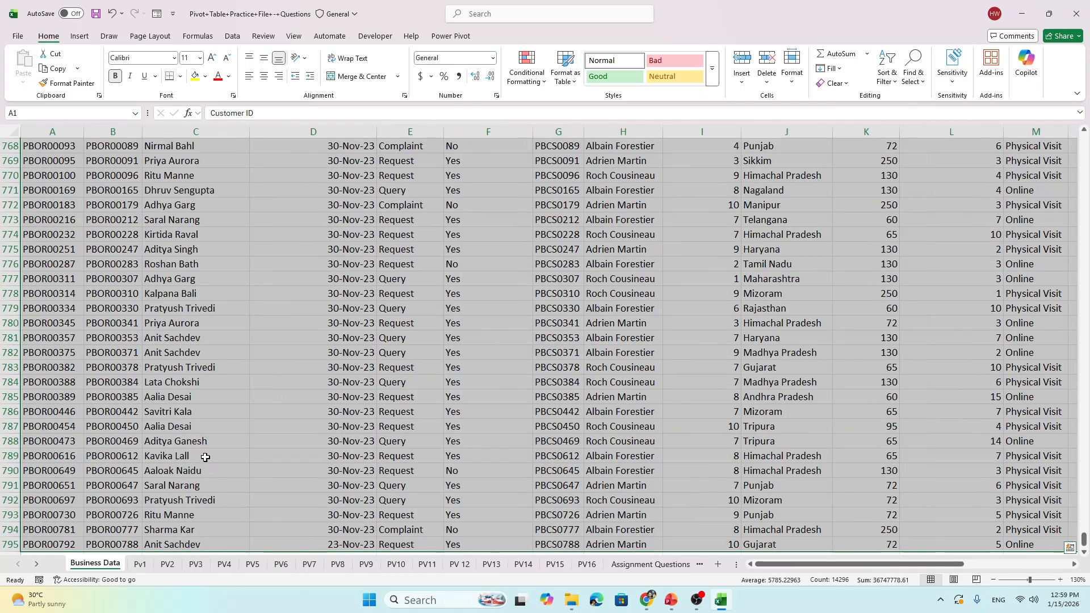
{"action": "left_click_drag", "start_coordinate": [1085, 545], "coordinate": [1084, 140]}
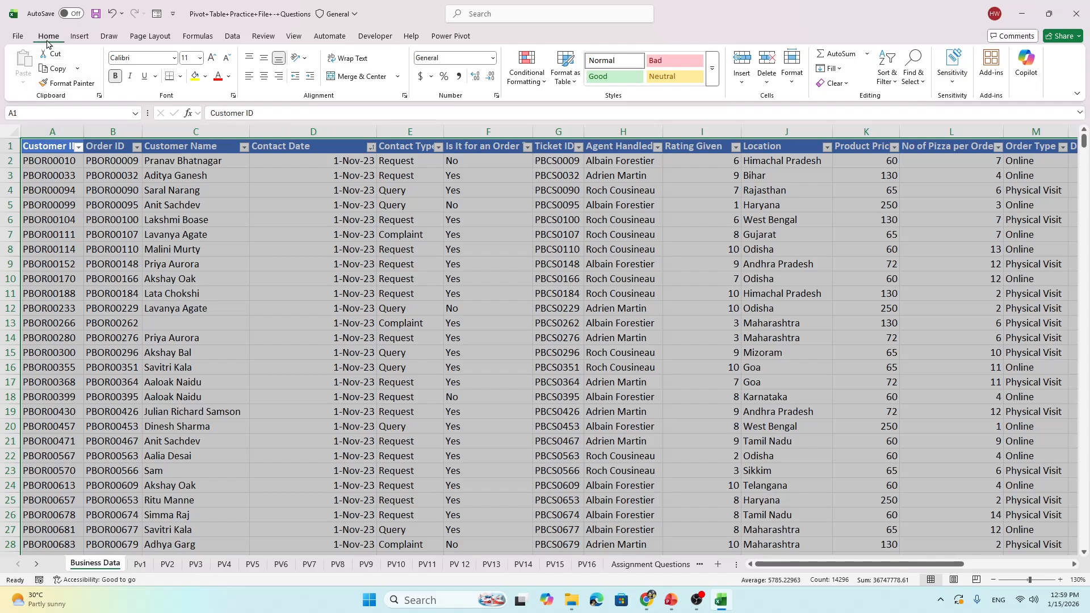
Start a PivotTable from the selected range and change its source to the whole columns 'Business Data'!$A:$R
{"action": "left_click", "coordinate": [82, 36]}
{"action": "left_click", "coordinate": [30, 83]}
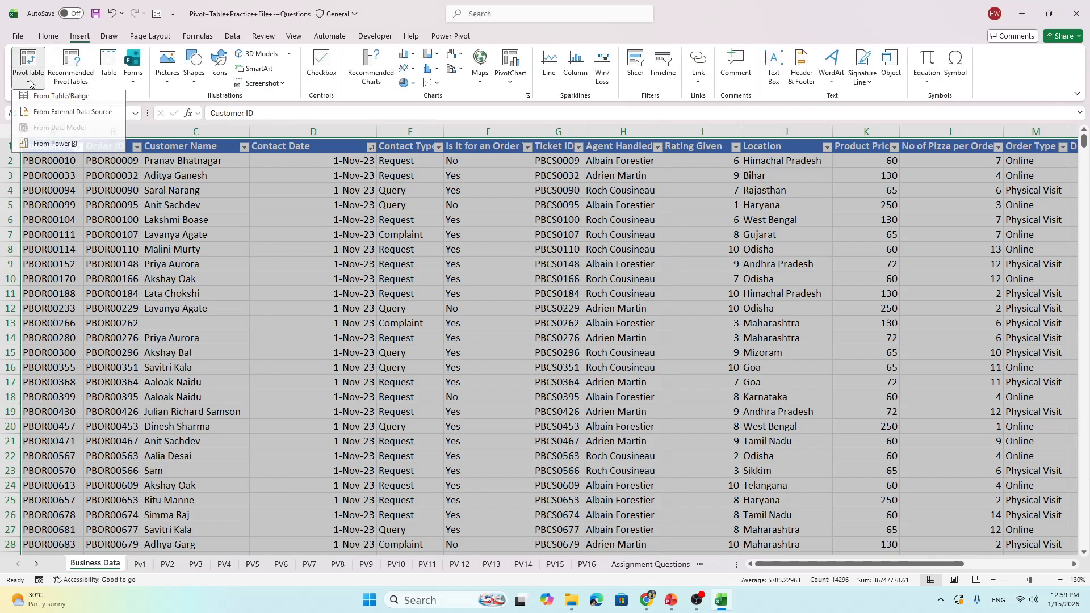
{"action": "left_click", "coordinate": [66, 100]}
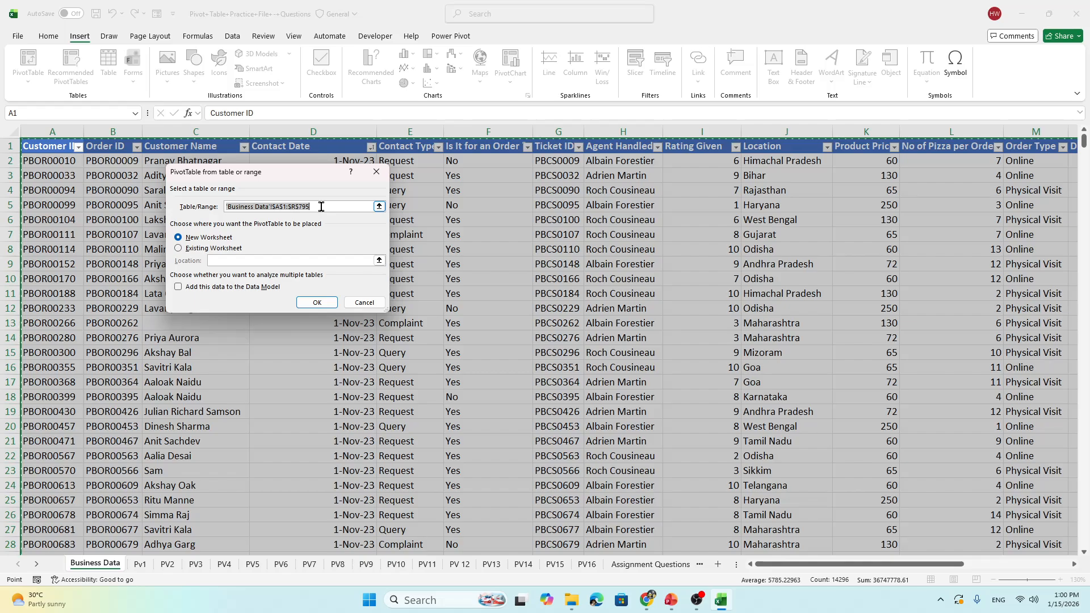
{"action": "left_click", "coordinate": [321, 206]}
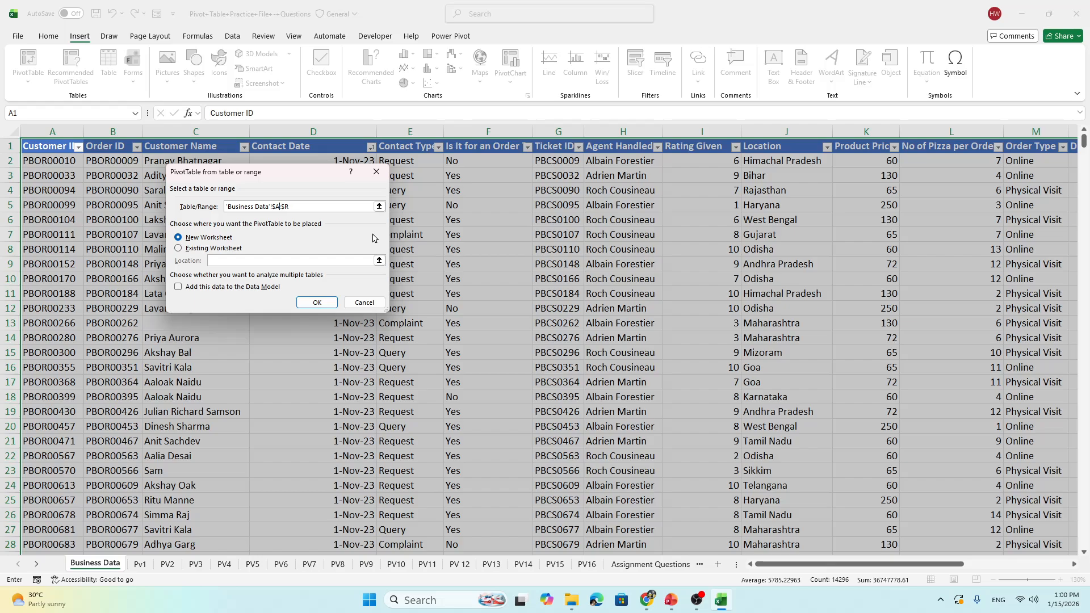
{"action": "type", "text": ":"}
Place the PivotTable on the existing PV11 sheet at cell B12 and create it
{"action": "left_click", "coordinate": [189, 253]}
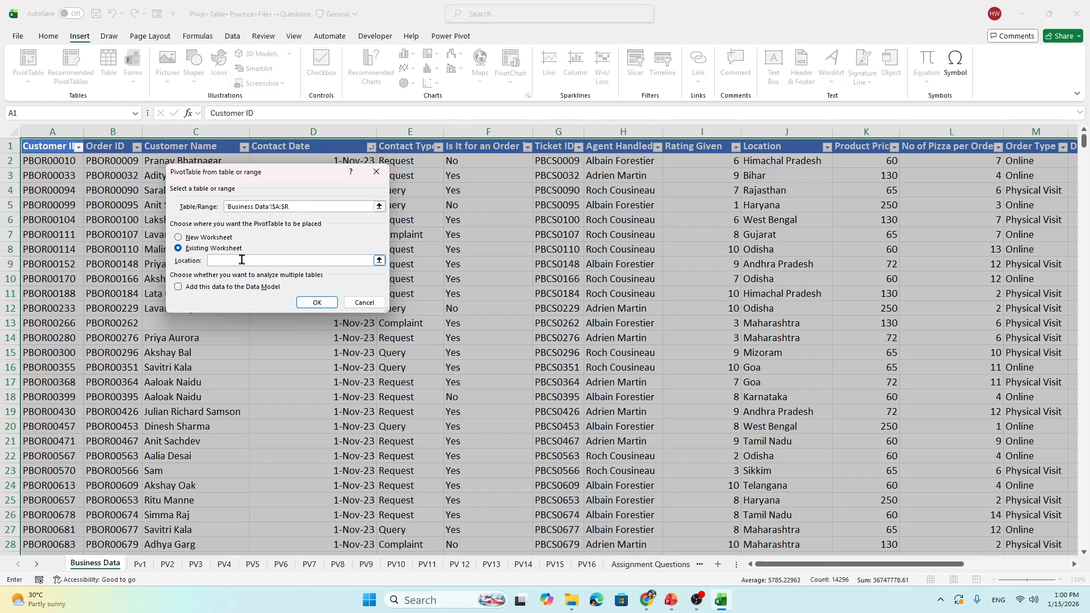
{"action": "left_click", "coordinate": [428, 564]}
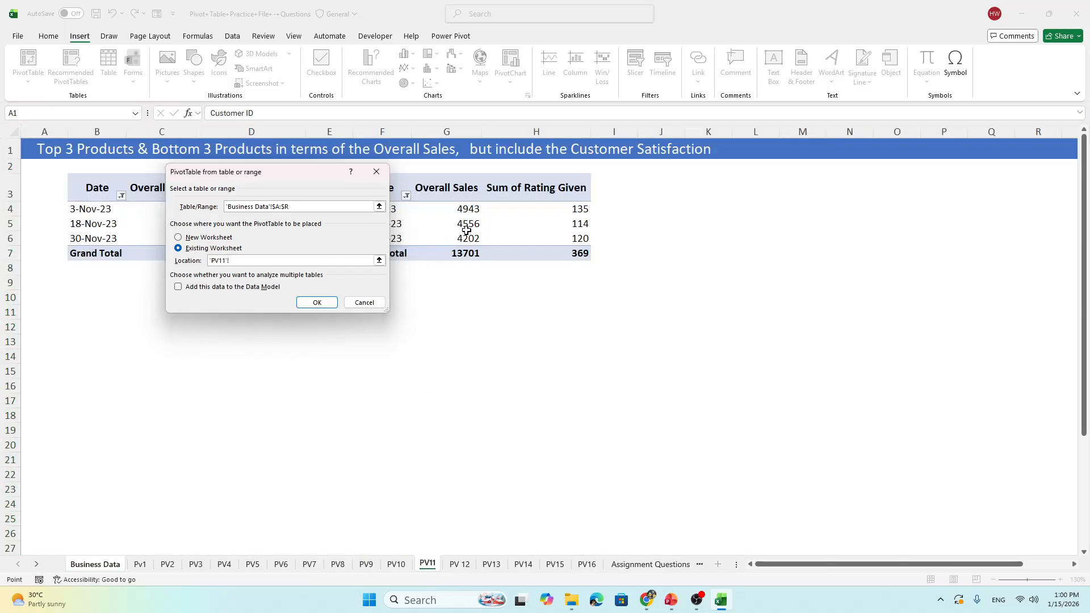
{"action": "left_click", "coordinate": [80, 326]}
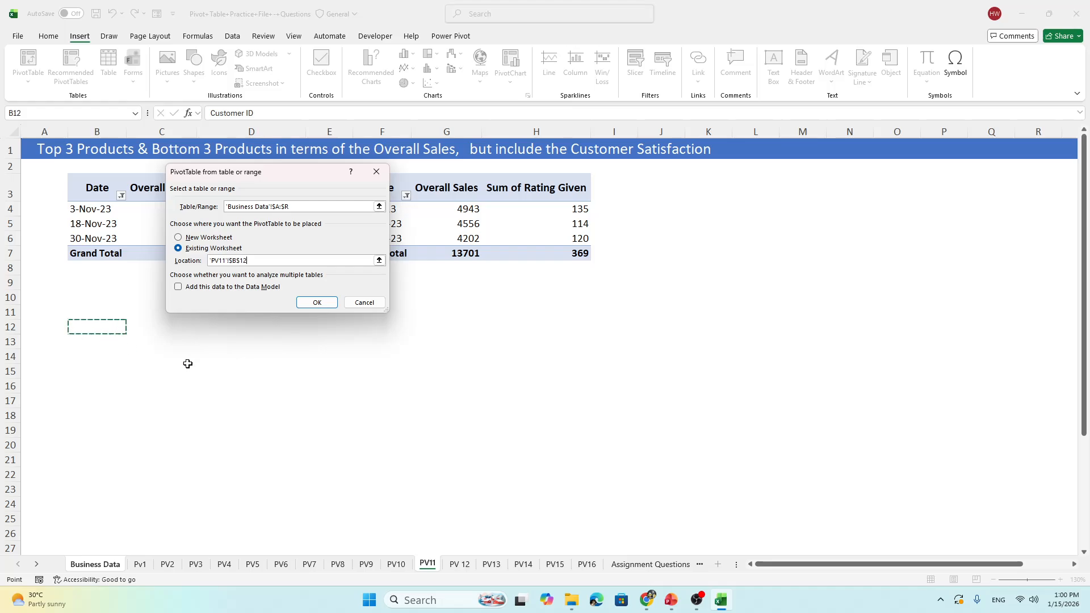
{"action": "left_click", "coordinate": [325, 307]}
Add Product Name to the rows and the sums of Final Price and Rating Given to the values of the new PivotTable
{"action": "left_click", "coordinate": [215, 430]}
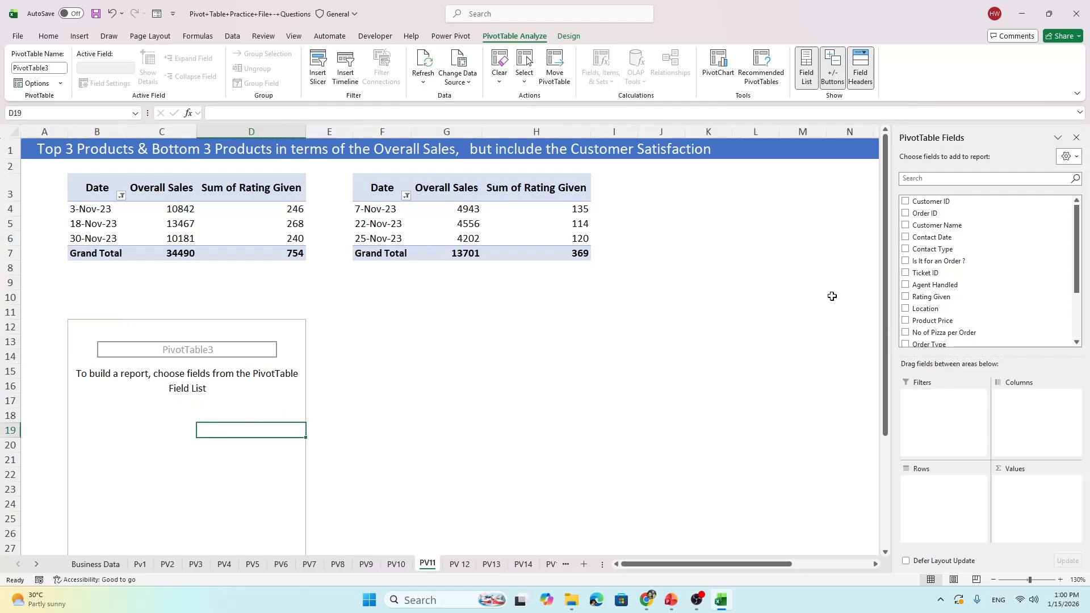
{"action": "scroll", "coordinate": [977, 273], "scroll_direction": "down", "scroll_amount": 1}
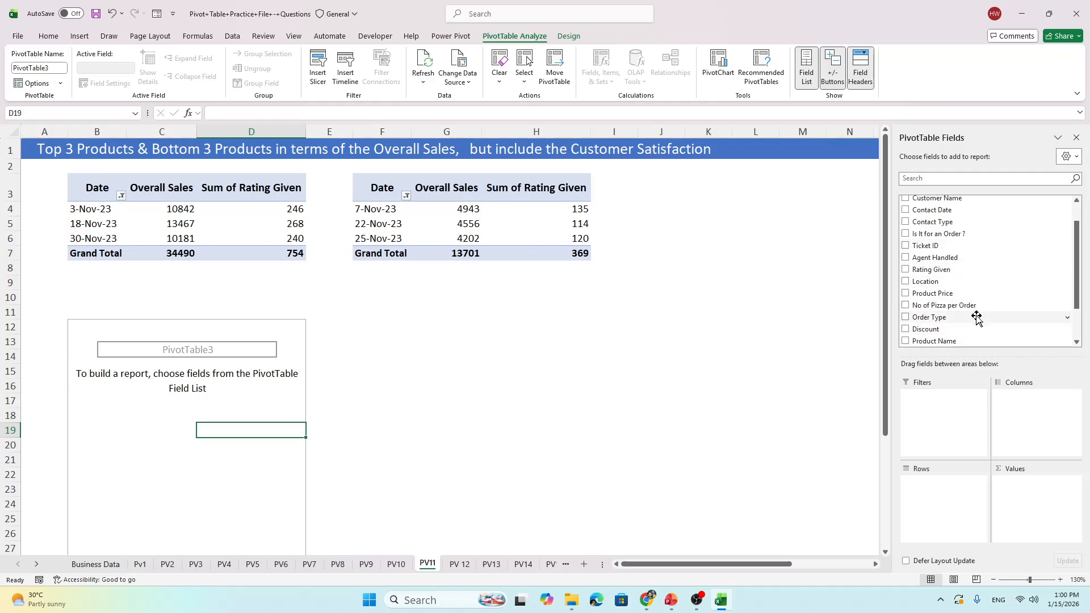
{"action": "left_click_drag", "start_coordinate": [959, 341], "coordinate": [937, 494]}
{"action": "scroll", "coordinate": [983, 270], "scroll_direction": "down", "scroll_amount": 2}
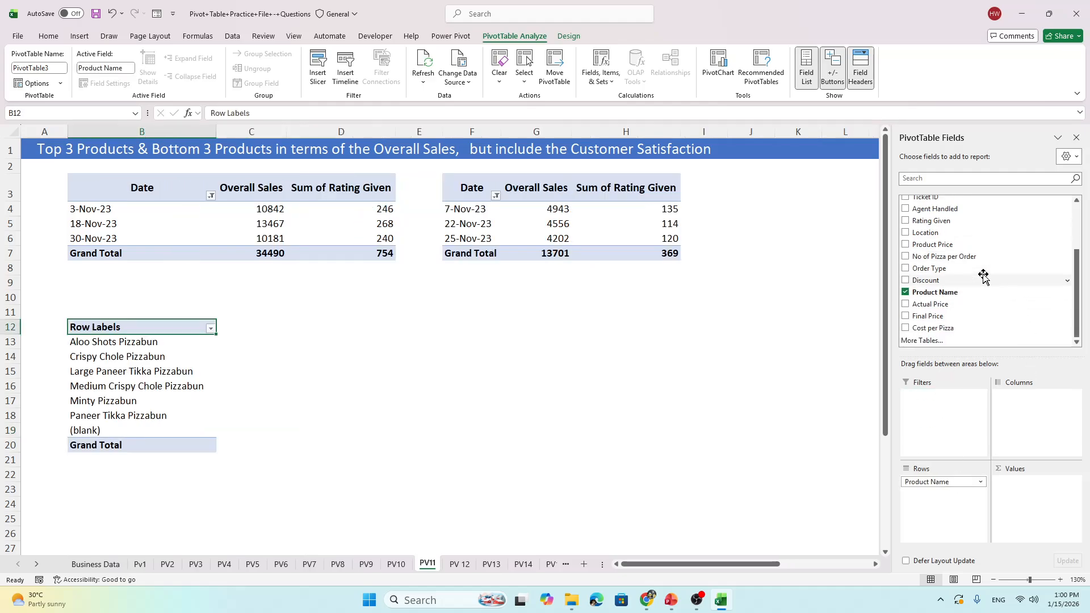
{"action": "left_click_drag", "start_coordinate": [953, 316], "coordinate": [1039, 493]}
{"action": "scroll", "coordinate": [957, 230], "scroll_direction": "up", "scroll_amount": 3}
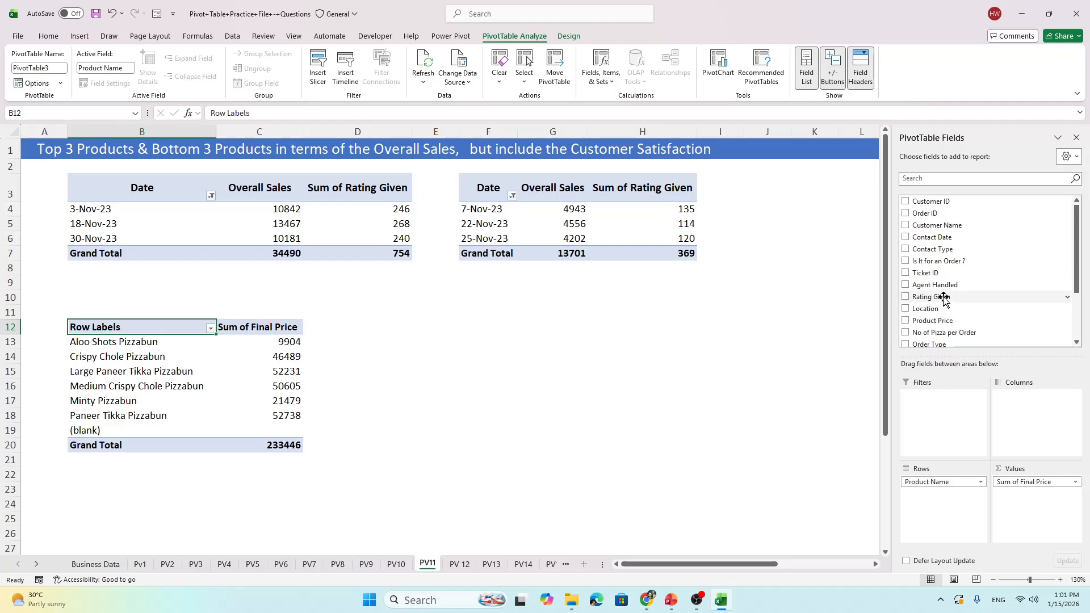
{"action": "left_click_drag", "start_coordinate": [947, 297], "coordinate": [1043, 515]}
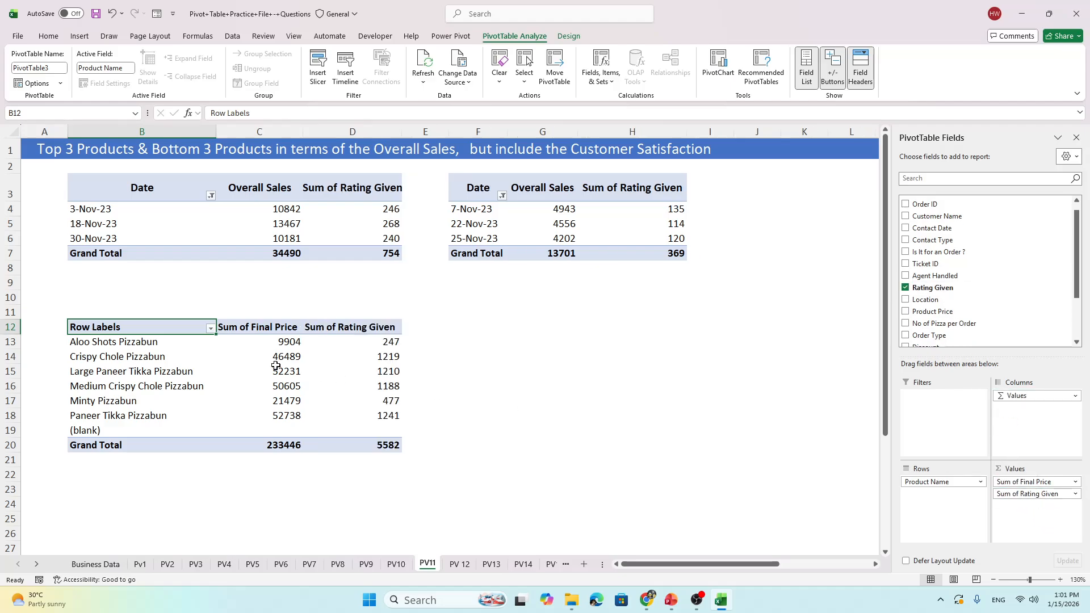
Examine the product row labels in the new PivotTable, including the (blank) item, alongside the date PivotTables
{"action": "left_click", "coordinate": [245, 329]}
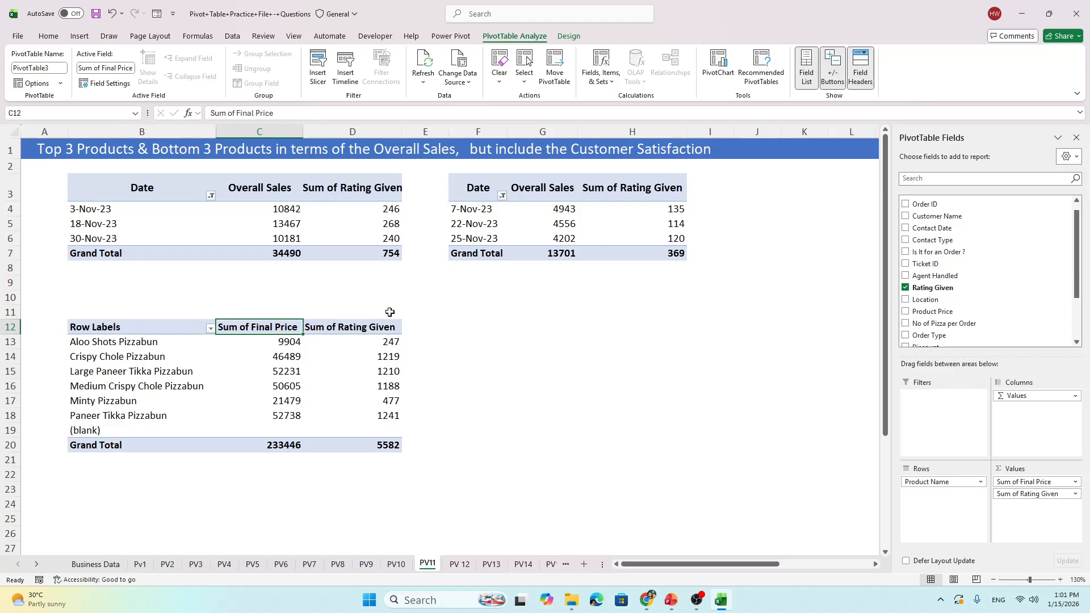
{"action": "left_click", "coordinate": [122, 390]}
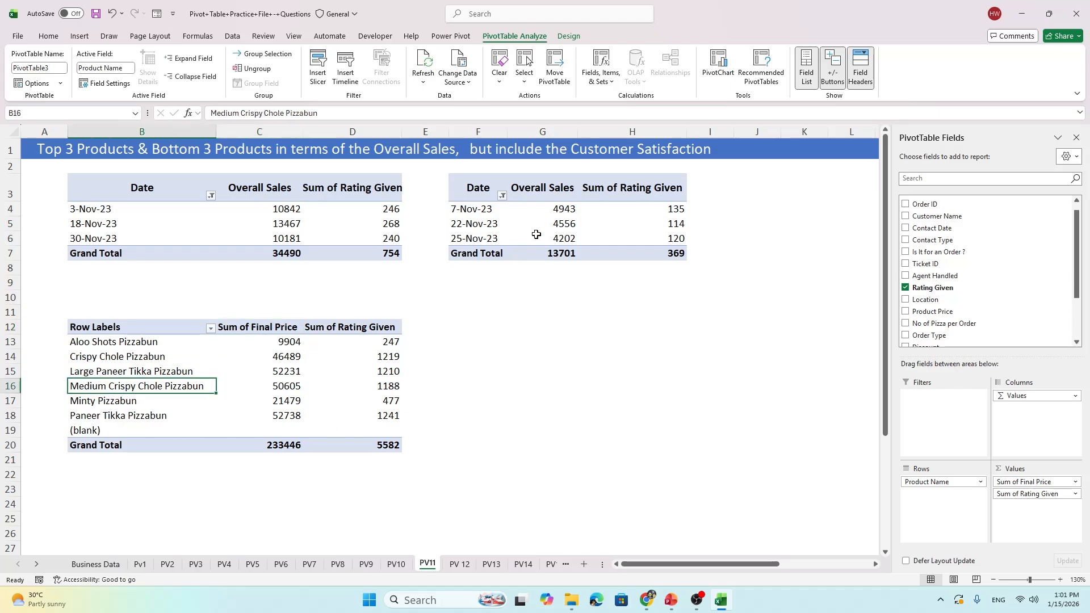
{"action": "left_click", "coordinate": [557, 222]}
{"action": "left_click", "coordinate": [184, 363]}
{"action": "left_click", "coordinate": [527, 226]}
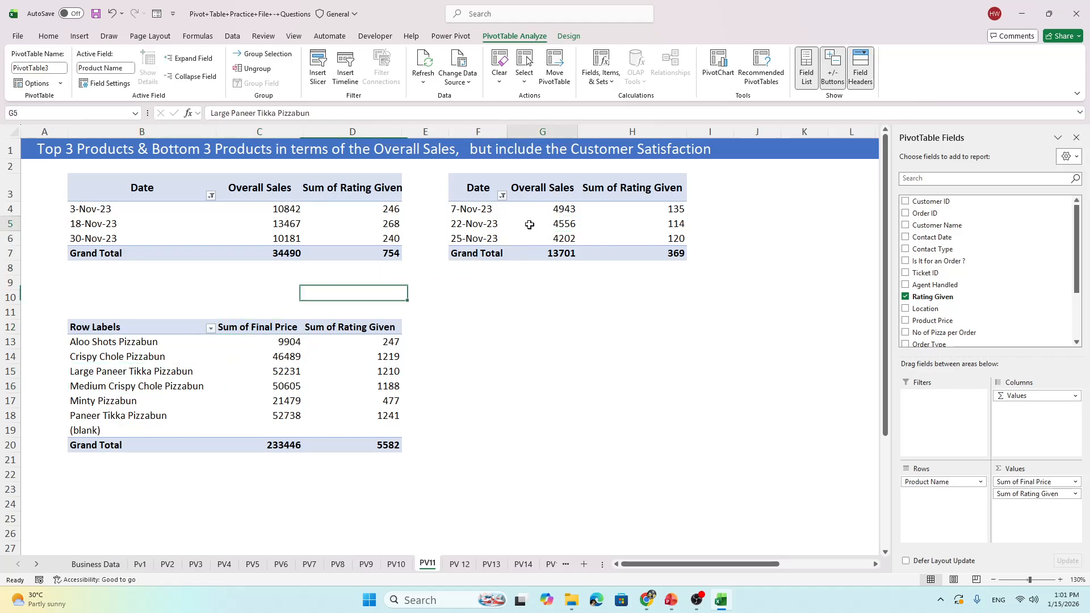
{"action": "left_click", "coordinate": [93, 431]}
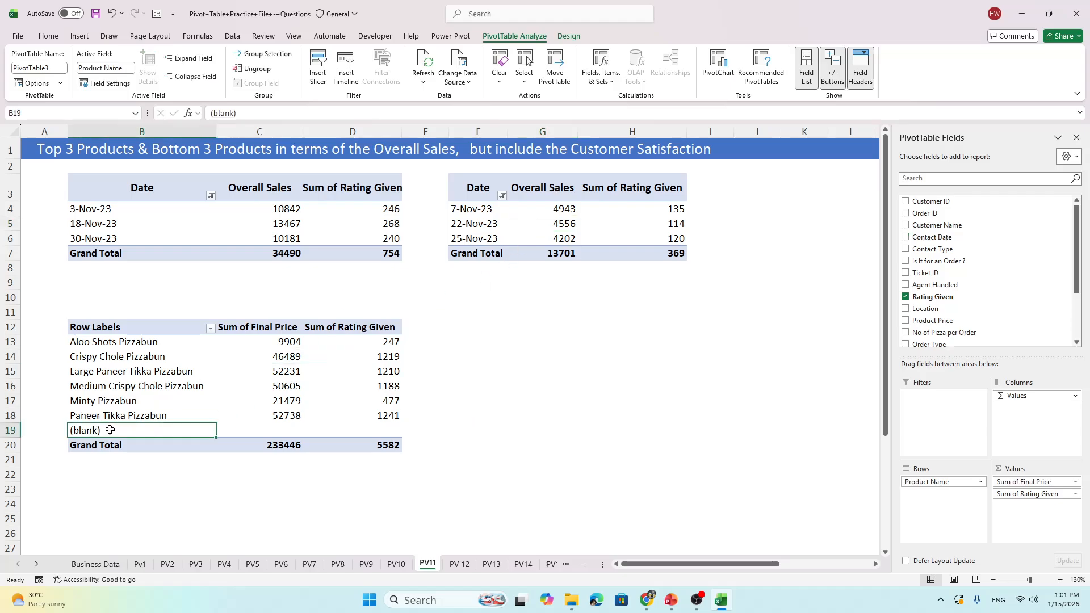
{"action": "left_click", "coordinate": [123, 391]}
{"action": "left_click", "coordinate": [152, 382]}
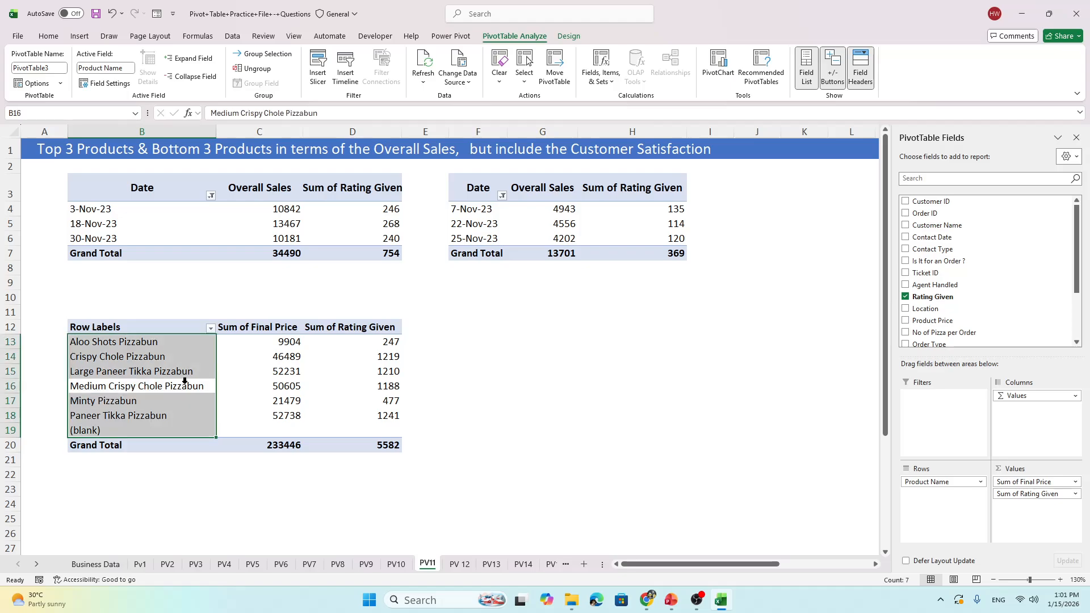
{"action": "key", "text": "Return"}
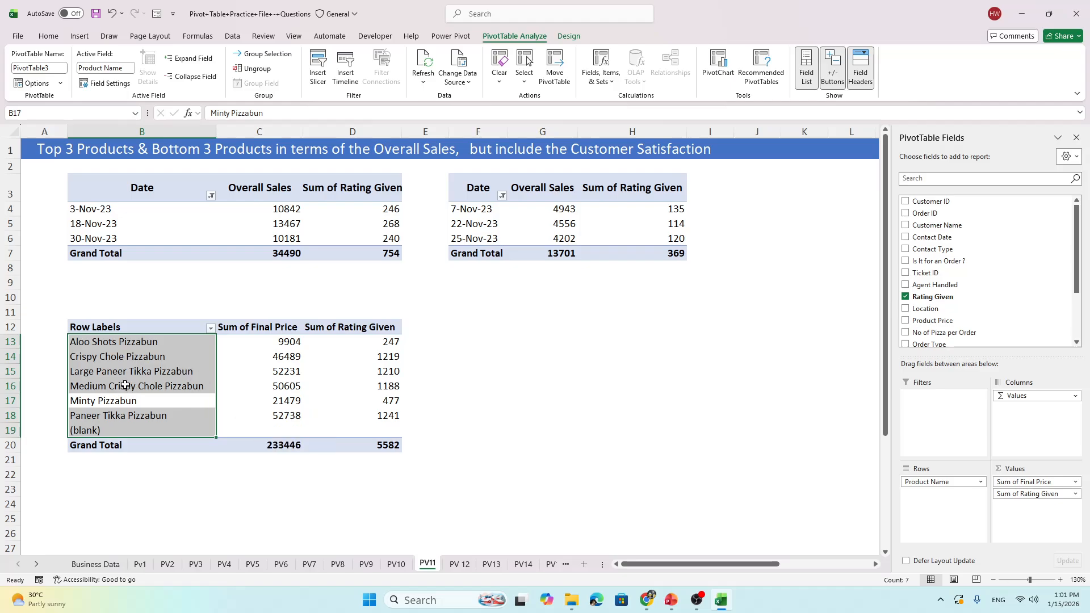
{"action": "key", "text": "shift+Return"}
Inspect the Business Data sheet down to the empty rows below the last record in the source columns
{"action": "left_click", "coordinate": [114, 564]}
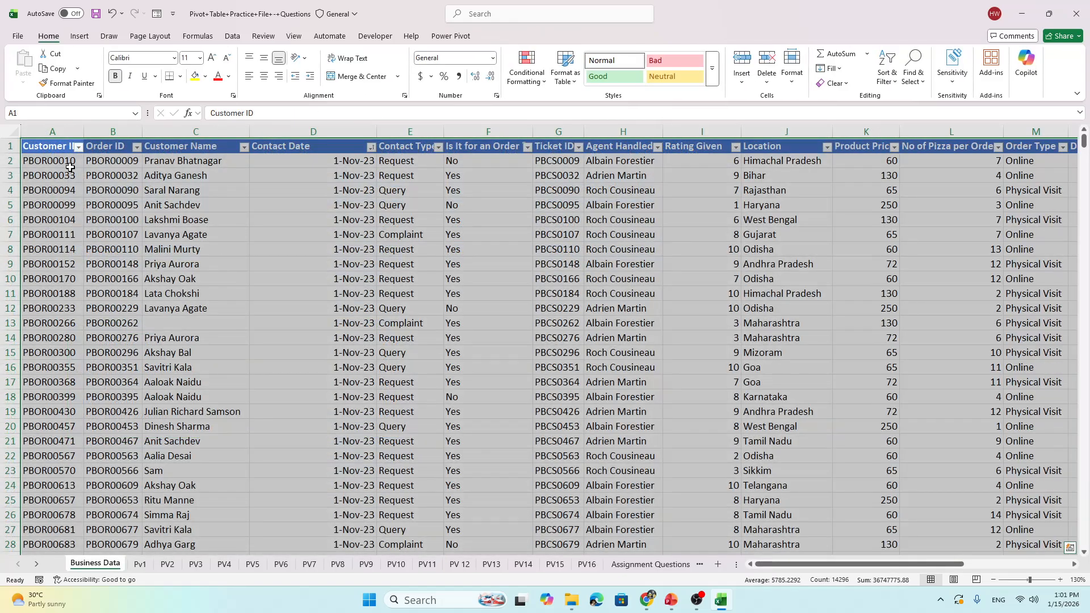
{"action": "scroll", "coordinate": [60, 167], "scroll_direction": "down", "scroll_amount": 5}
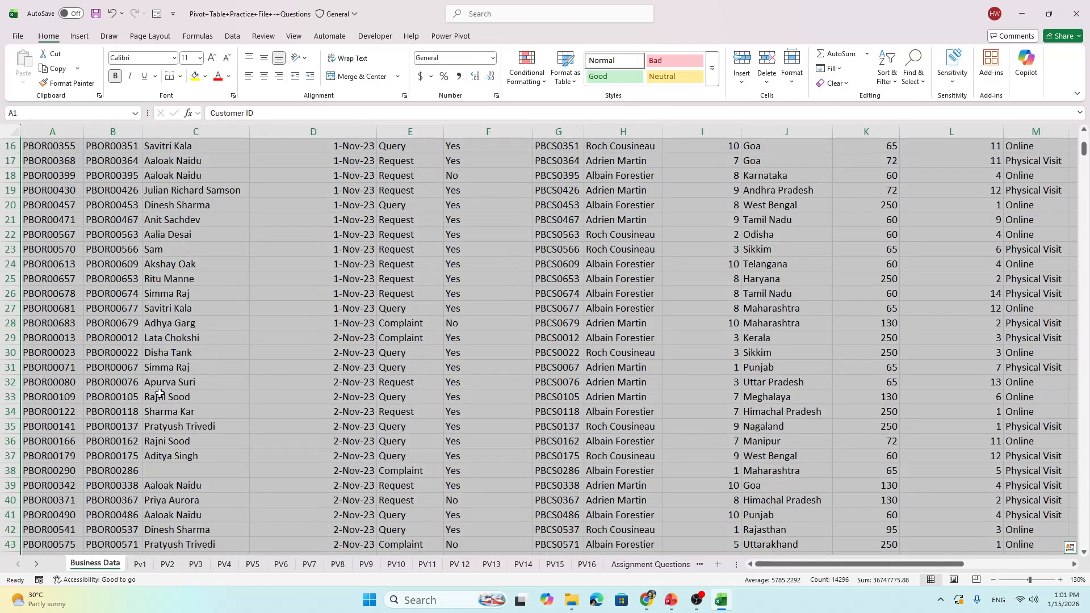
{"action": "left_click", "coordinate": [56, 382]}
{"action": "key", "text": "ctrl+shift+Down"}
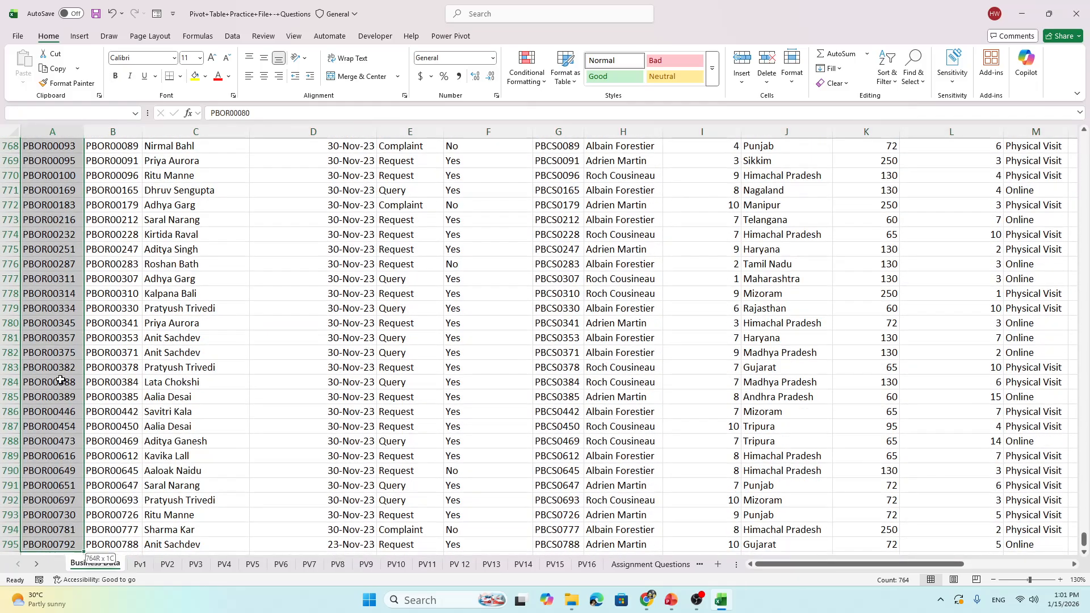
{"action": "scroll", "coordinate": [70, 364], "scroll_direction": "down", "scroll_amount": 2}
{"action": "left_click_drag", "start_coordinate": [54, 472], "coordinate": [55, 611]}
{"action": "left_click", "coordinate": [231, 366]}
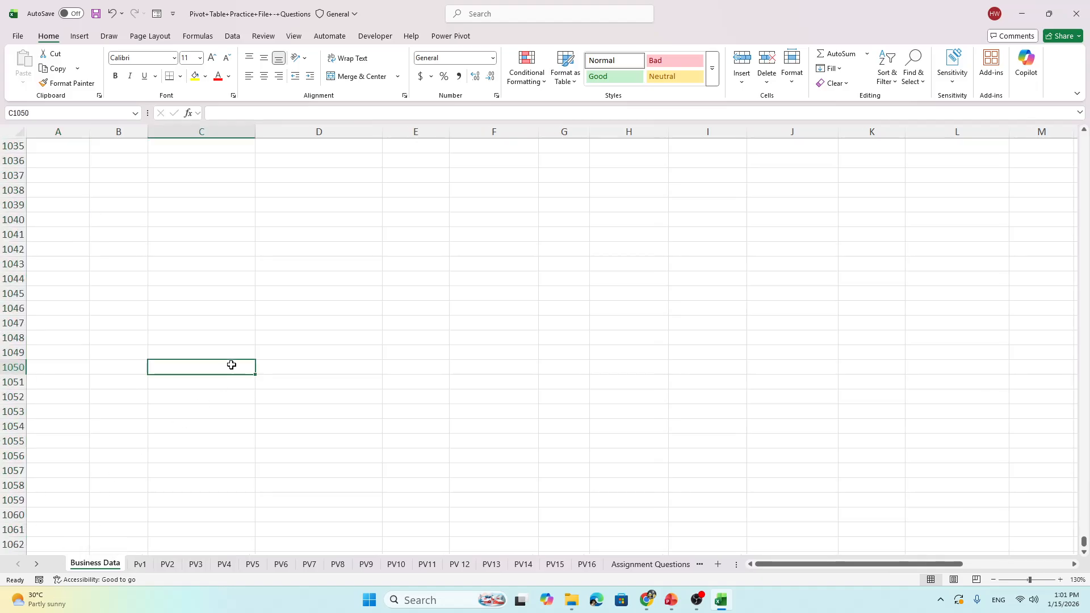
{"action": "left_click_drag", "start_coordinate": [1085, 541], "coordinate": [1082, 128]}
Return to the PV11 sheet and review the (blank) item among the product row labels
{"action": "left_click", "coordinate": [427, 565]}
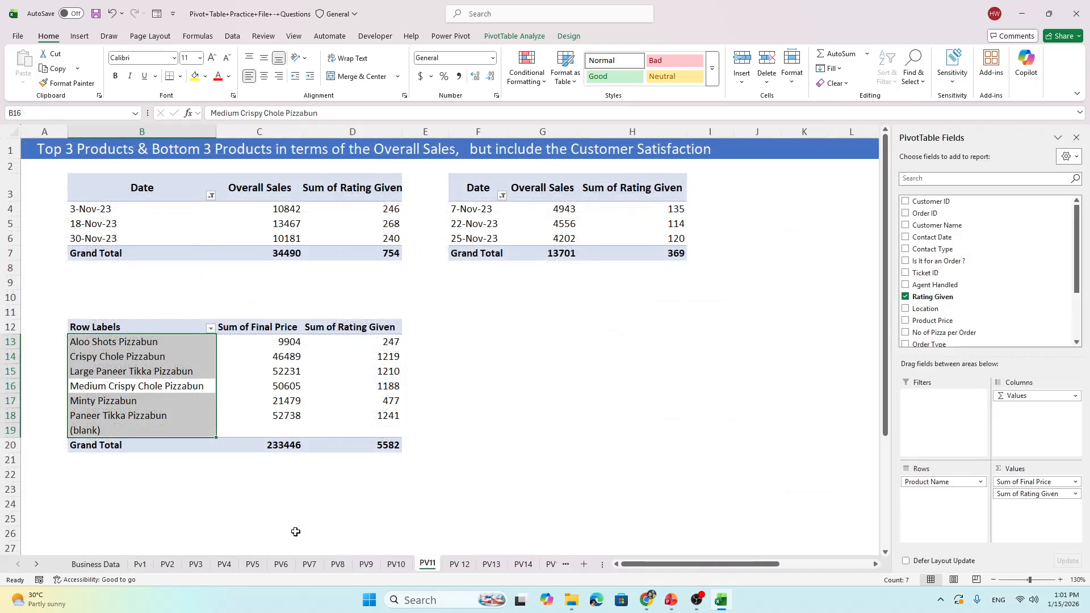
{"action": "key", "text": "Return"}
{"action": "key", "text": "Return"}
{"action": "key", "text": "Return"}
{"action": "left_click", "coordinate": [170, 430]}
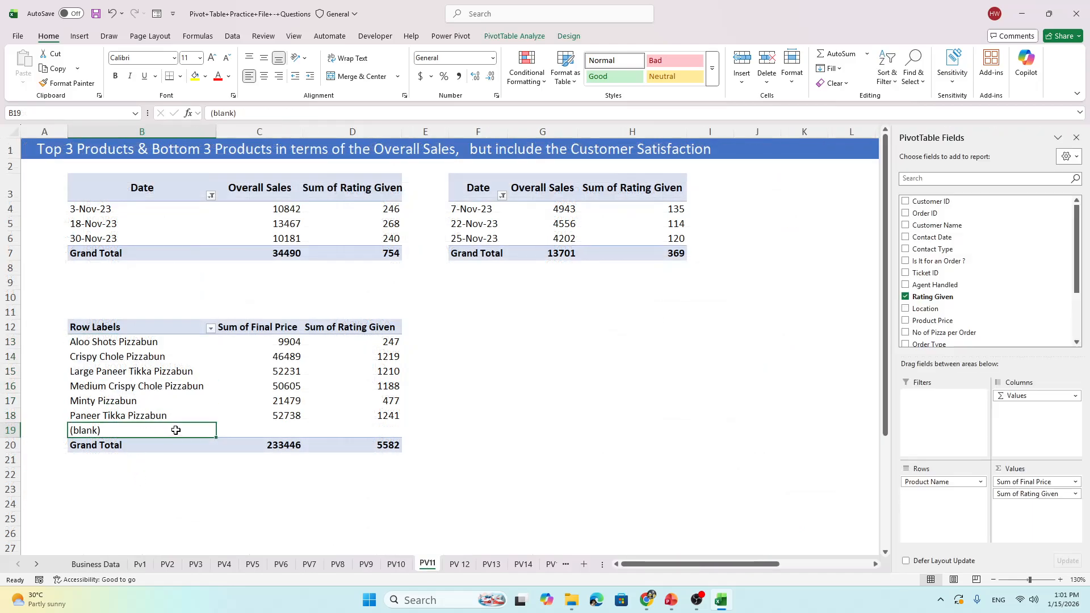
{"action": "left_click", "coordinate": [160, 404]}
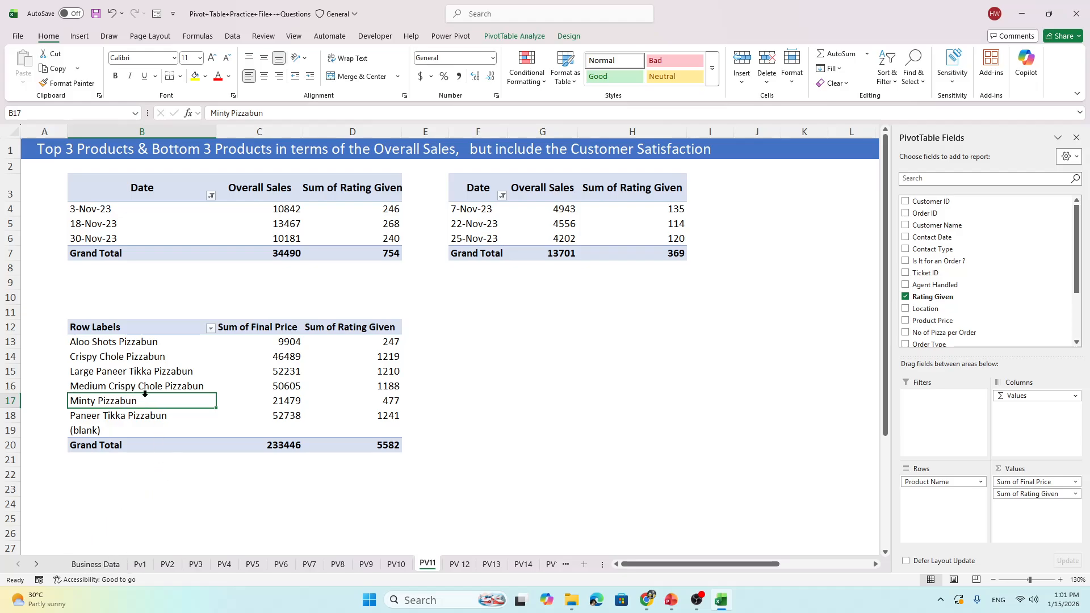
Format the whole data range on the Business Data sheet as a table with headers, using Light Blue, Table Style Light 2
{"action": "left_click", "coordinate": [109, 568]}
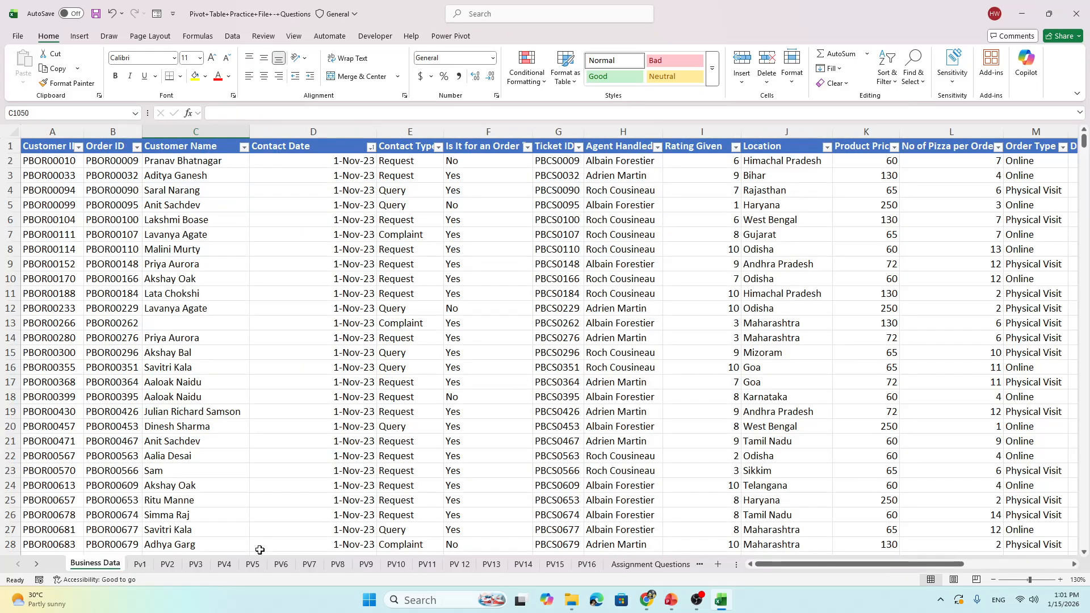
{"action": "left_click", "coordinate": [95, 370]}
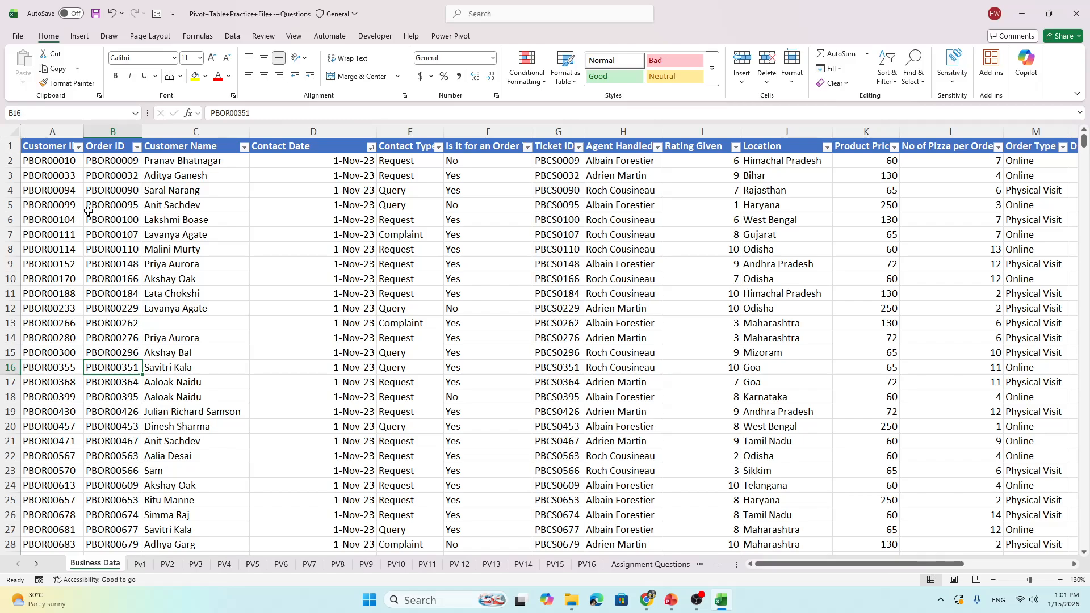
{"action": "left_click", "coordinate": [55, 224]}
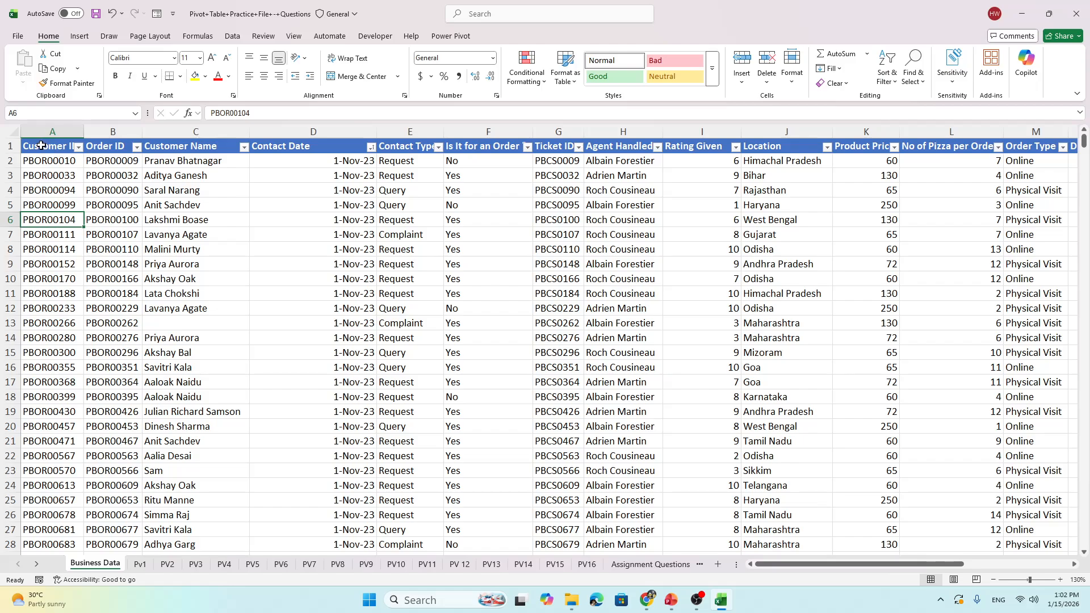
{"action": "key", "text": "ctrl+a"}
{"action": "scroll", "coordinate": [95, 195], "scroll_direction": "right", "scroll_amount": 3}
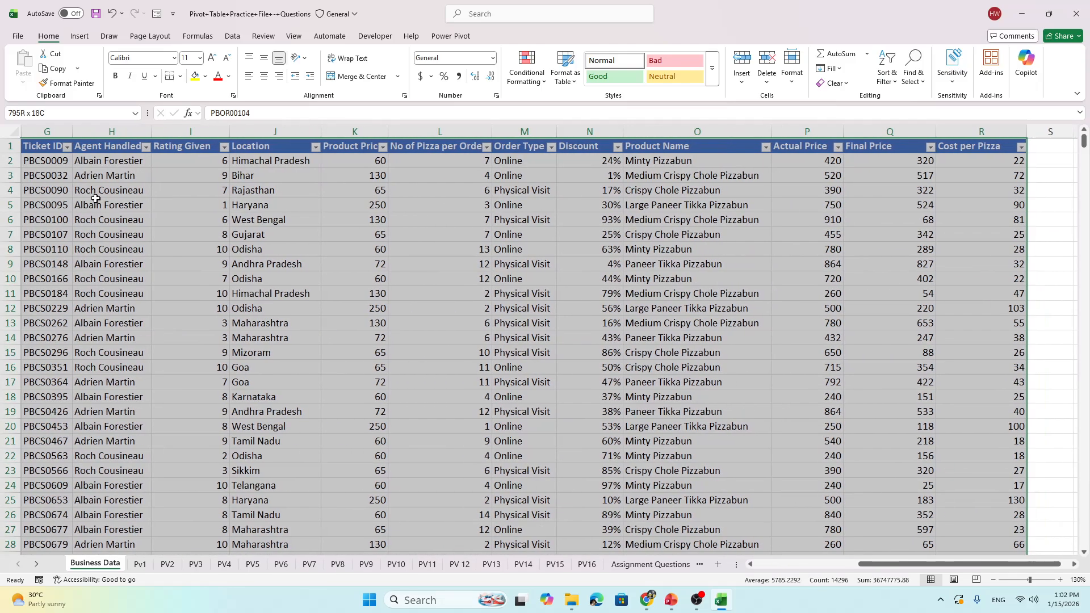
{"action": "scroll", "coordinate": [960, 564], "scroll_direction": "left", "scroll_amount": 3}
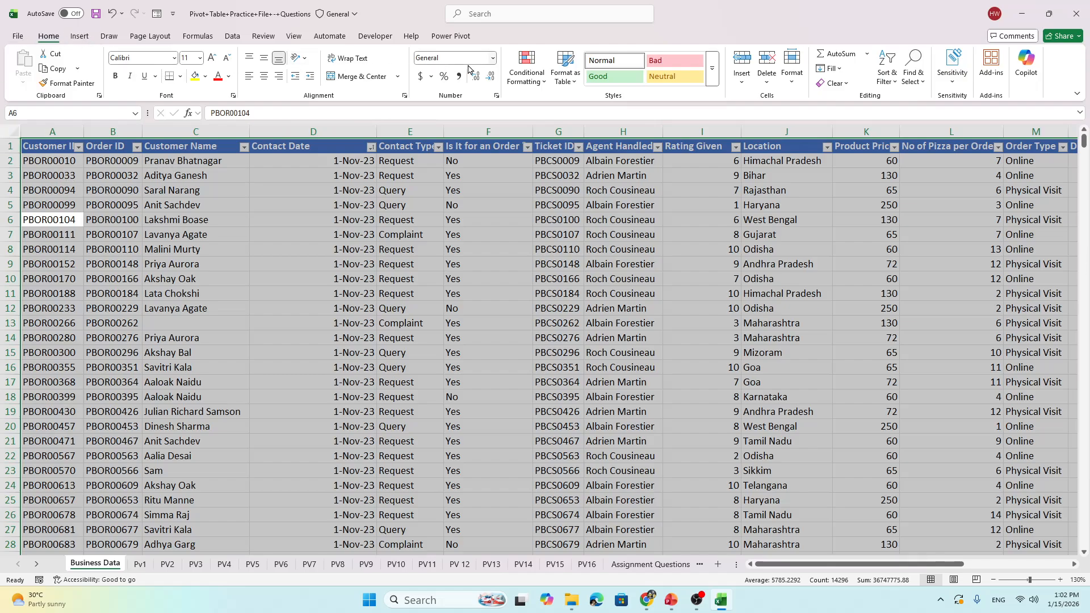
{"action": "left_click", "coordinate": [573, 86]}
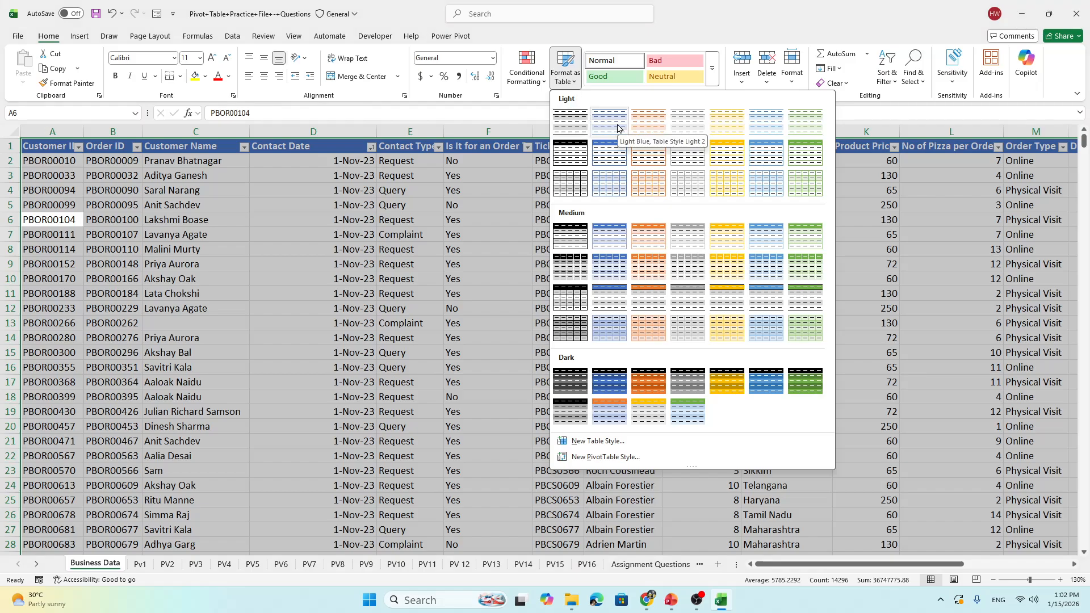
{"action": "left_click", "coordinate": [618, 127]}
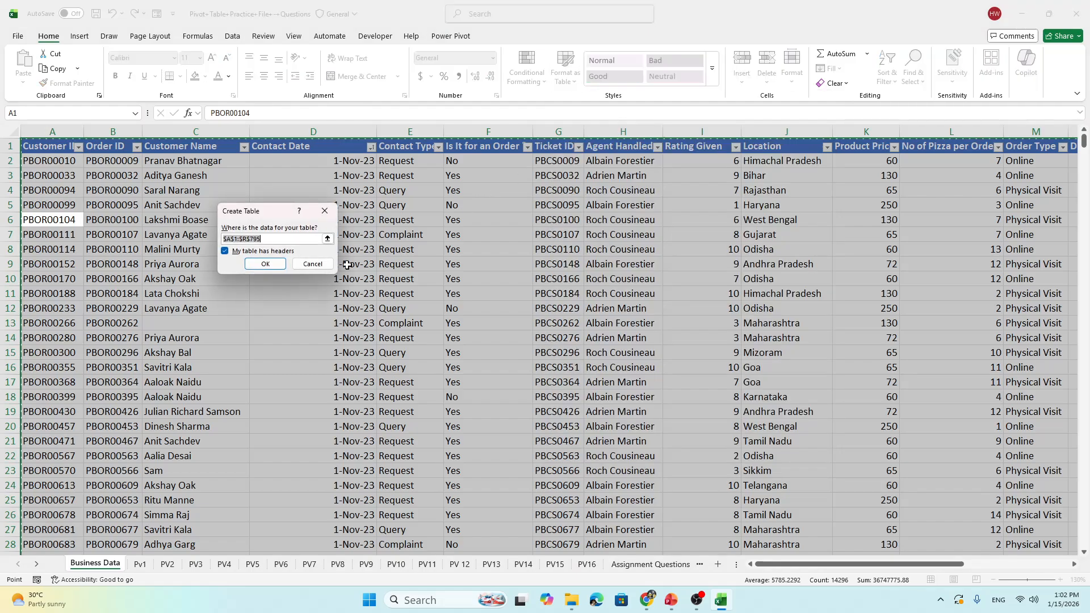
{"action": "left_click", "coordinate": [272, 266]}
Examine the formatted Business Data table from the header row down to the empty rows below its last record
{"action": "left_click", "coordinate": [102, 235]}
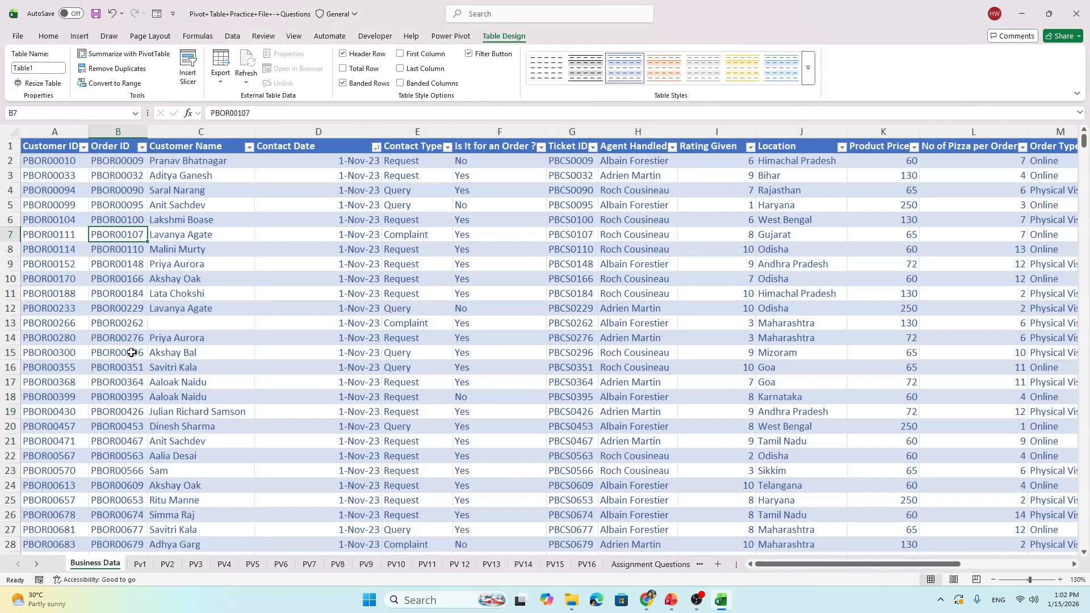
{"action": "left_click", "coordinate": [130, 281]}
{"action": "left_click", "coordinate": [129, 220]}
{"action": "left_click", "coordinate": [128, 264]}
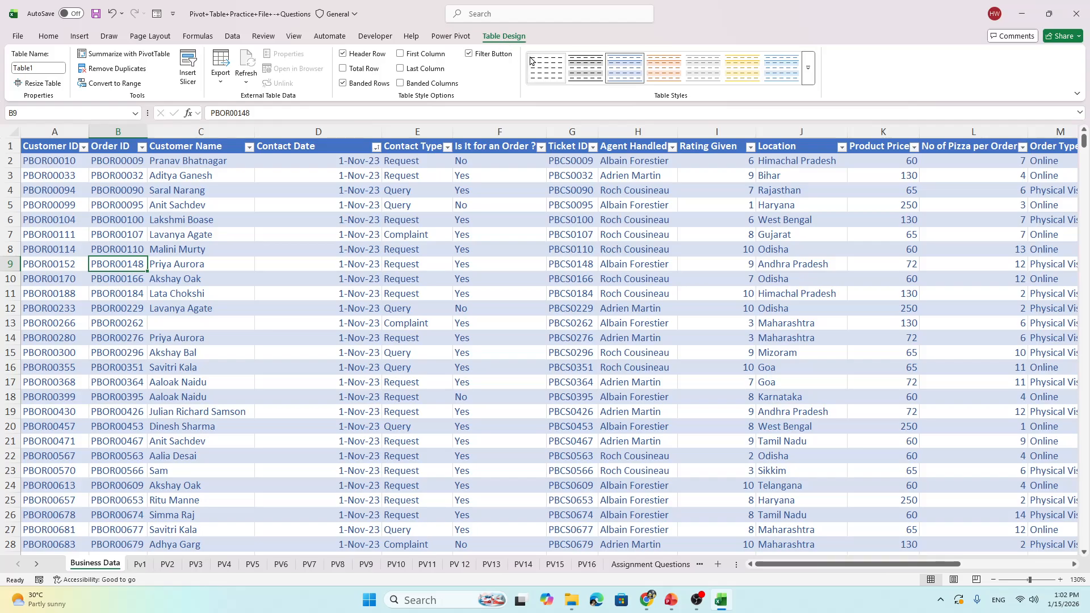
{"action": "left_click", "coordinate": [70, 324]}
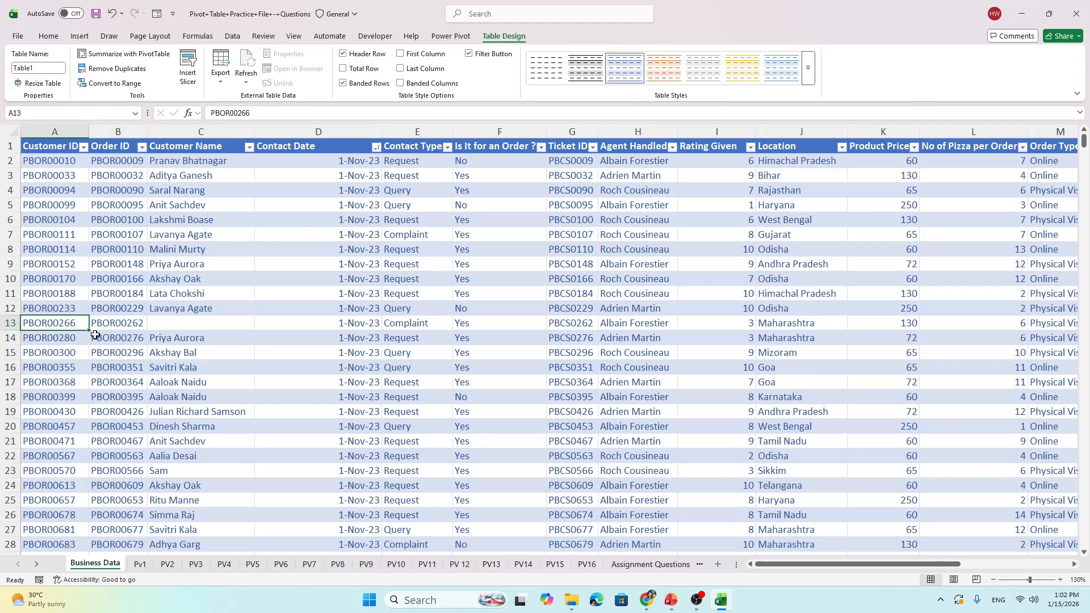
{"action": "key", "text": "ctrl+shift+Down"}
{"action": "scroll", "coordinate": [210, 343], "scroll_direction": "down", "scroll_amount": 6}
{"action": "left_click", "coordinate": [169, 441]}
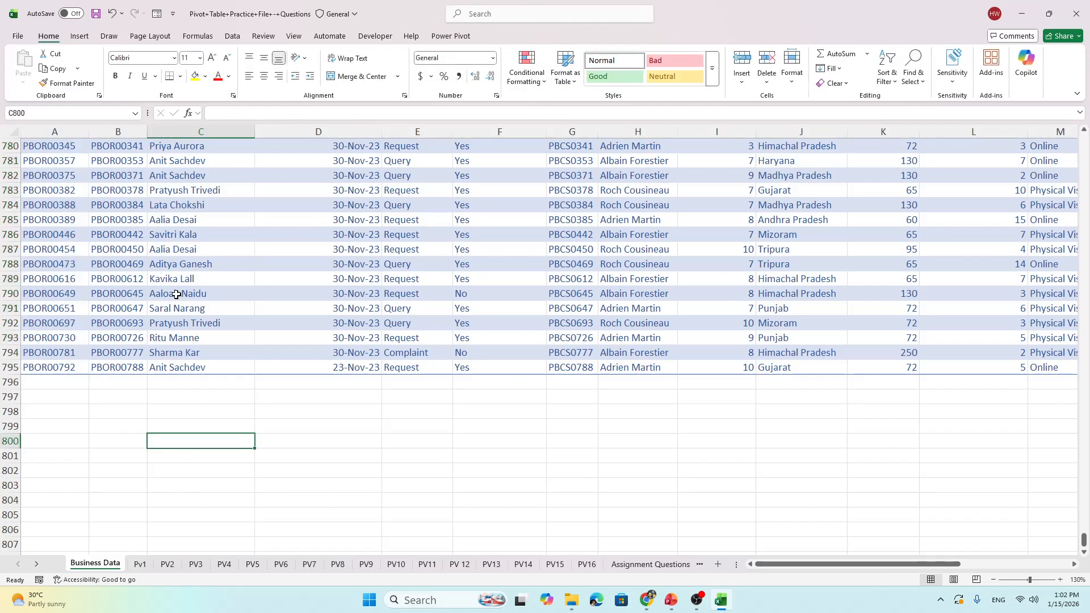
{"action": "left_click", "coordinate": [66, 276]}
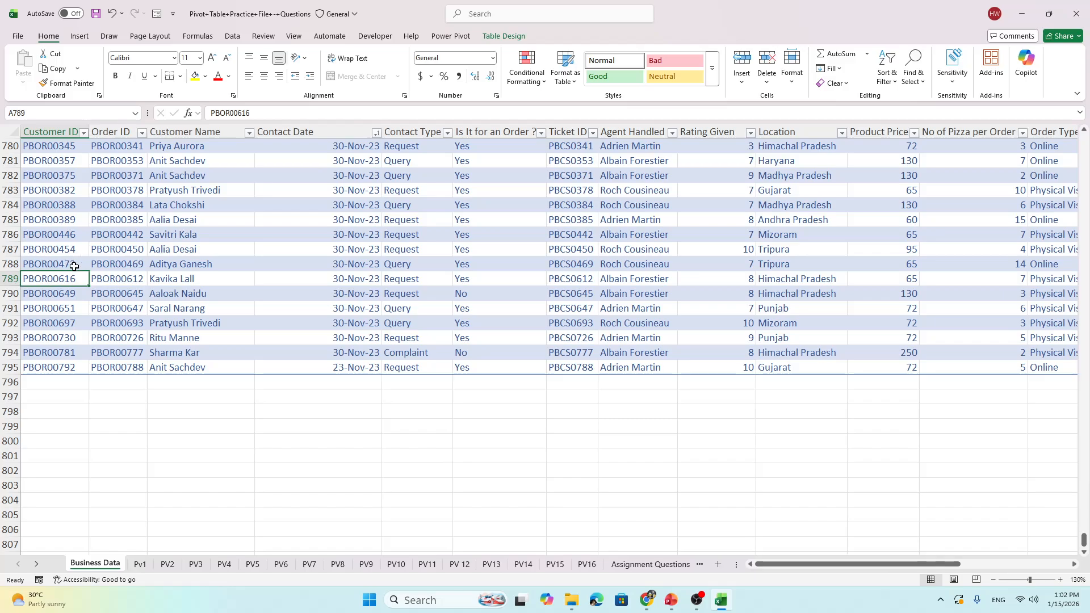
{"action": "left_click", "coordinate": [66, 266]}
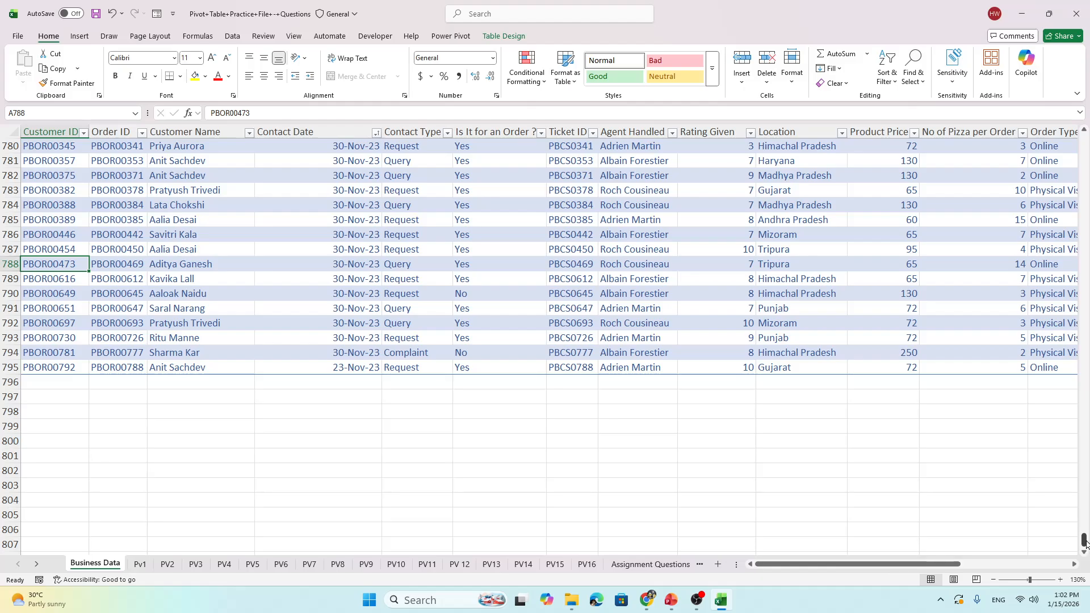
{"action": "left_click_drag", "start_coordinate": [1084, 540], "coordinate": [1034, 135]}
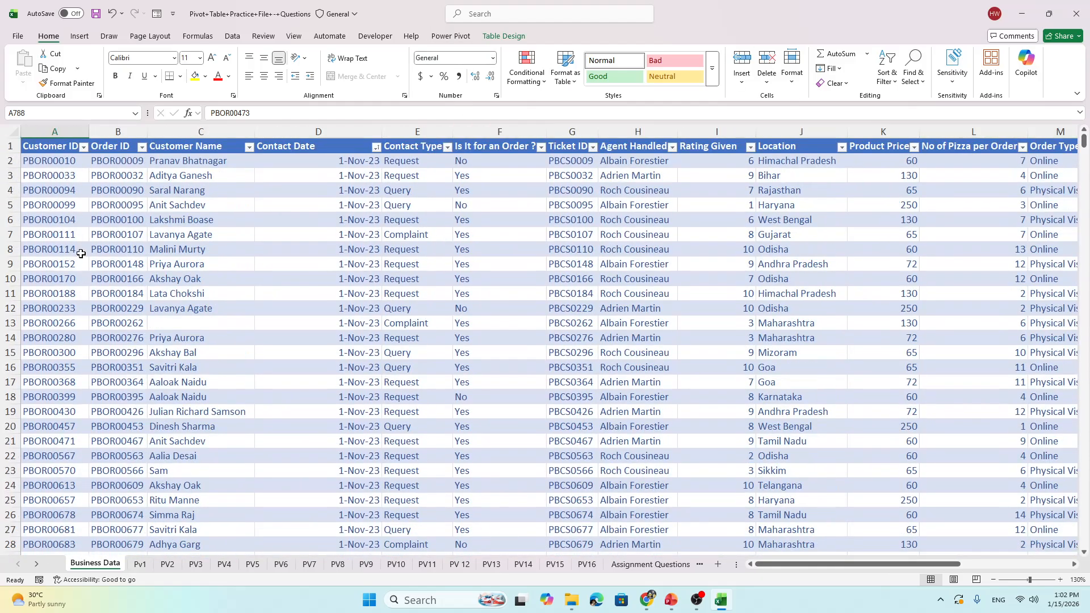
Rename the Business Data table as BusinessData_Nov
{"action": "left_click", "coordinate": [131, 250]}
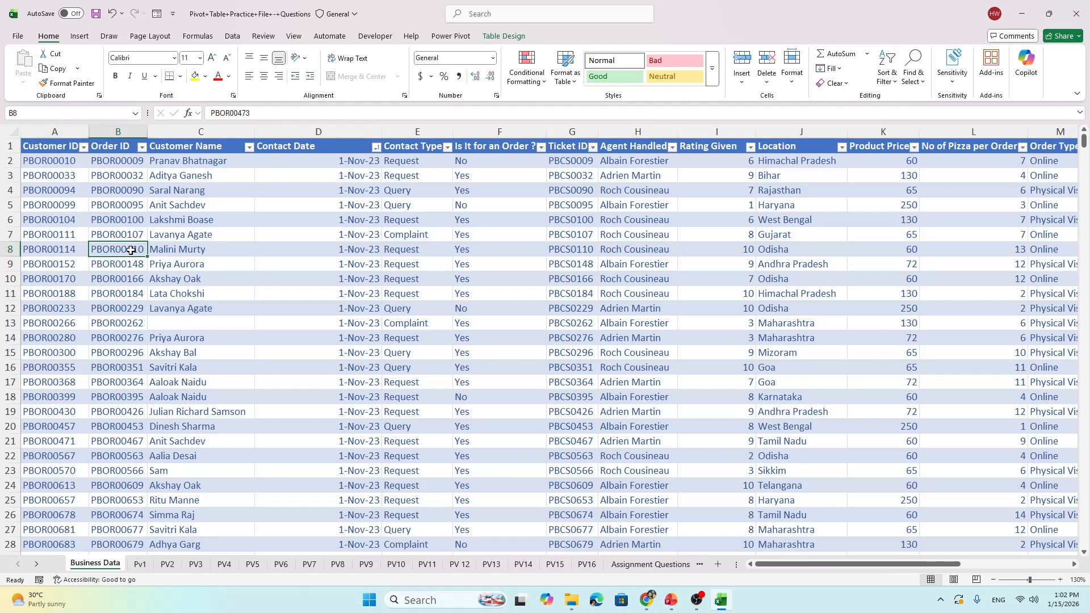
{"action": "left_click", "coordinate": [503, 38]}
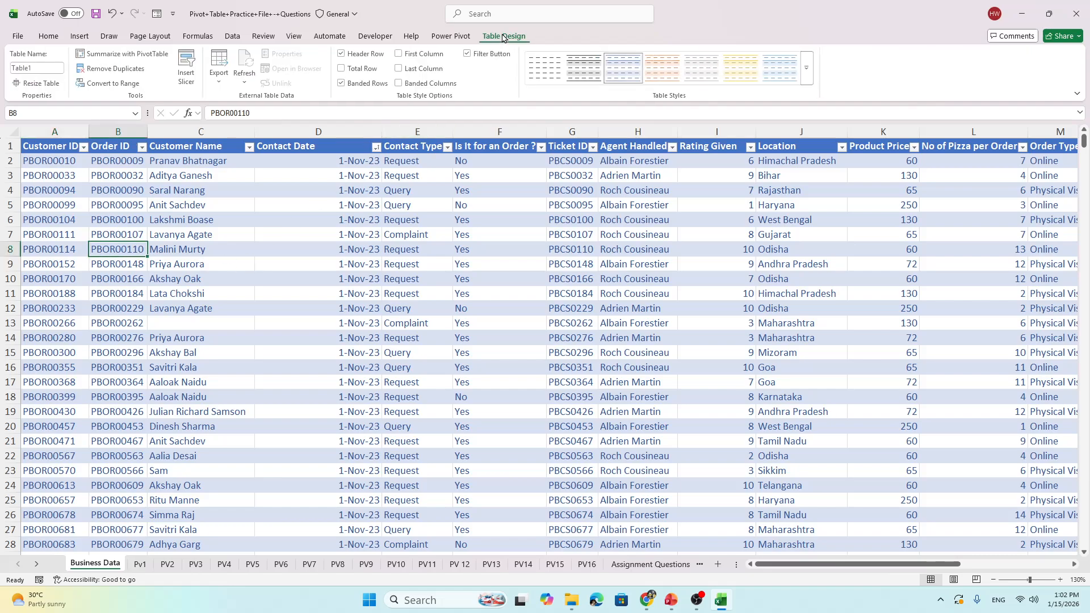
{"action": "left_click", "coordinate": [37, 66]}
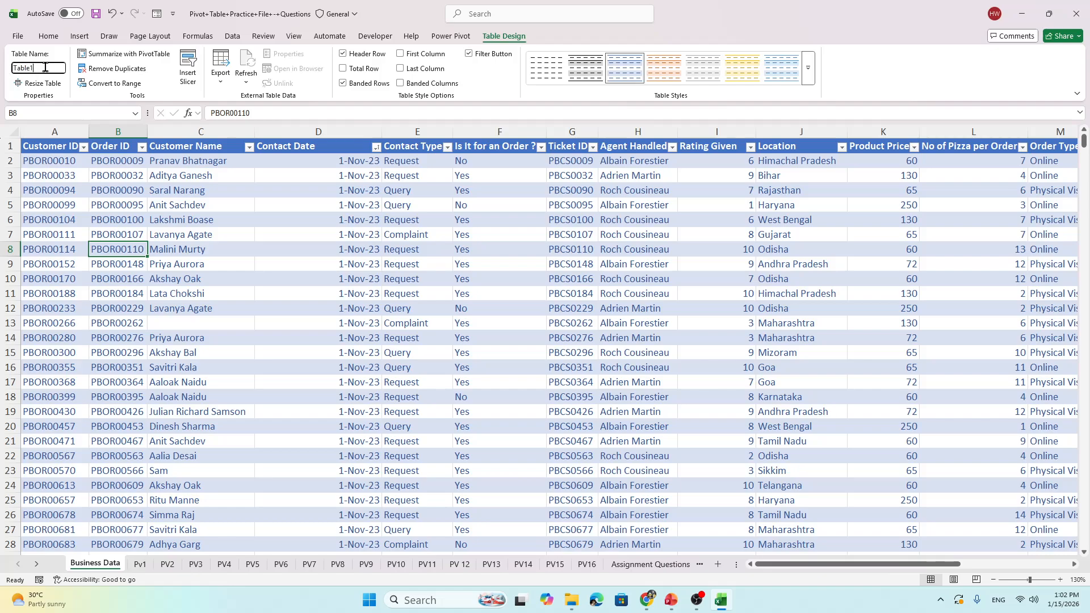
{"action": "left_click_drag", "start_coordinate": [45, 67], "coordinate": [0, 90]}
{"action": "type", "text": "Bu"}
{"action": "type", "text": "sinessData_Nov"}
{"action": "key", "text": "Return"}
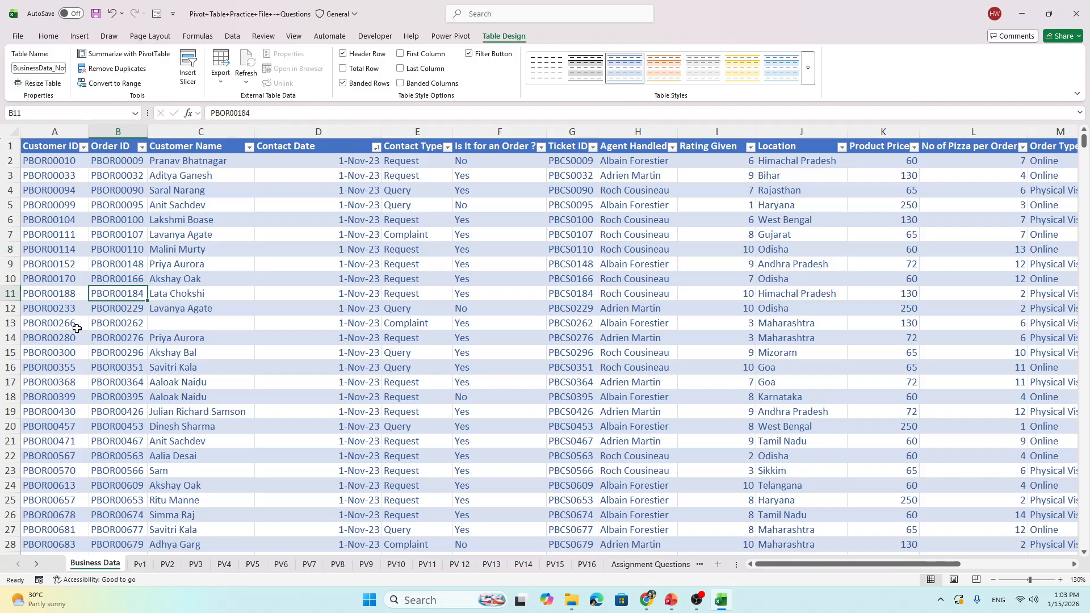
Review the renamed table down to its last record and check the lesson topics in the PowerPoint slide show
{"action": "left_click", "coordinate": [122, 382]}
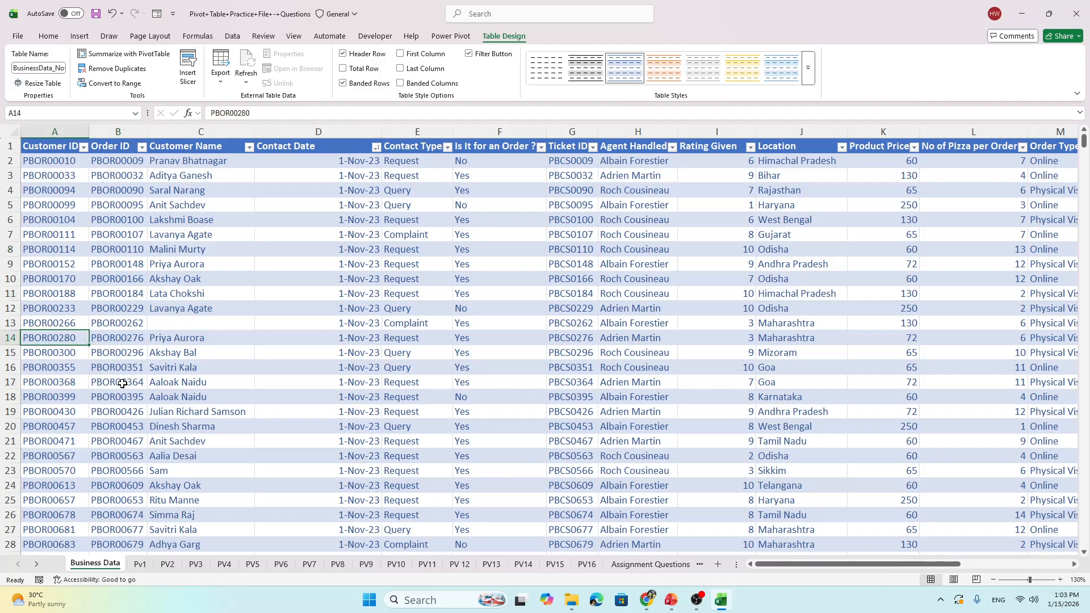
{"action": "left_click", "coordinate": [118, 307]}
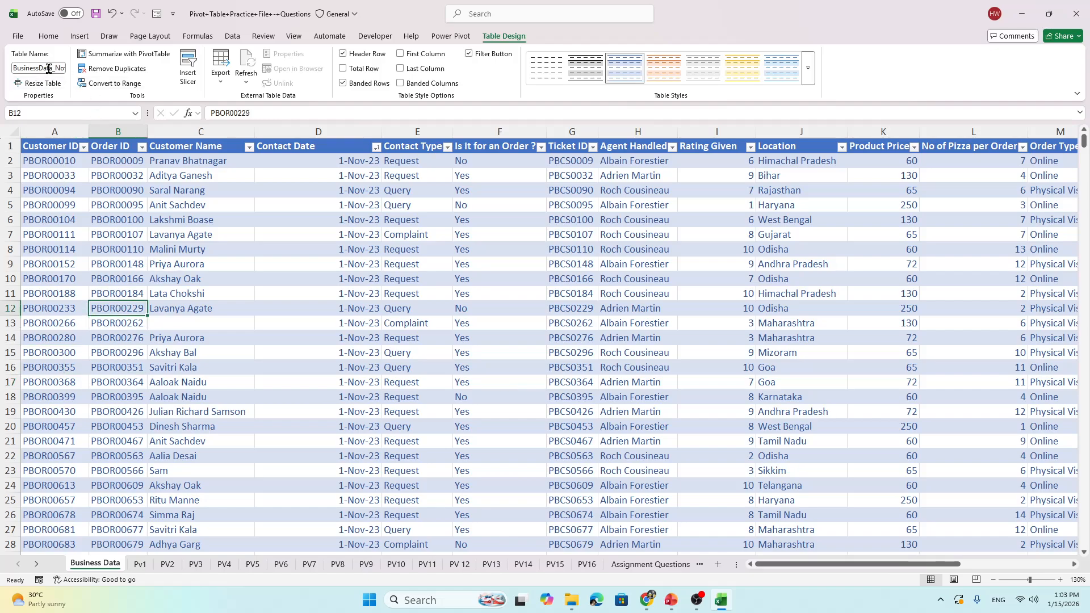
{"action": "scroll", "coordinate": [85, 456], "scroll_direction": "down", "scroll_amount": 4}
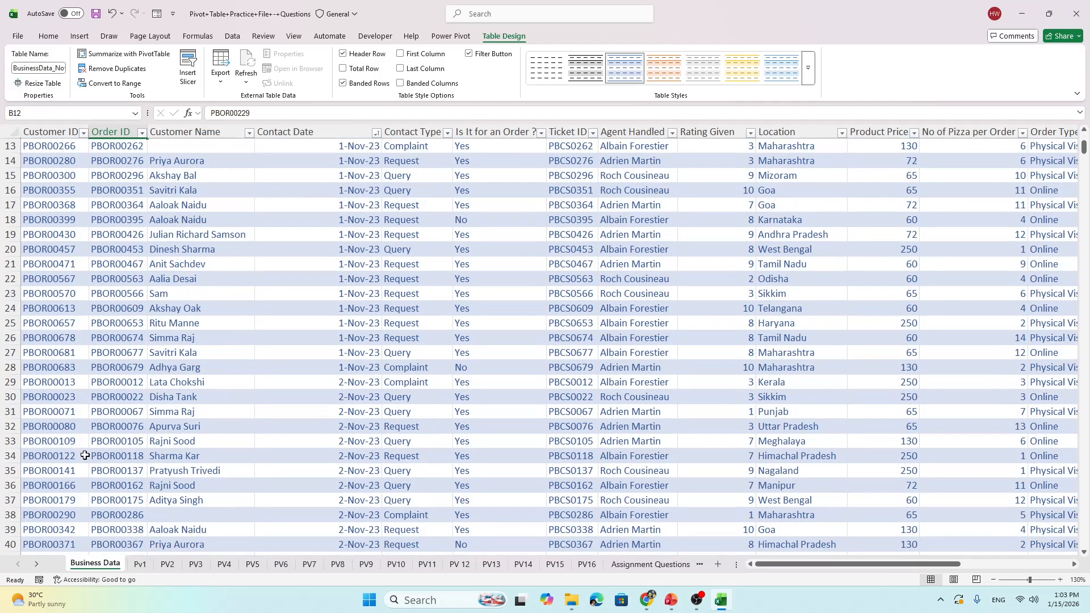
{"action": "left_click", "coordinate": [56, 470]}
{"action": "key", "text": "ctrl+shift+Down"}
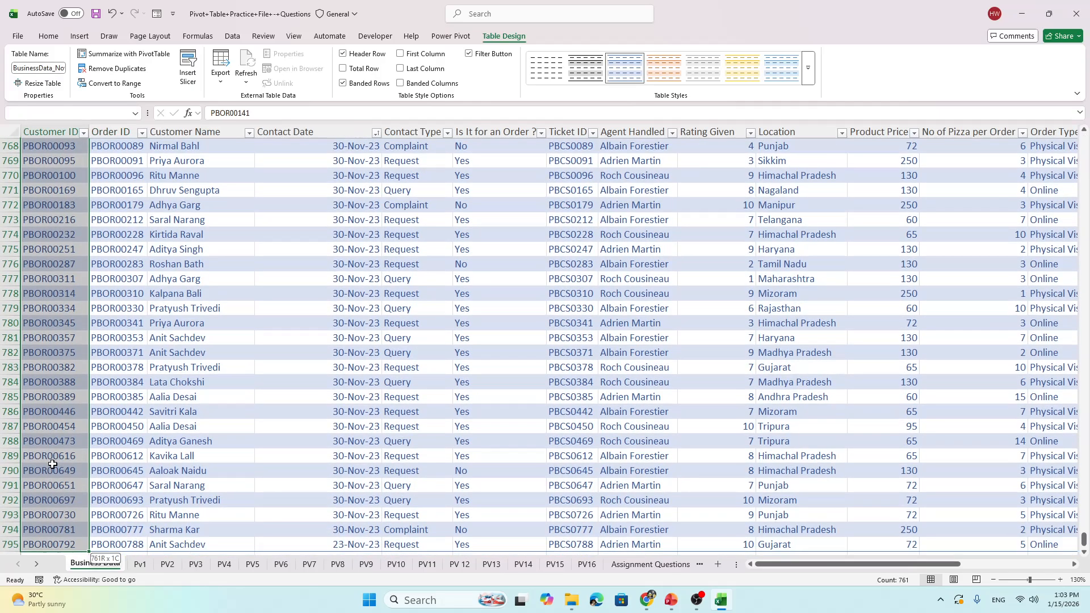
{"action": "key", "text": "alt+Tab"}
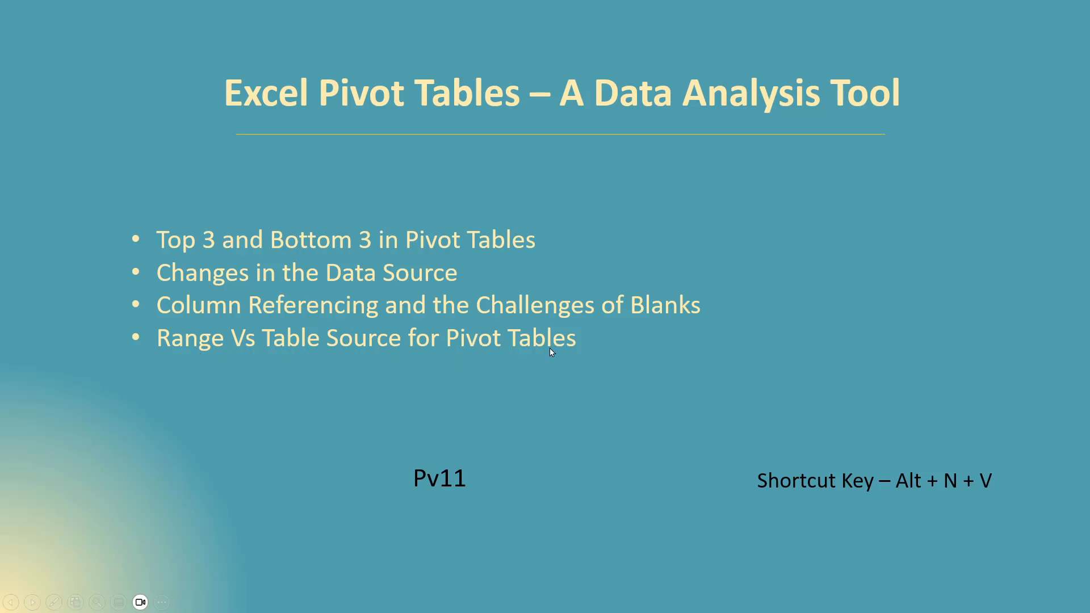
{"action": "key", "text": "alt+Tab"}
Enter the next customer ID in cell A796, directly below the table's last record
{"action": "scroll", "coordinate": [155, 421], "scroll_direction": "down", "scroll_amount": 4}
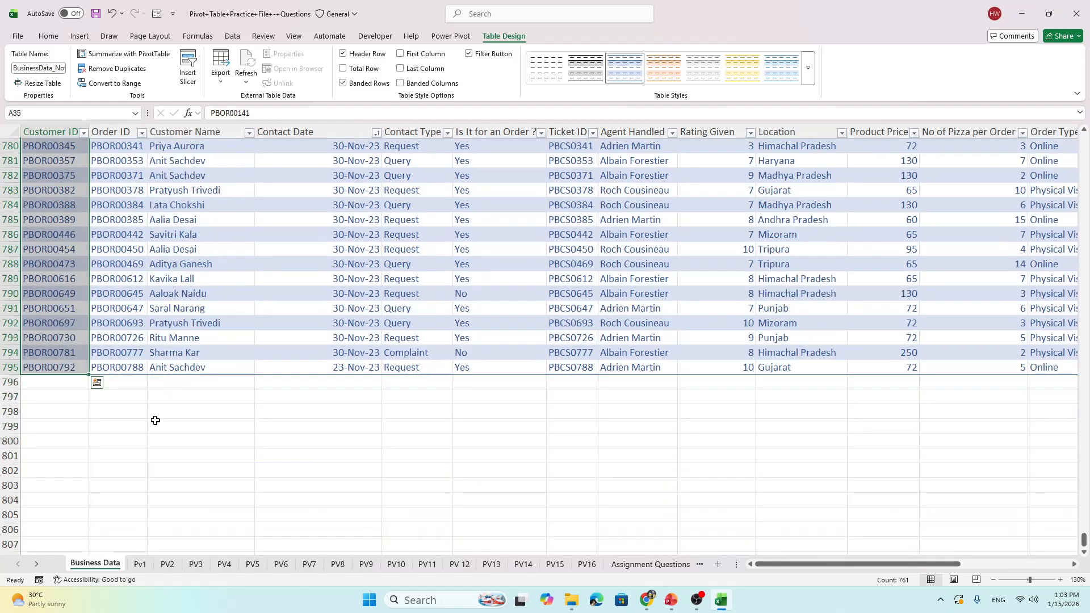
{"action": "left_click", "coordinate": [57, 385]}
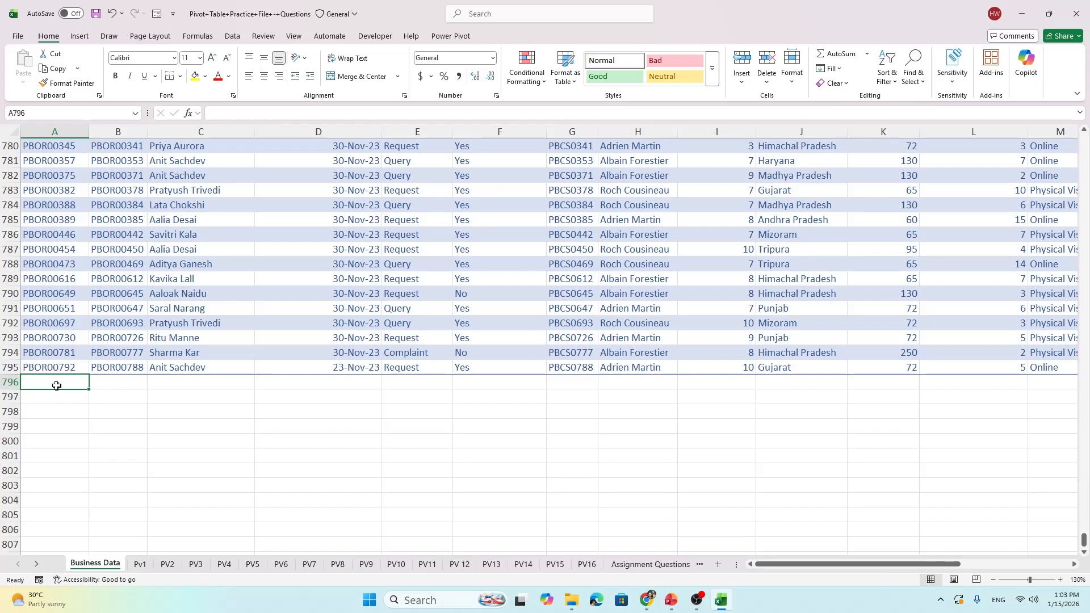
{"action": "type", "text": "PBOR00793"}
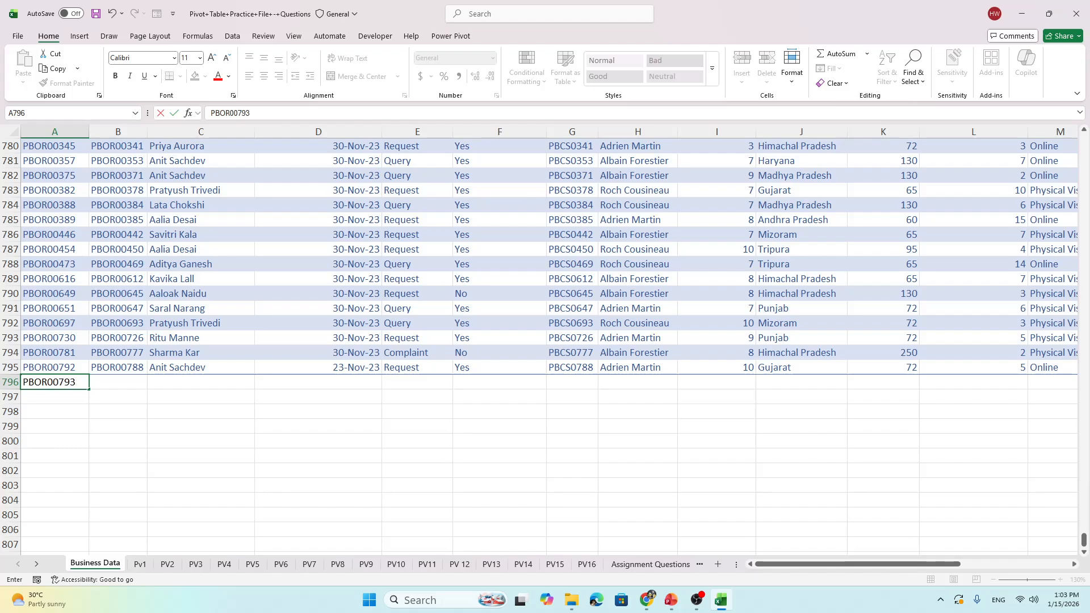
{"action": "key", "text": "Return"}
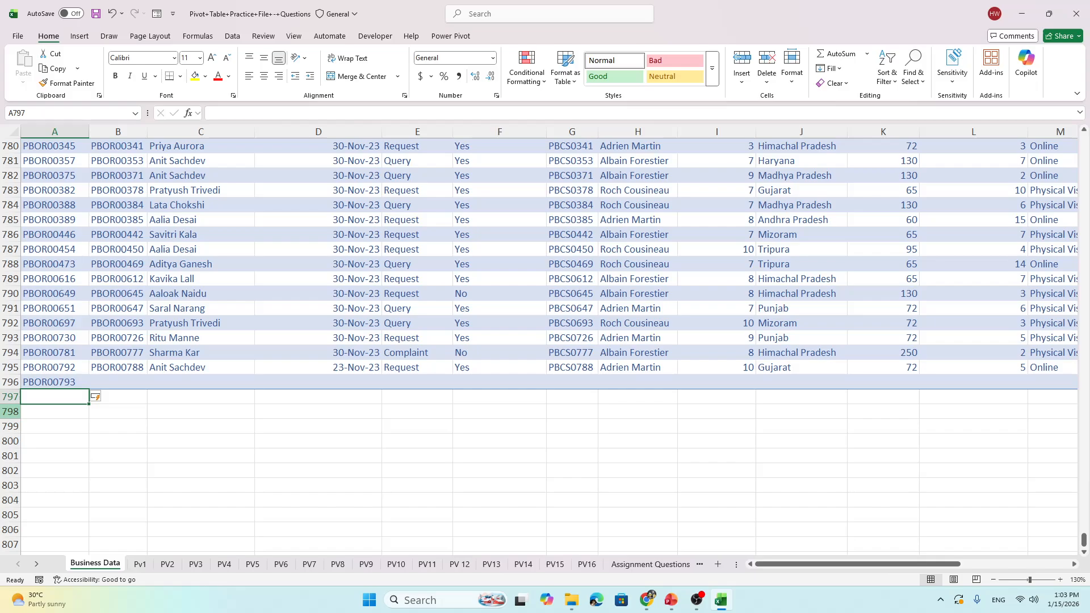
Inspect the added row 796, the extent of the table around it and the table's name
{"action": "key", "text": "alt+Tab"}
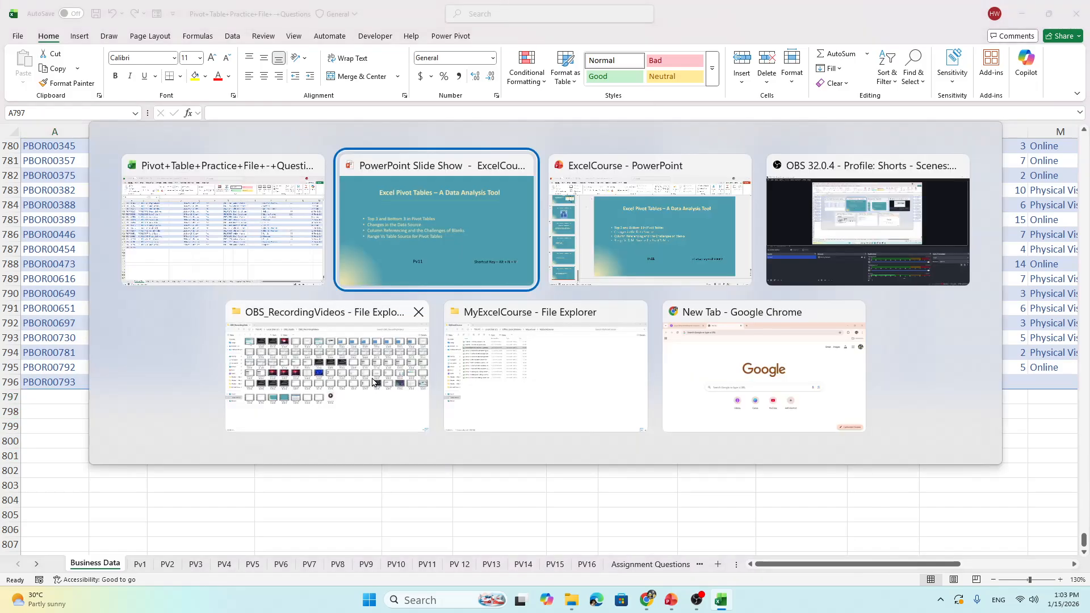
{"action": "key", "text": "alt+Tab"}
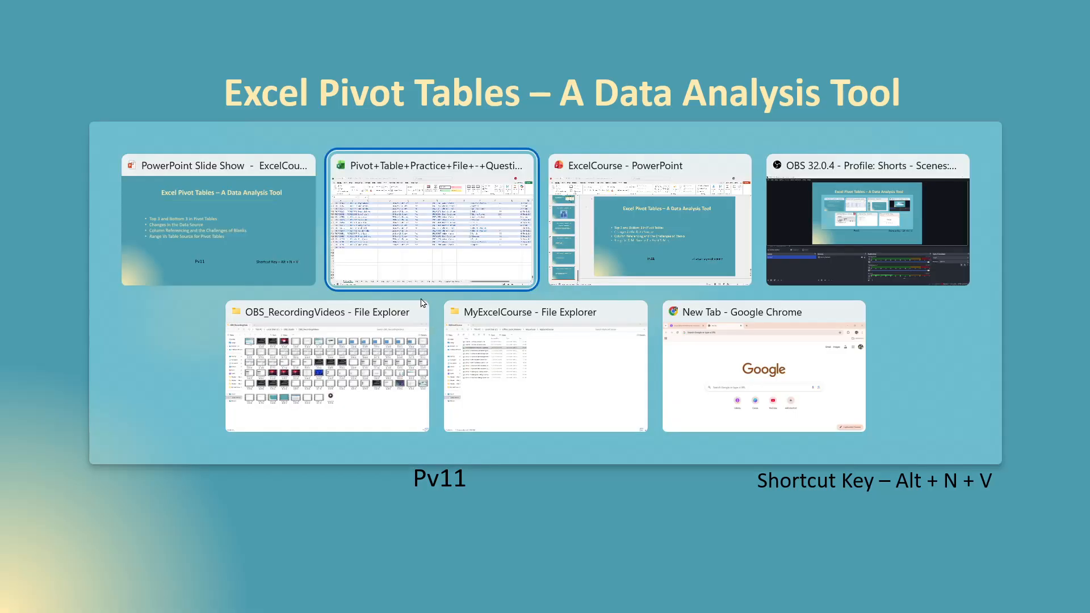
{"action": "left_click", "coordinate": [69, 384]}
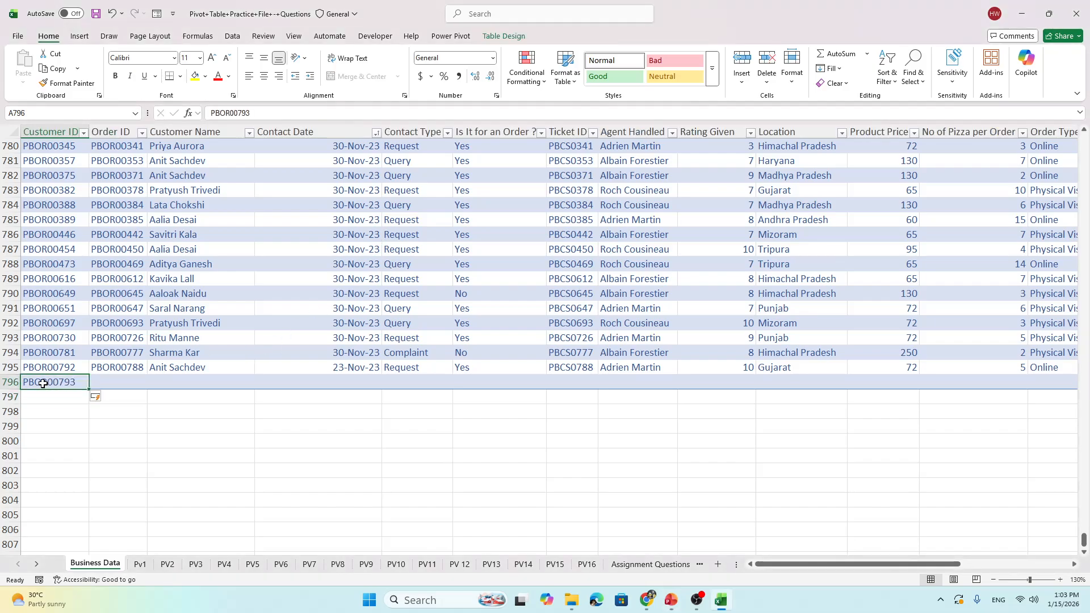
{"action": "key", "text": "shift+space"}
{"action": "left_click", "coordinate": [230, 338]}
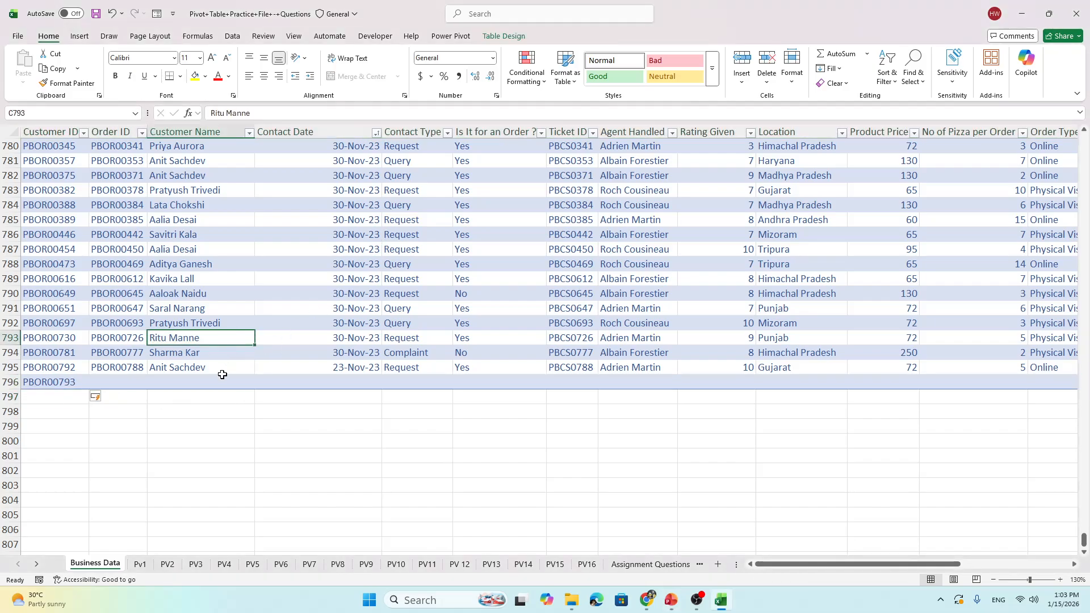
{"action": "key", "text": "ctrl+a"}
{"action": "key", "text": "ctrl+a"}
{"action": "left_click", "coordinate": [230, 379]}
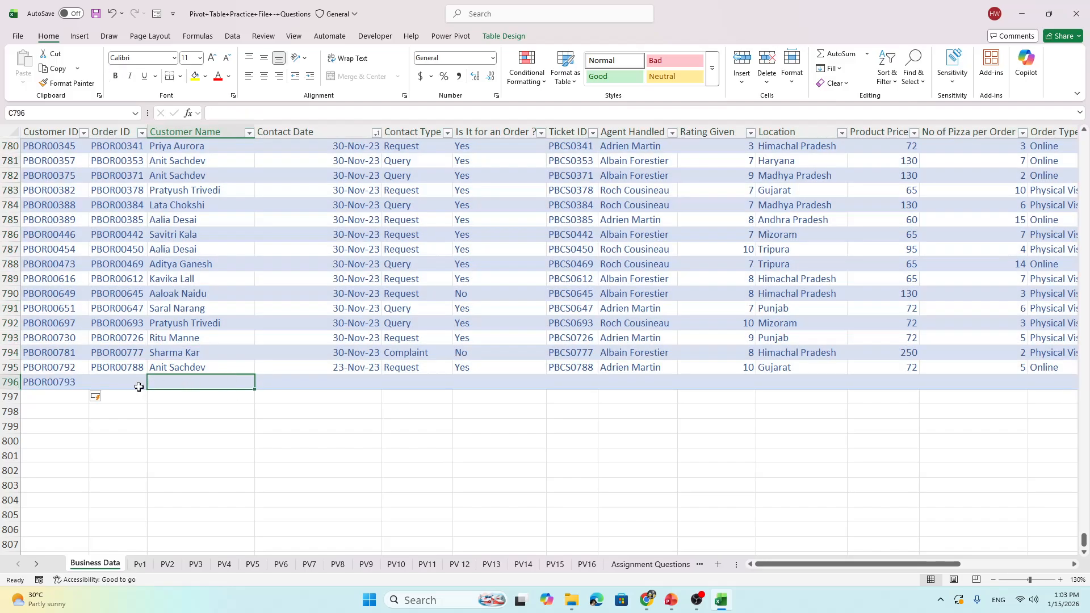
{"action": "left_click", "coordinate": [52, 383]}
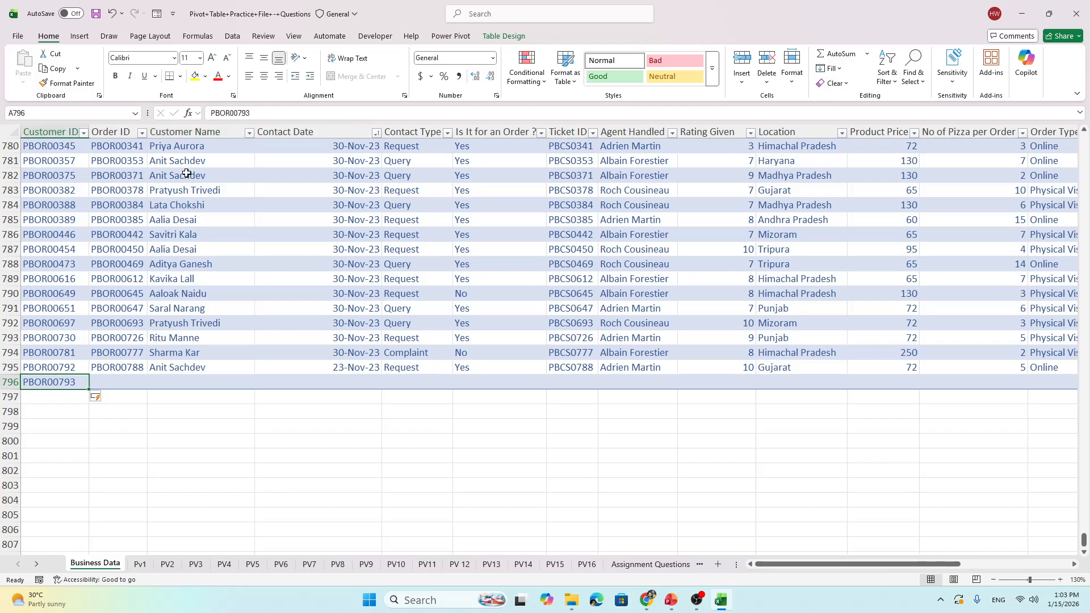
{"action": "left_click", "coordinate": [488, 37]}
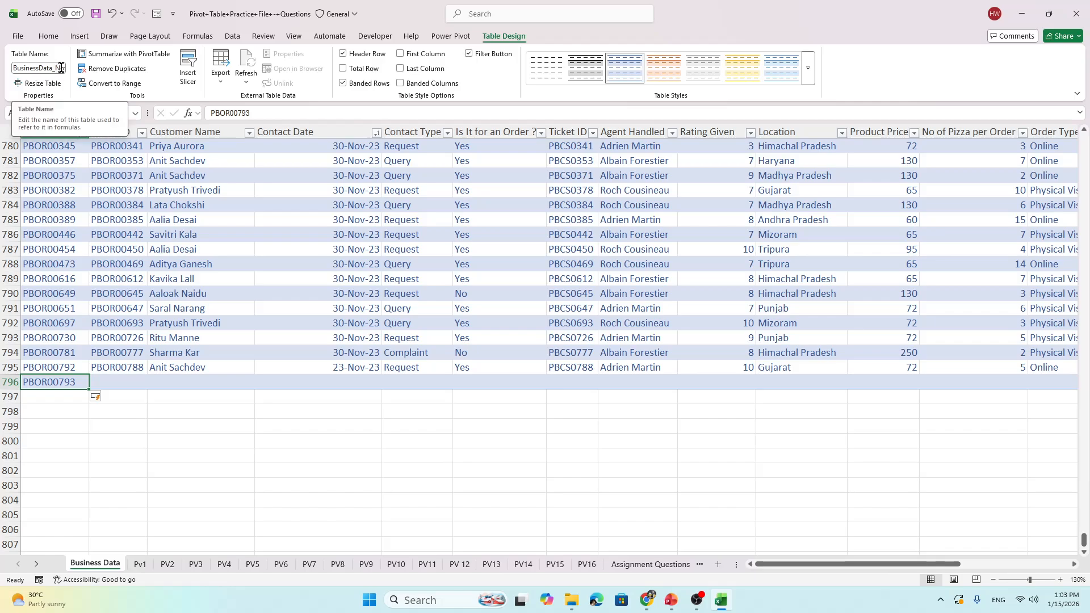
{"action": "left_click", "coordinate": [63, 424]}
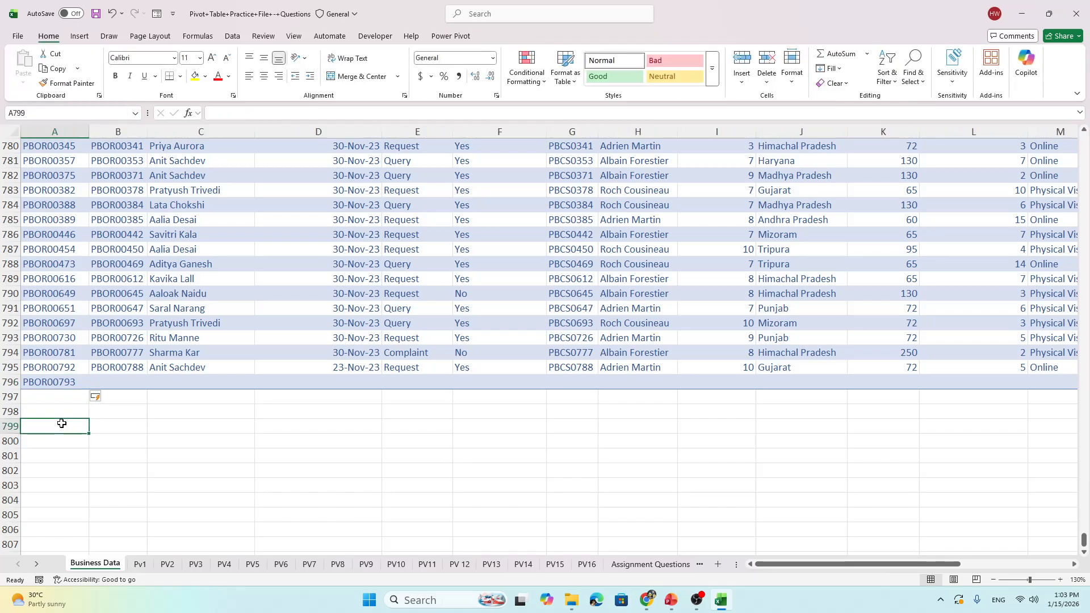
Examine the added row 796 against the records above it and follow the table across to its last column, Cost per Pizza
{"action": "left_click", "coordinate": [62, 352]}
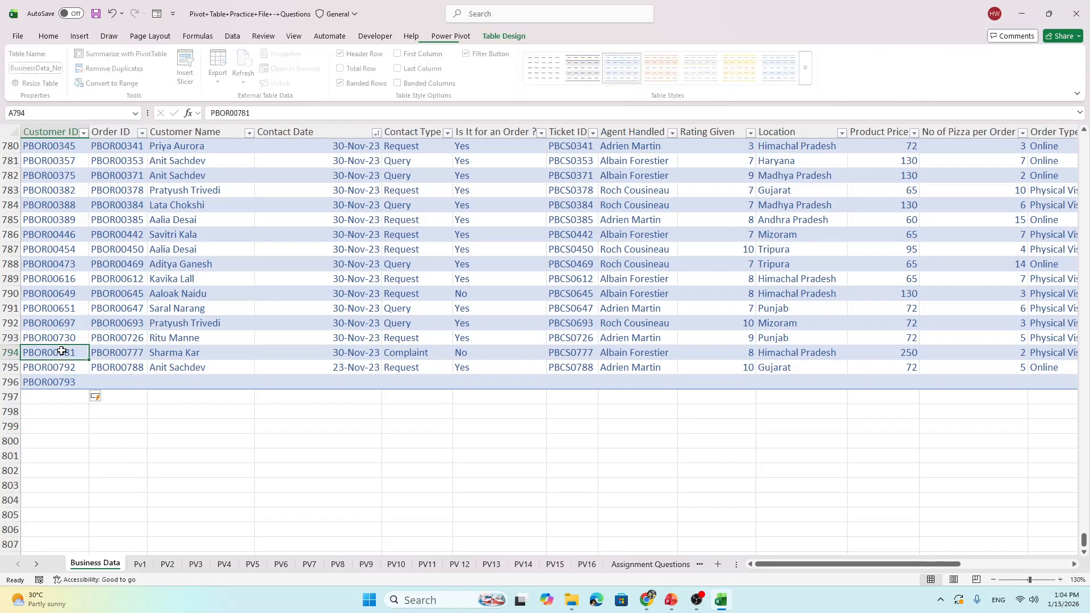
{"action": "left_click", "coordinate": [58, 382]}
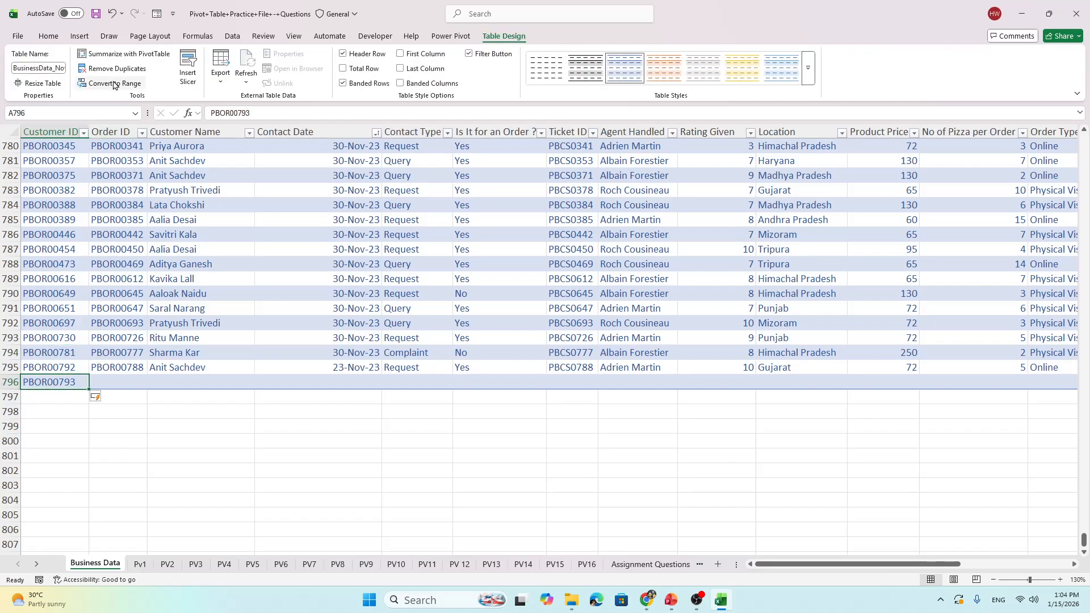
{"action": "left_click", "coordinate": [53, 220]}
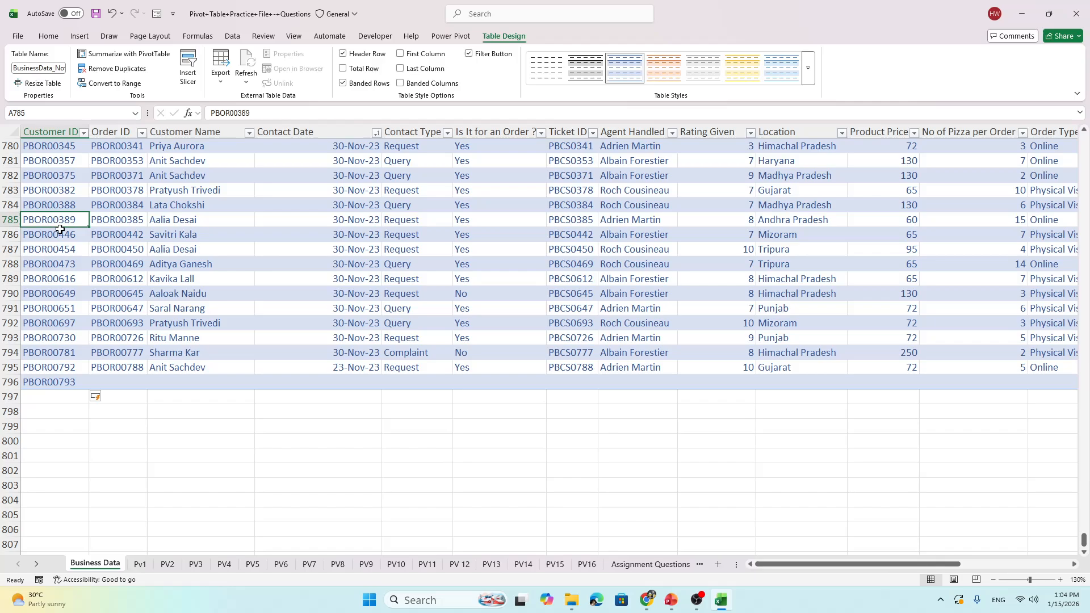
{"action": "left_click", "coordinate": [211, 205]}
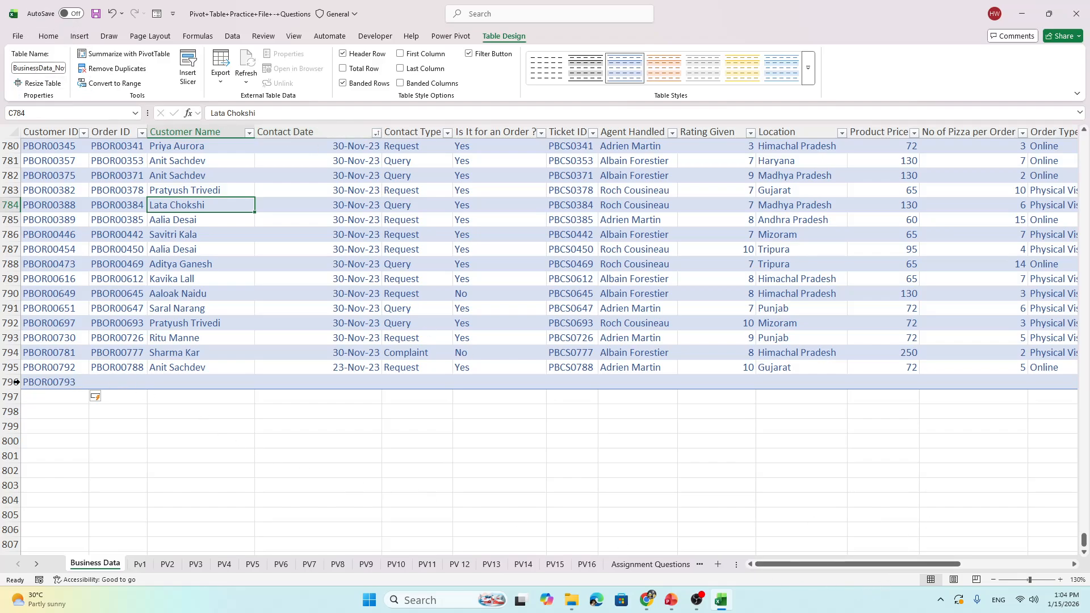
{"action": "left_click_drag", "start_coordinate": [781, 564], "coordinate": [891, 564]}
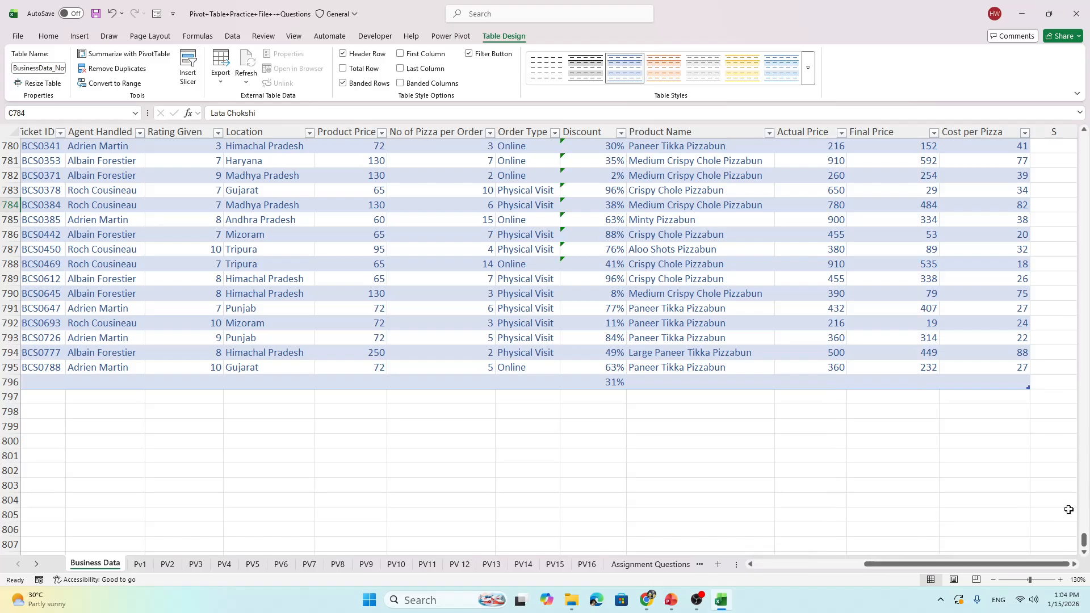
Add a column with the header Remark in cell S1, directly beside the table's Cost per Pizza column
{"action": "left_click_drag", "start_coordinate": [1084, 540], "coordinate": [1084, 137]}
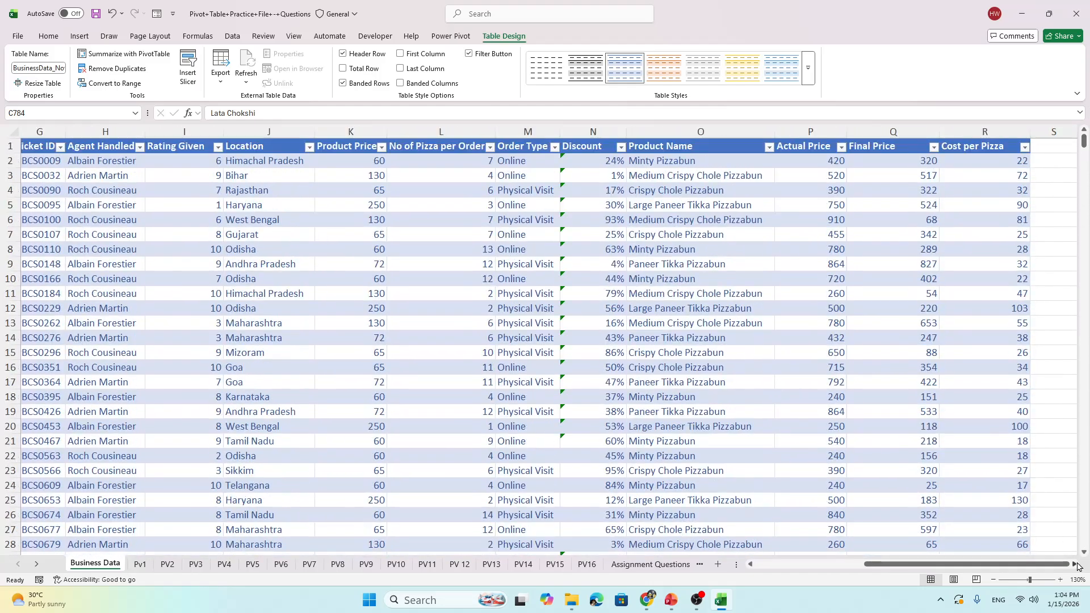
{"action": "left_click", "coordinate": [1075, 567]}
{"action": "left_click", "coordinate": [930, 147]}
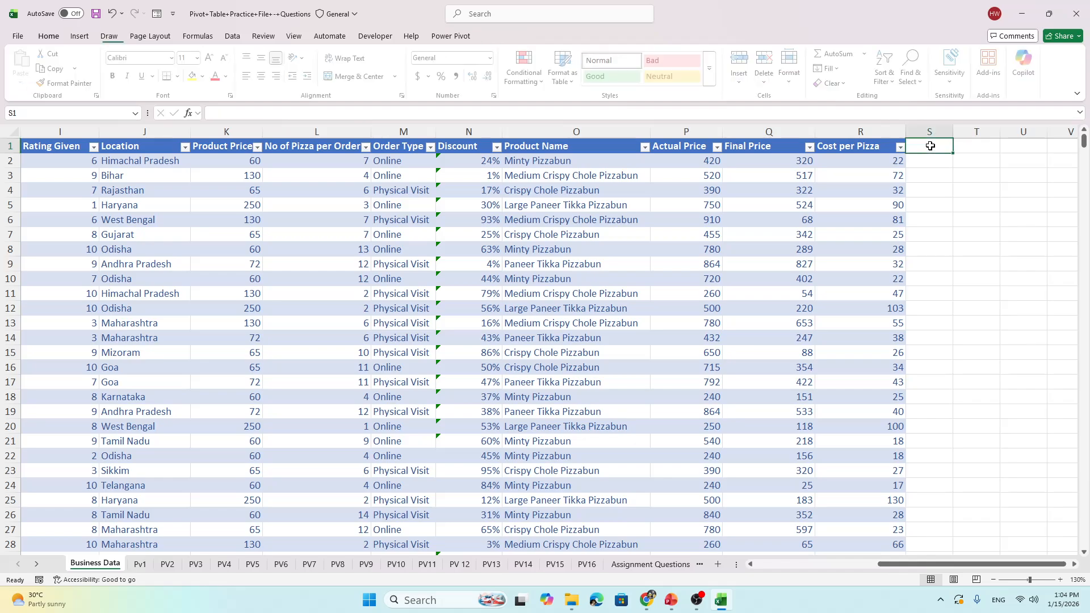
{"action": "type", "text": "r"}
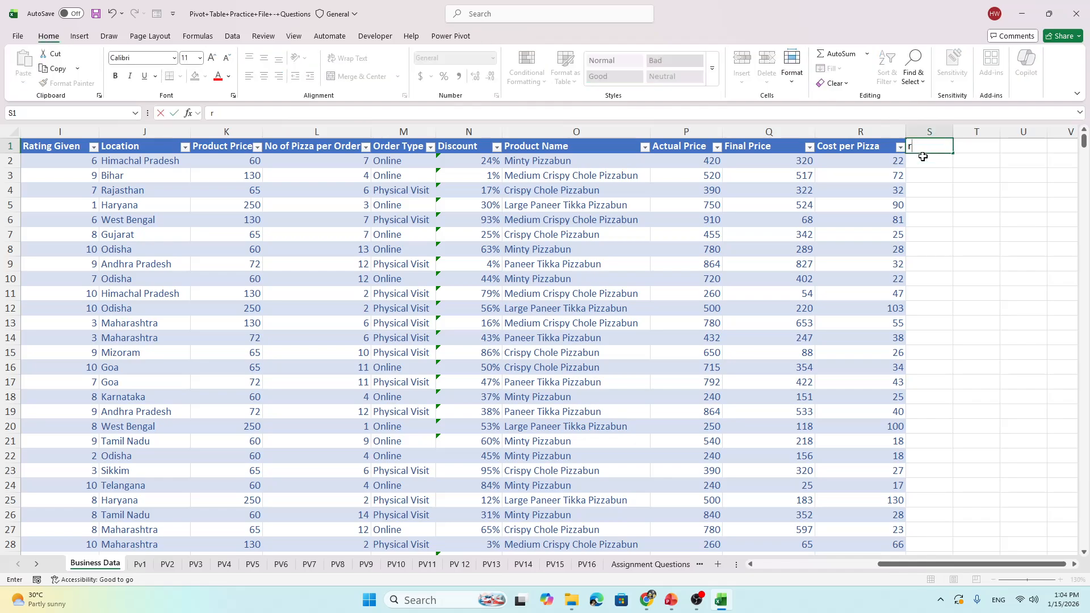
{"action": "type", "text": "eemark"}
{"action": "key", "text": "Return"}
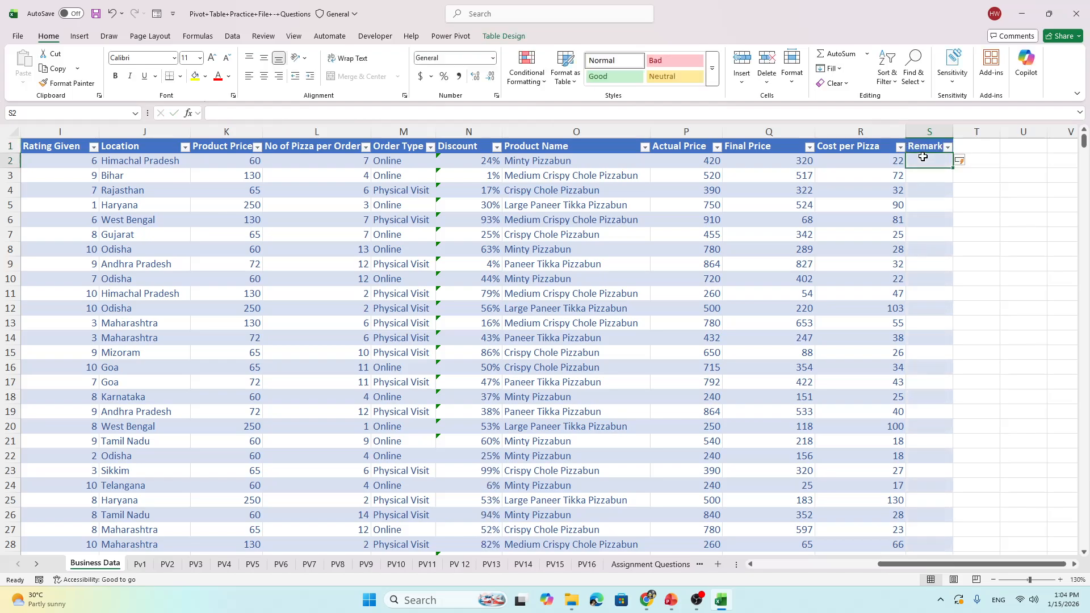
Inspect the table's extent around the Remark column and check the lesson topics in the PowerPoint slide show
{"action": "left_click", "coordinate": [930, 131]}
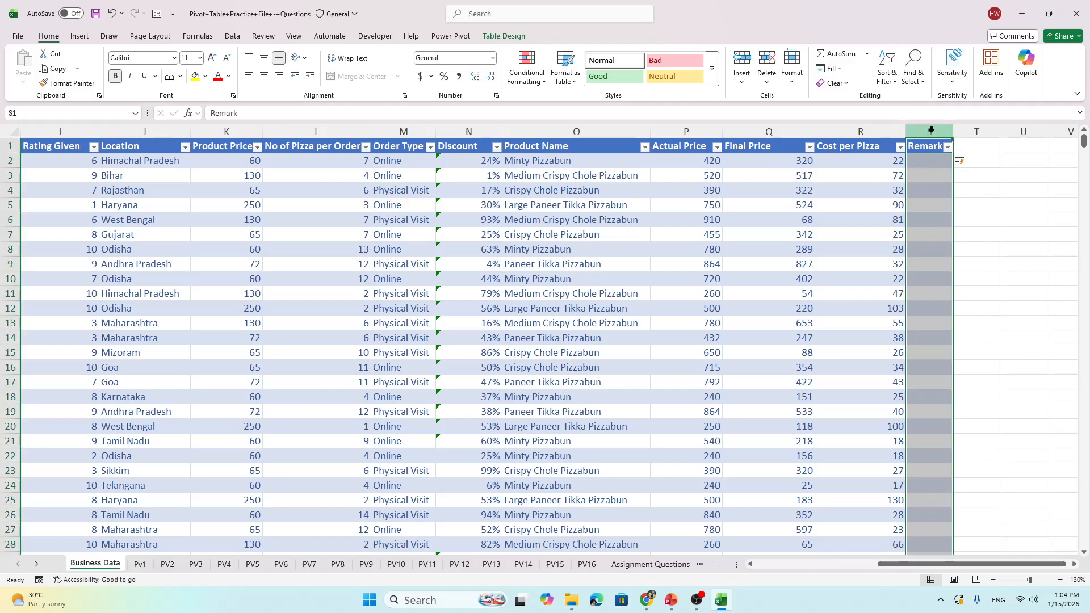
{"action": "left_click", "coordinate": [847, 211]}
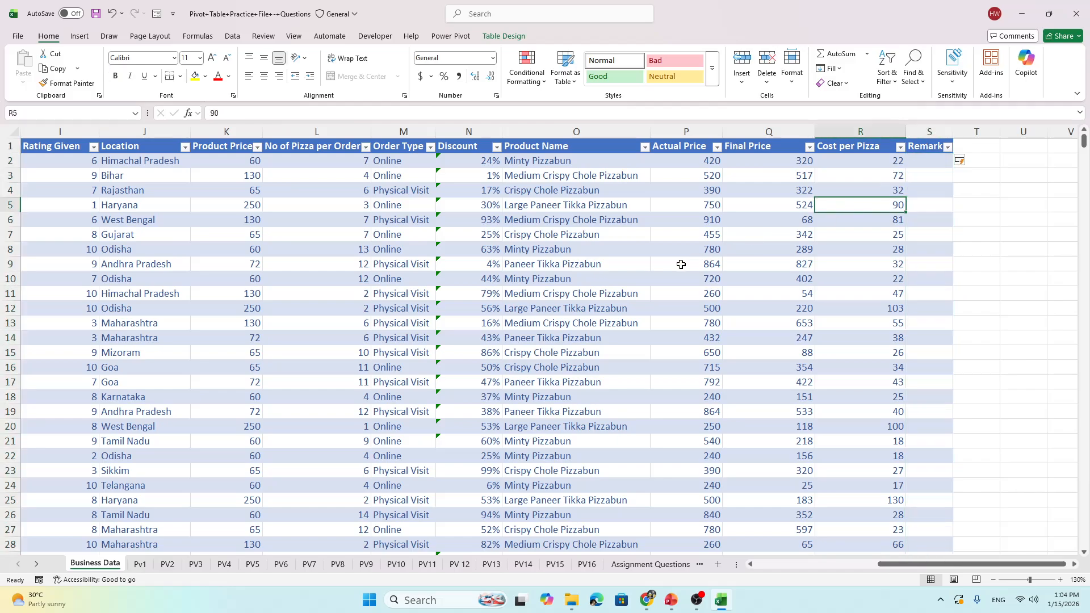
{"action": "left_click", "coordinate": [938, 165]}
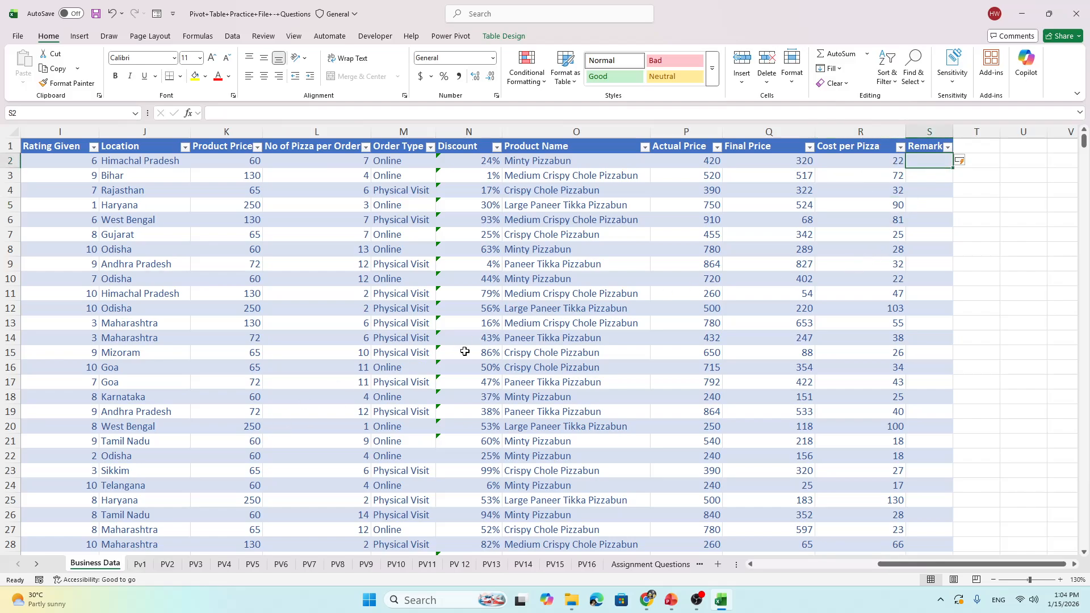
{"action": "key", "text": "alt+Tab"}
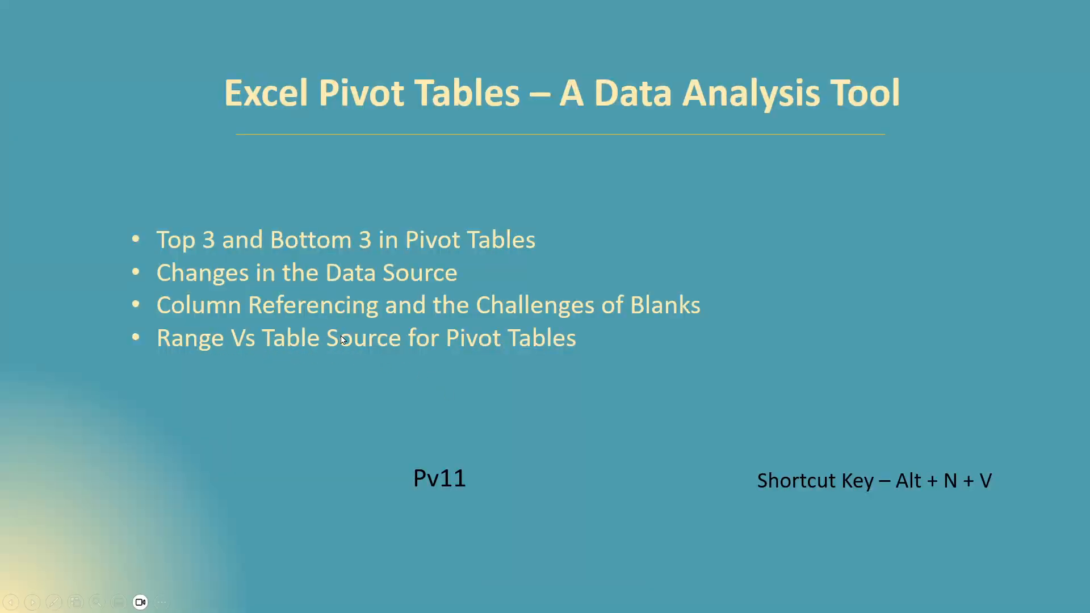
{"action": "key", "text": "alt+Tab"}
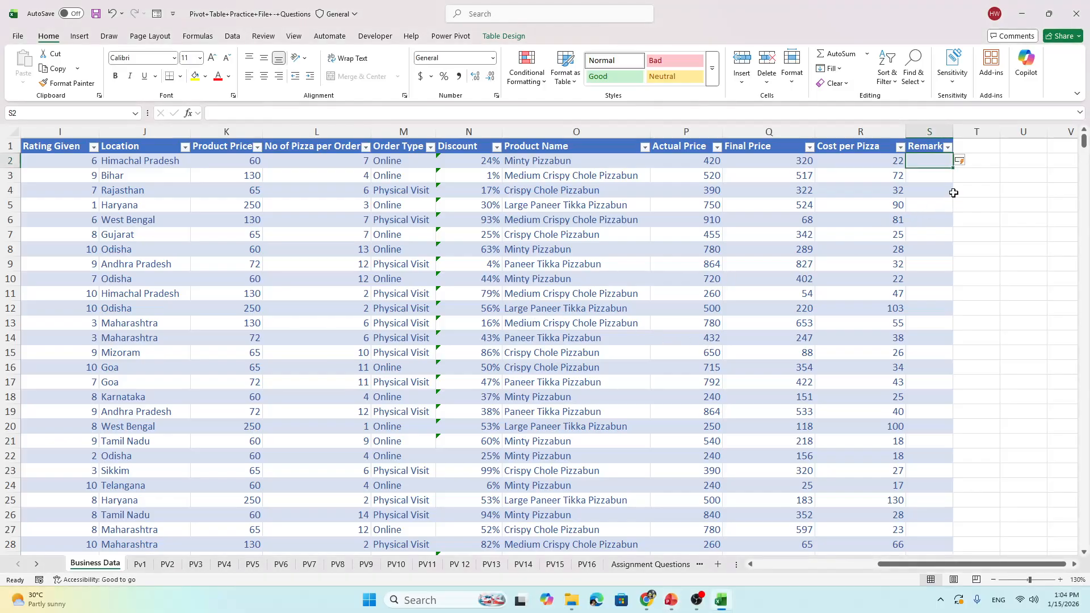
Remove the Remark column and the customer ID added in row 796 from the Business Data table, and save the workbook
{"action": "key", "text": "Up"}
{"action": "key", "text": "Delete"}
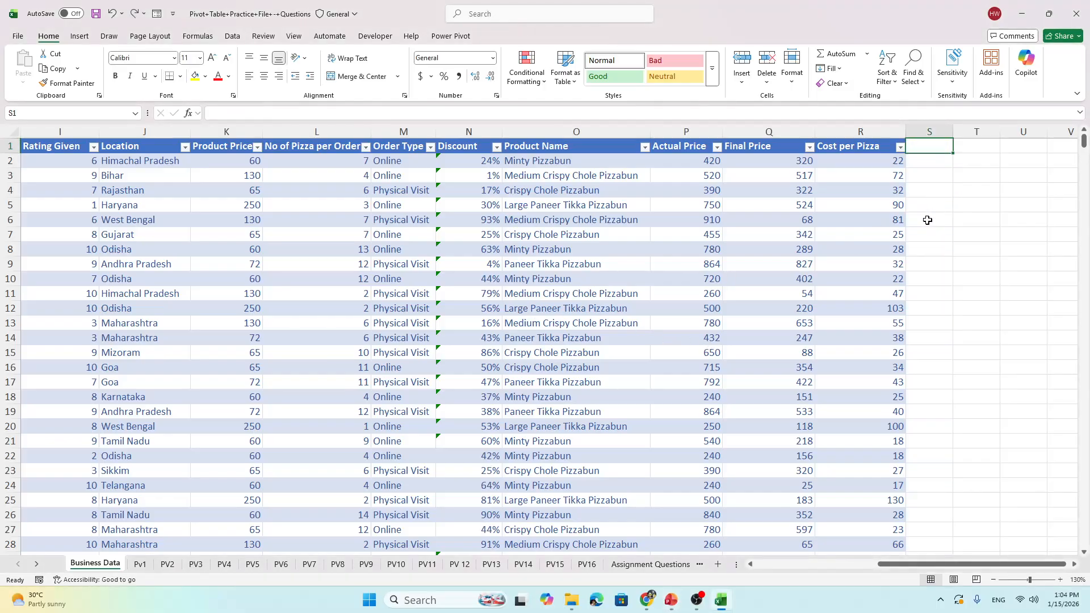
{"action": "left_click_drag", "start_coordinate": [941, 565], "coordinate": [818, 565]}
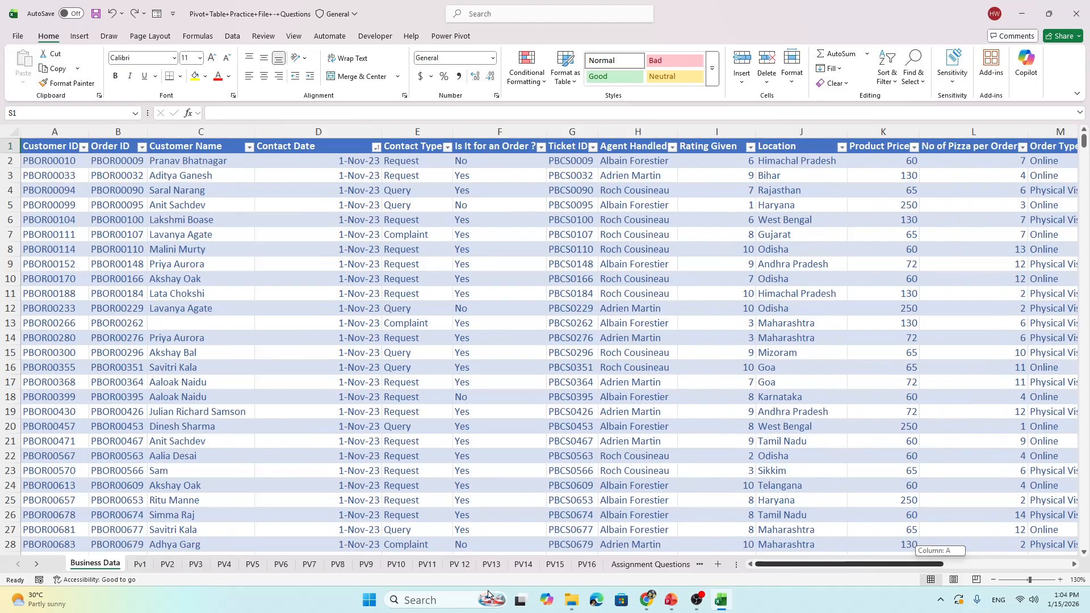
{"action": "scroll", "coordinate": [68, 485], "scroll_direction": "down", "scroll_amount": 2}
{"action": "left_click", "coordinate": [68, 485]}
{"action": "key", "text": "ctrl+Down"}
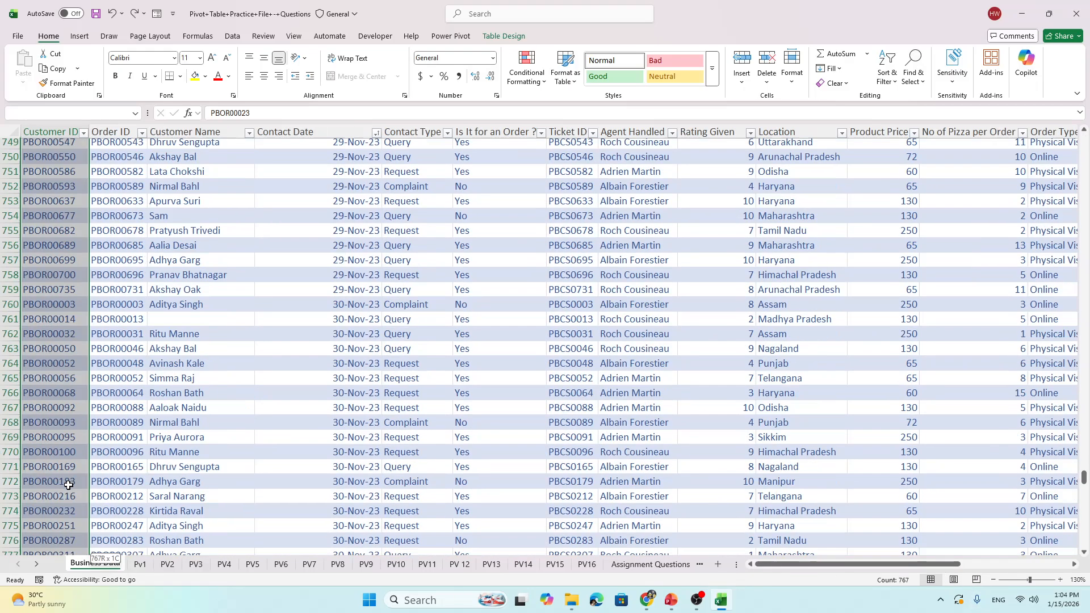
{"action": "left_click", "coordinate": [111, 475]}
{"action": "key", "text": "ctrl+z"}
{"action": "key", "text": "ctrl+z"}
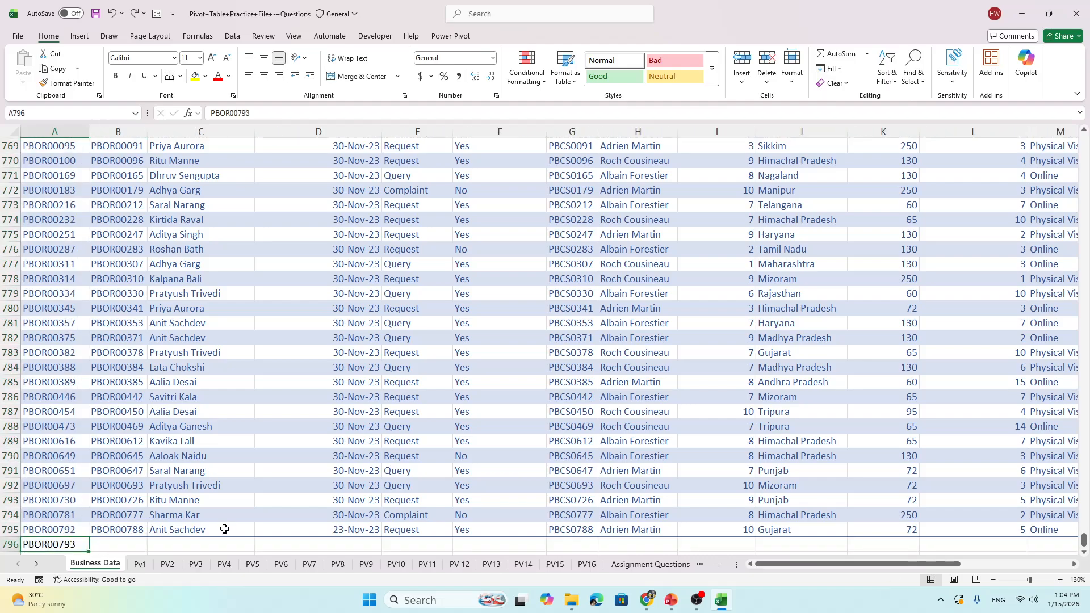
{"action": "left_click", "coordinate": [100, 476]}
{"action": "key", "text": "ctrl+s"}
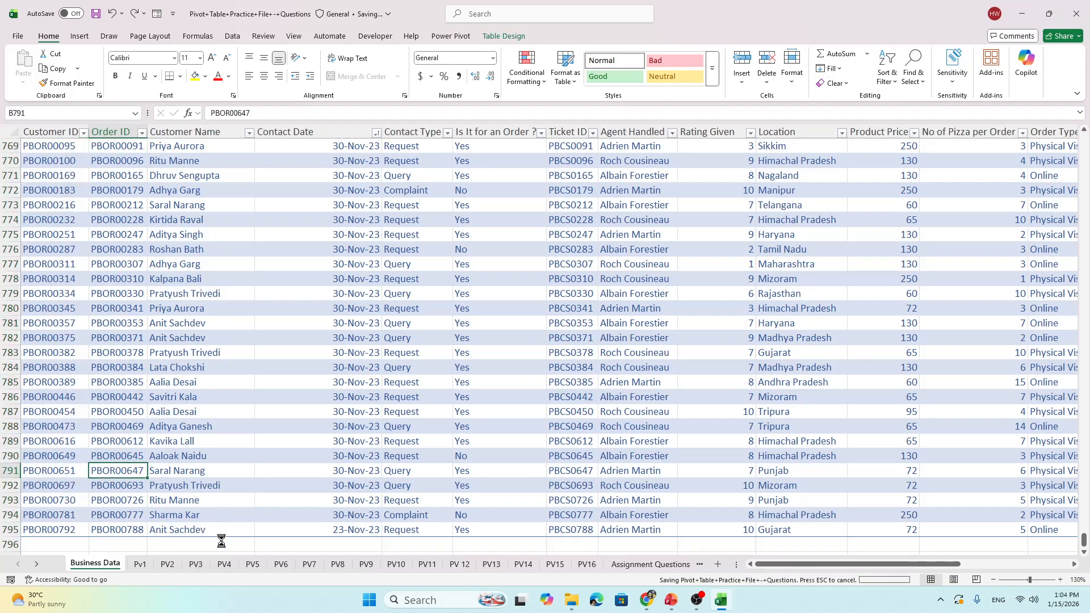
Refresh the product PivotTable on the PV11 sheet
{"action": "left_click", "coordinate": [428, 563]}
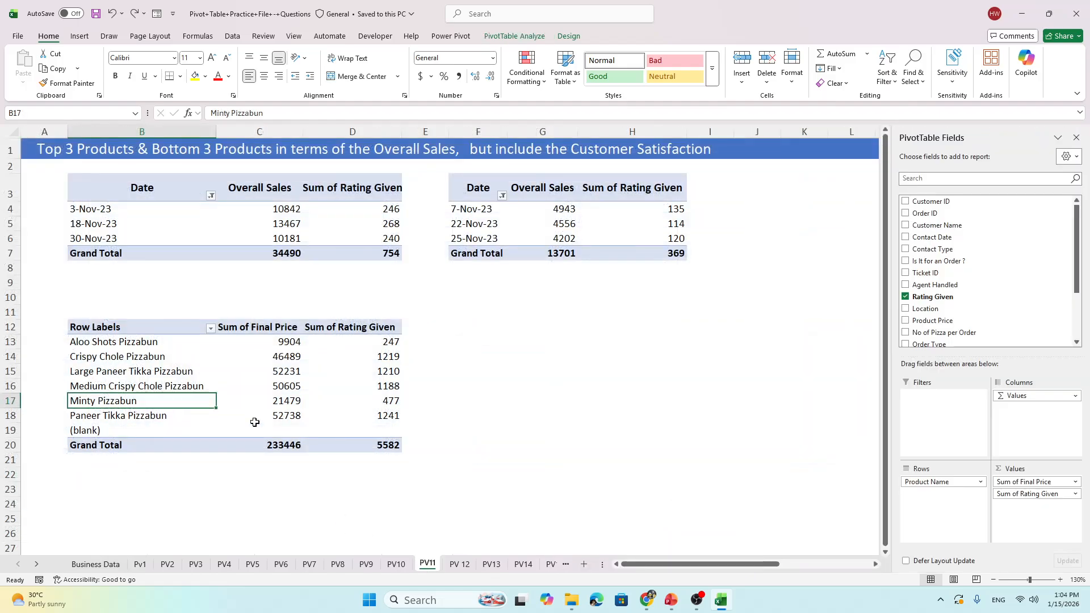
{"action": "left_click", "coordinate": [157, 377]}
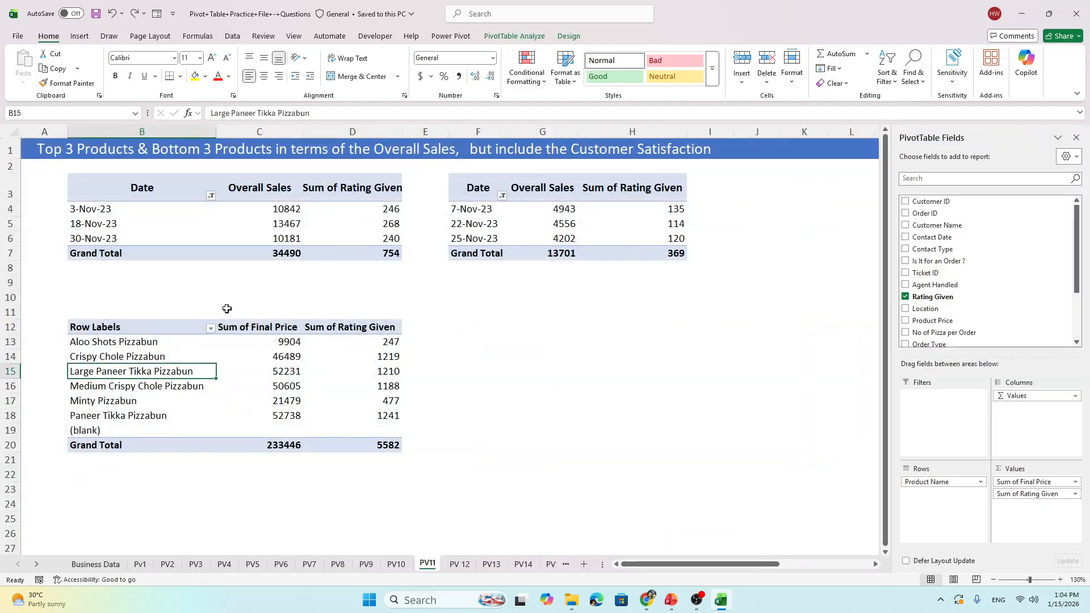
{"action": "left_click", "coordinate": [152, 388]}
{"action": "left_click", "coordinate": [161, 401]}
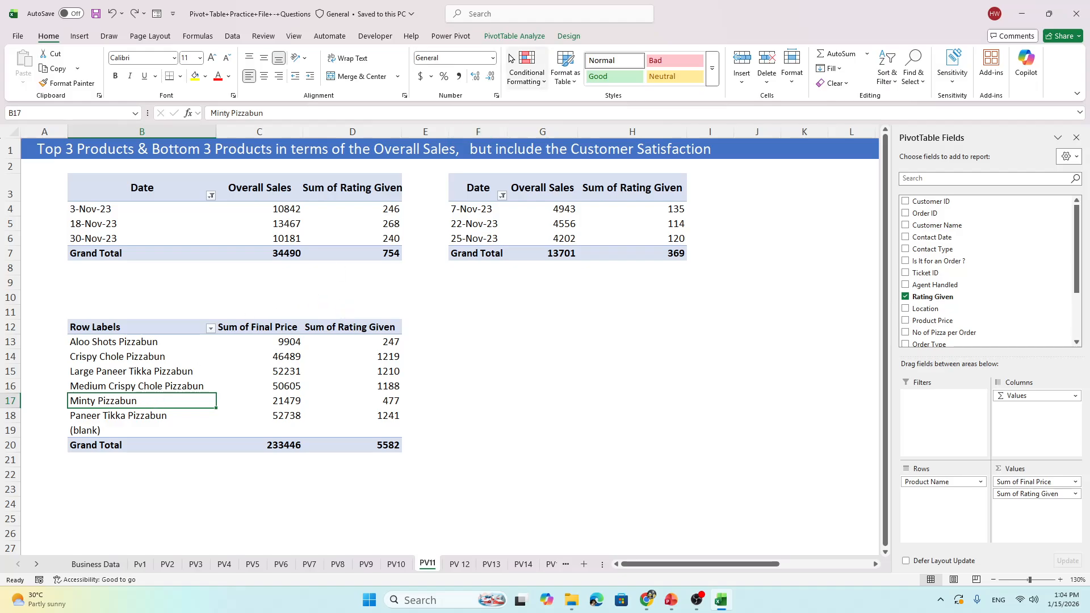
{"action": "left_click", "coordinate": [107, 565]}
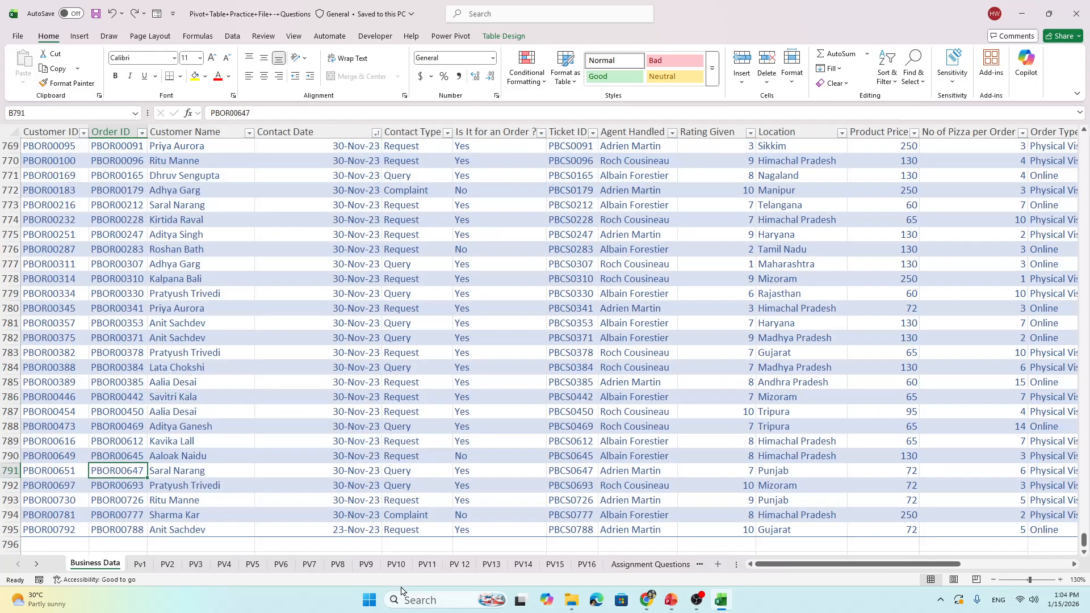
{"action": "left_click", "coordinate": [428, 564]}
{"action": "left_click", "coordinate": [136, 361]}
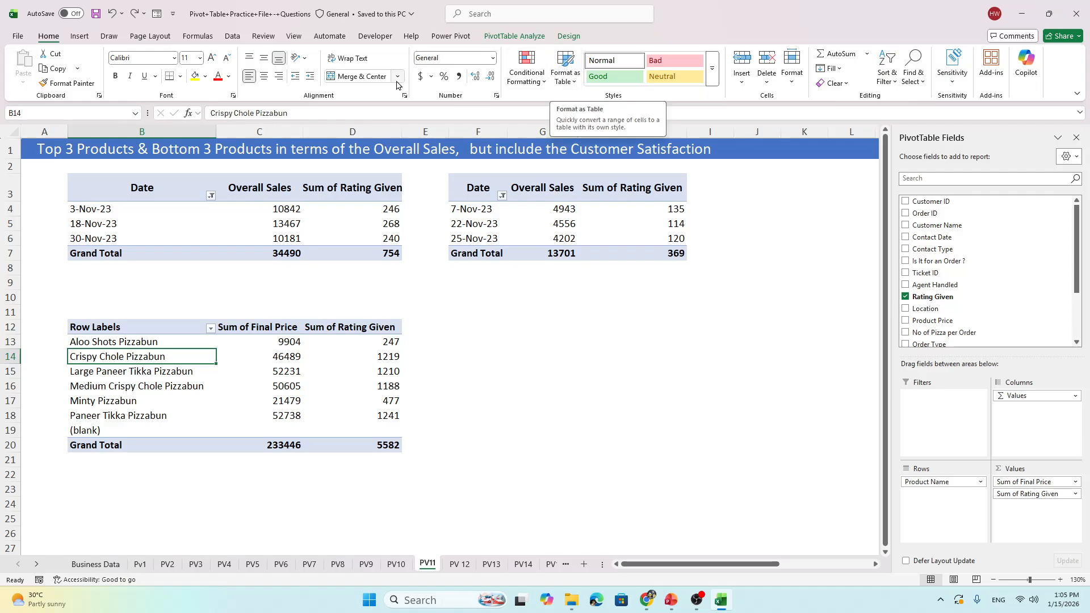
{"action": "left_click", "coordinate": [517, 36]}
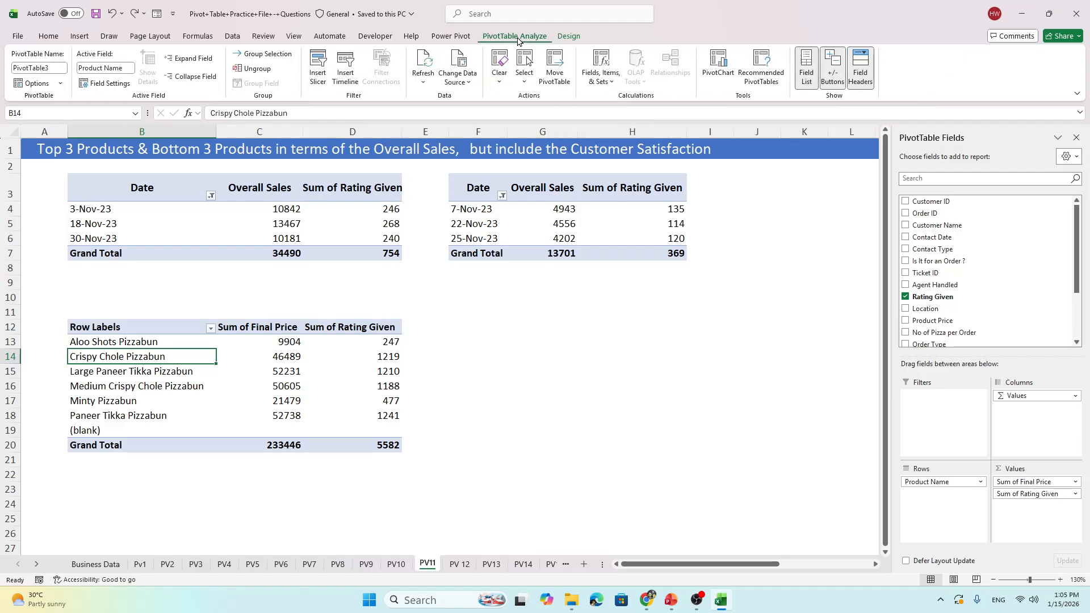
{"action": "left_click", "coordinate": [423, 85]}
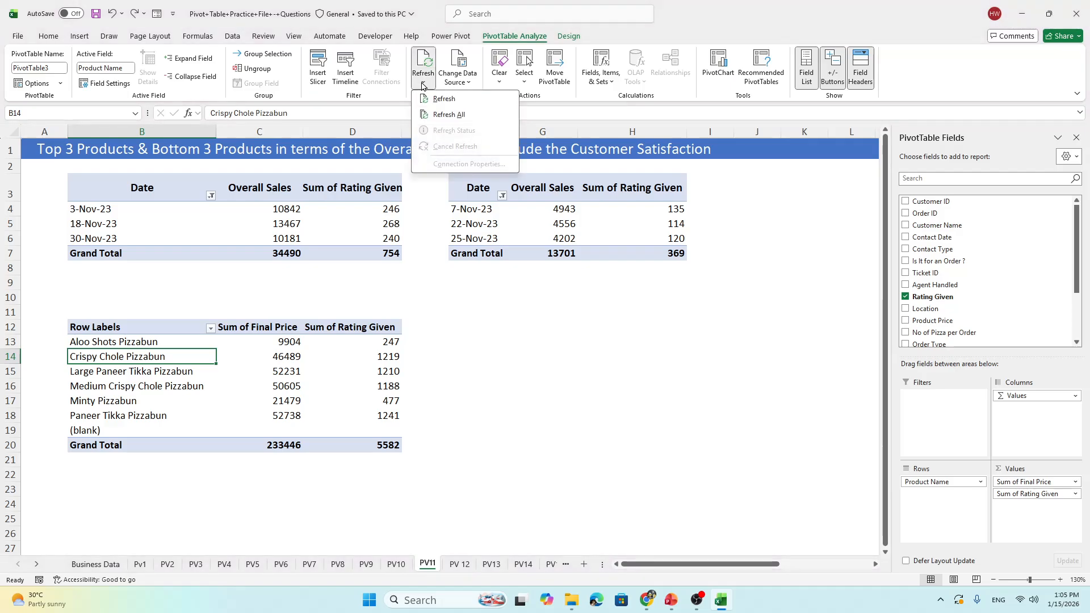
{"action": "left_click", "coordinate": [454, 99]}
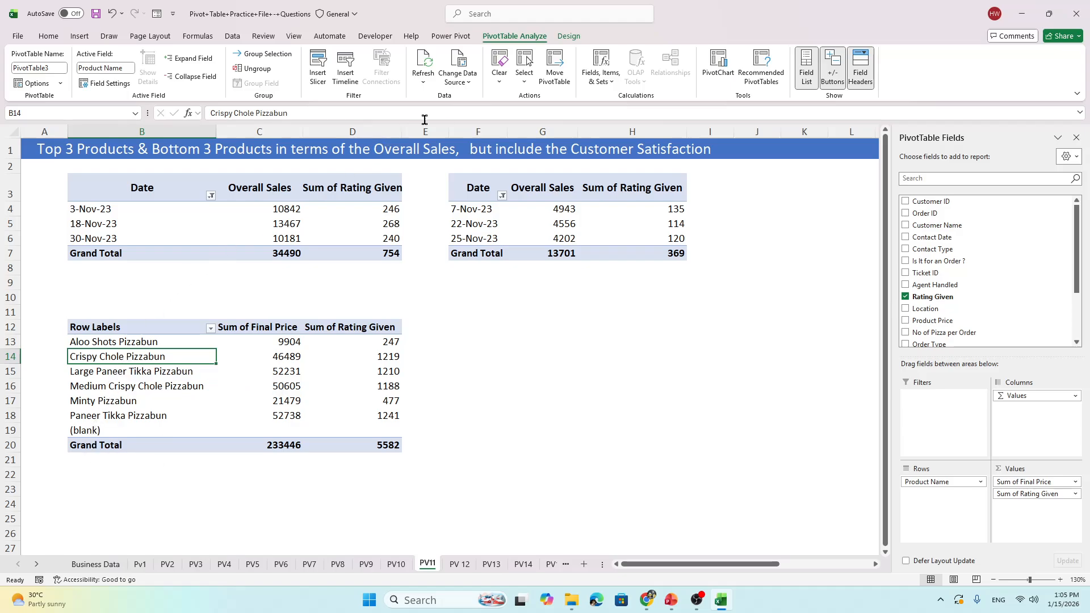
Change the product PivotTable's data source to the entire BusinessData_Nov table on the Business Data sheet
{"action": "left_click", "coordinate": [469, 85]}
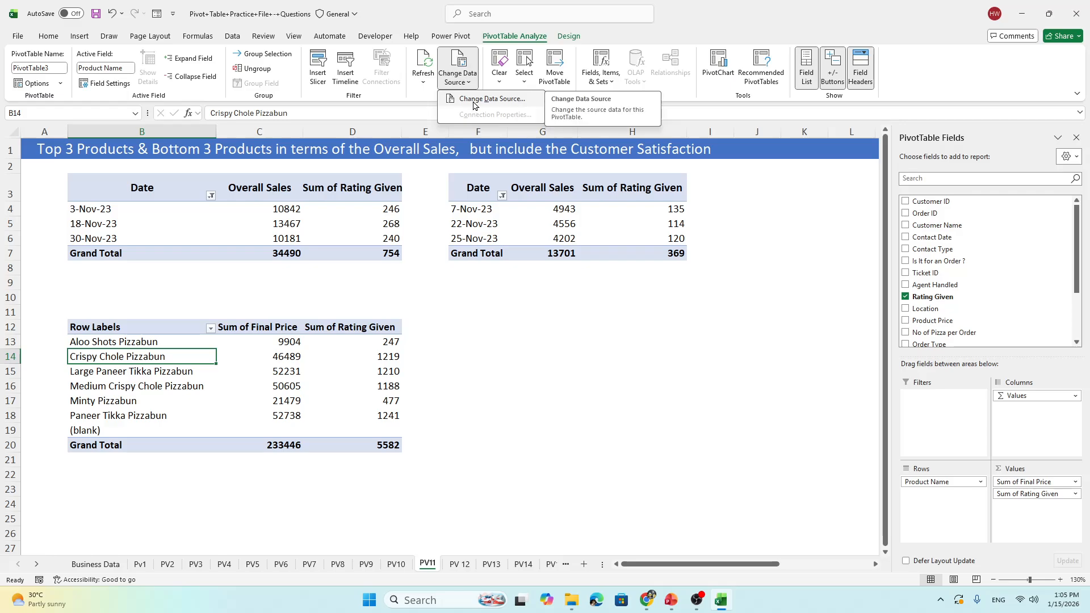
{"action": "left_click", "coordinate": [474, 102]}
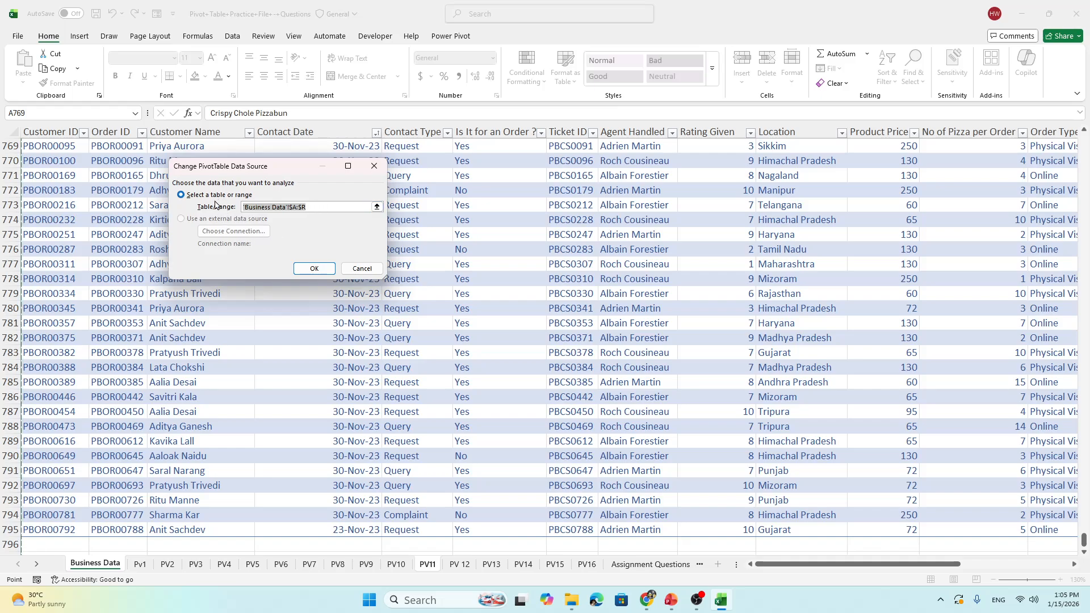
{"action": "left_click", "coordinate": [312, 206]}
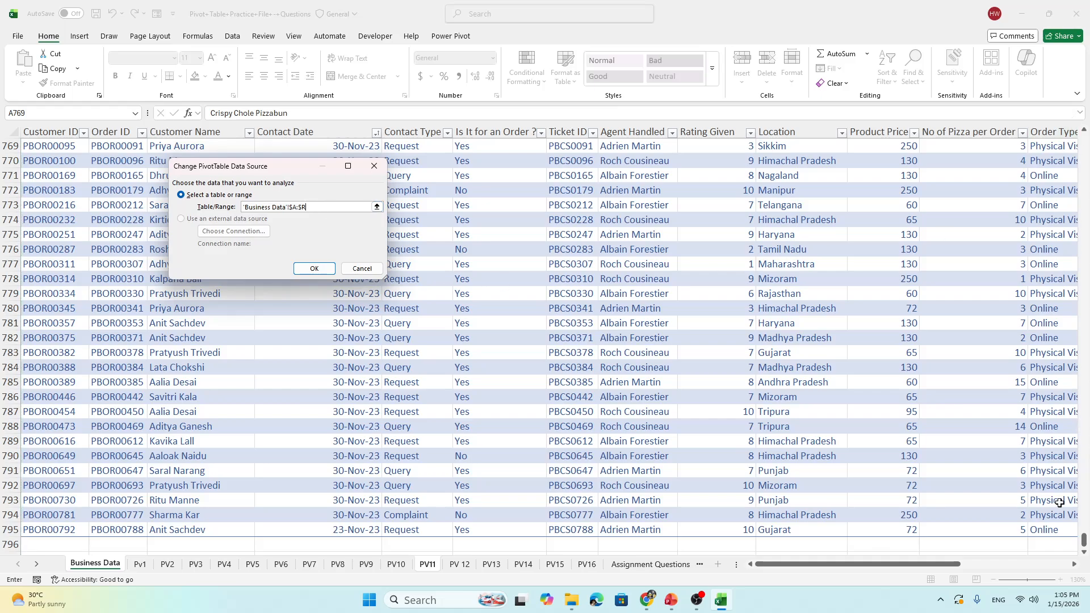
{"action": "scroll", "coordinate": [1060, 503], "scroll_direction": "down", "scroll_amount": 3}
{"action": "scroll", "coordinate": [184, 351], "scroll_direction": "up", "scroll_amount": 5}
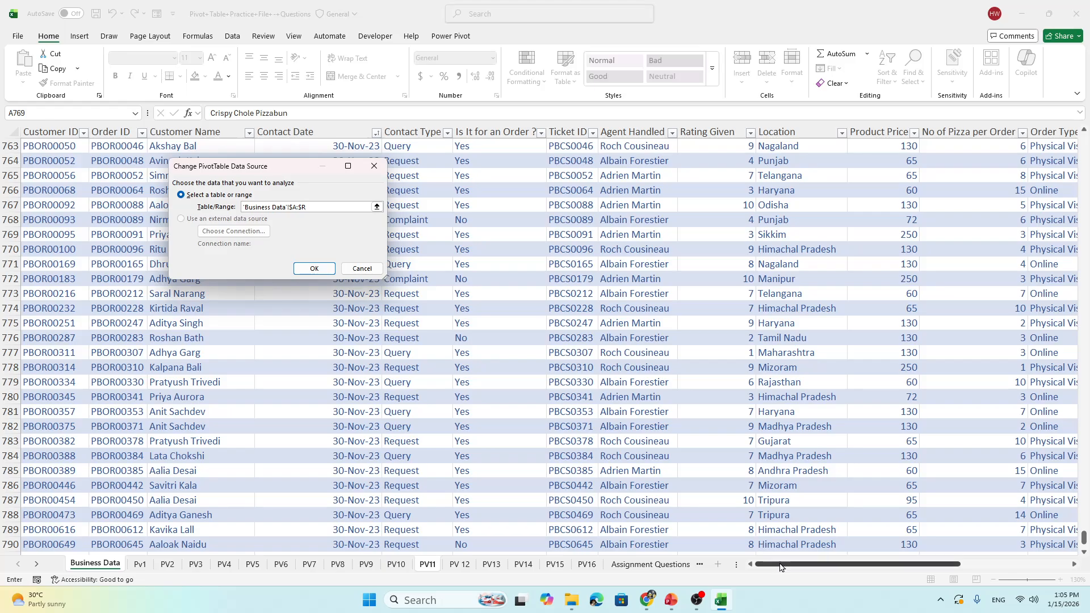
{"action": "left_click_drag", "start_coordinate": [1084, 538], "coordinate": [1084, 137]}
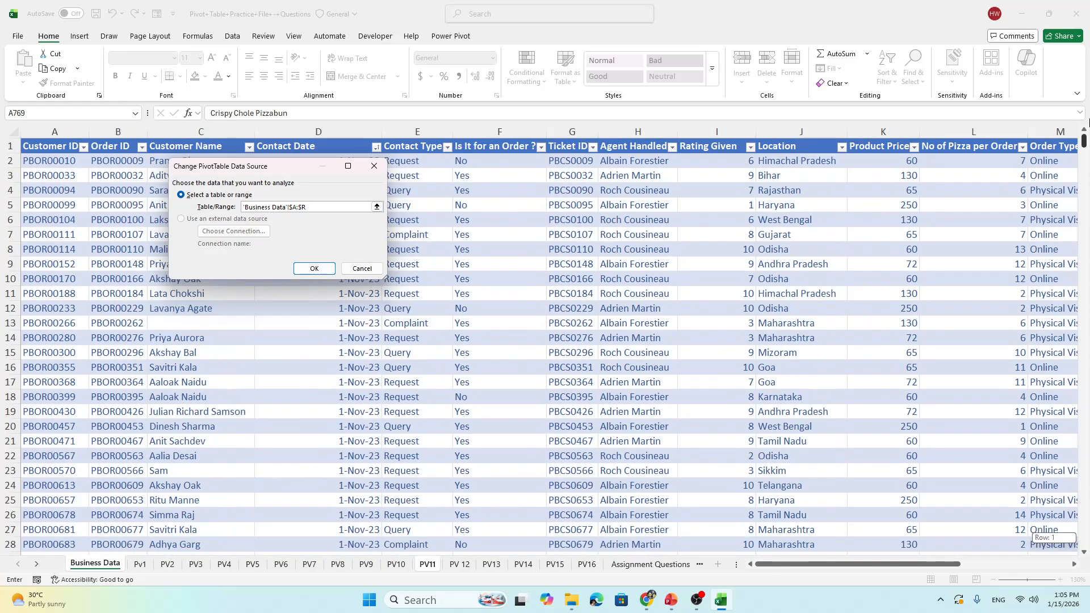
{"action": "left_click", "coordinate": [48, 148]}
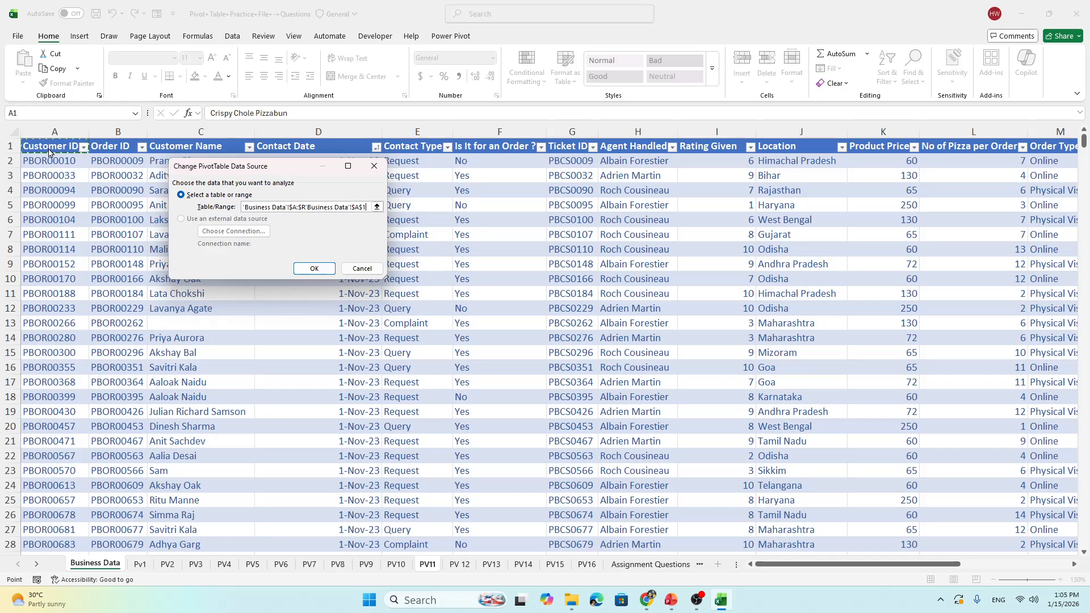
{"action": "key", "text": "ctrl+shift+End"}
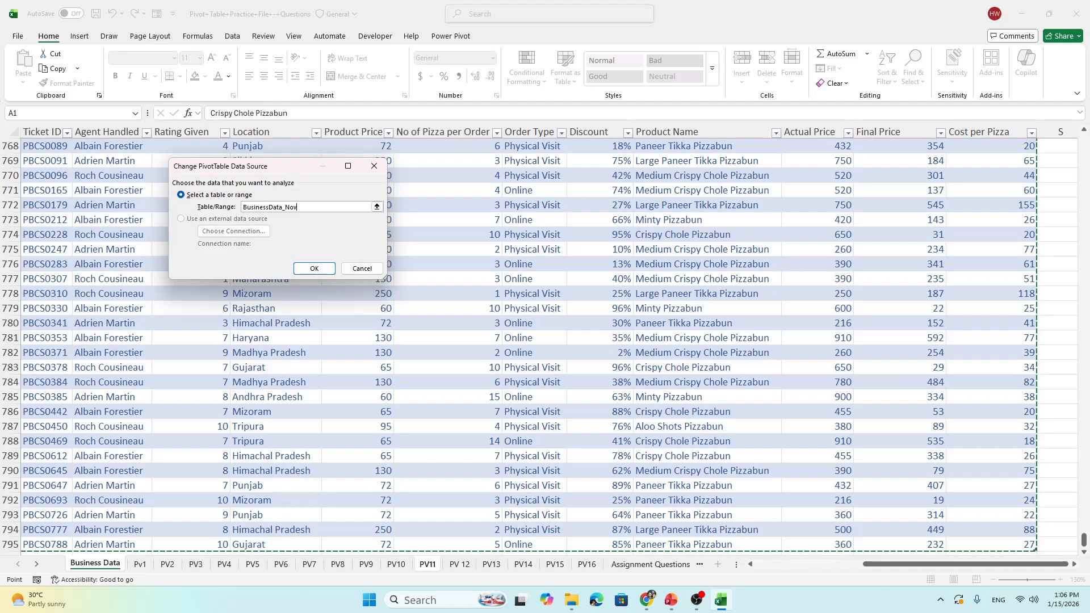
{"action": "key", "text": "alt+Tab"}
{"action": "key", "text": "alt+Tab"}
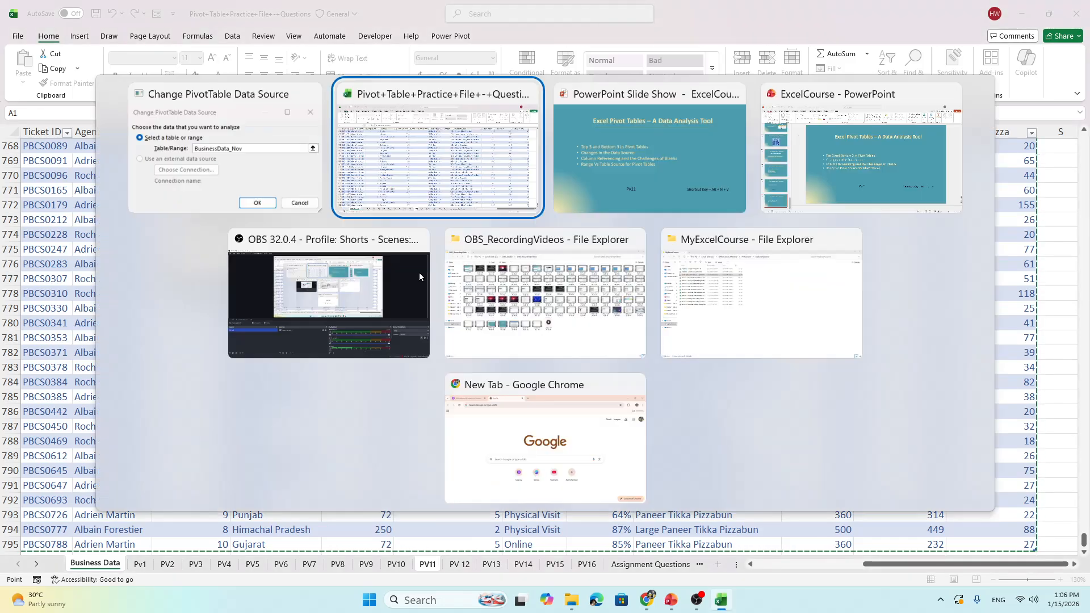
{"action": "key", "text": "alt+Tab"}
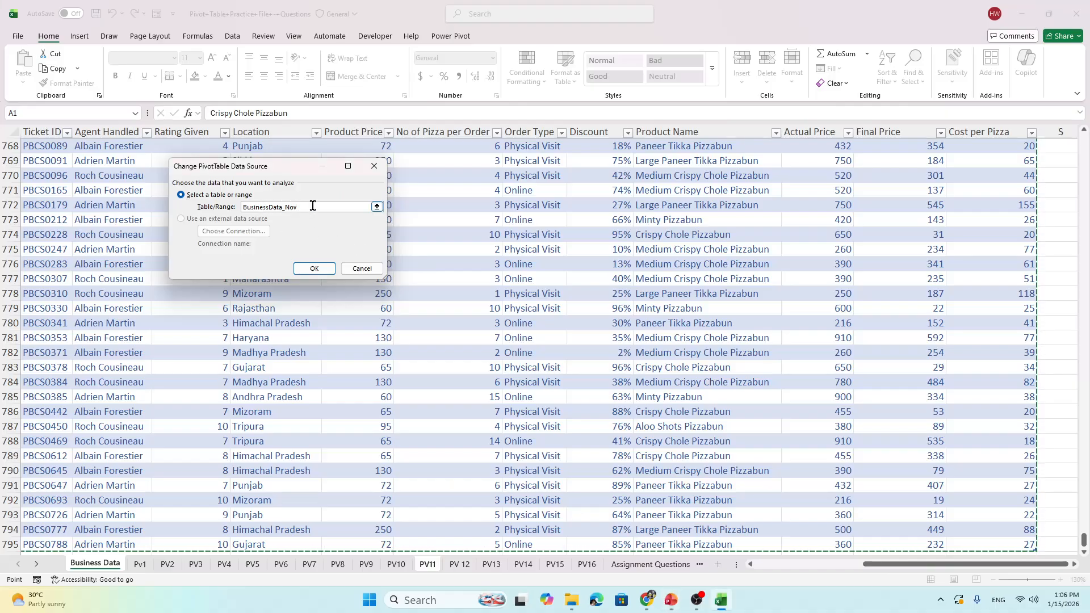
{"action": "left_click", "coordinate": [306, 208]}
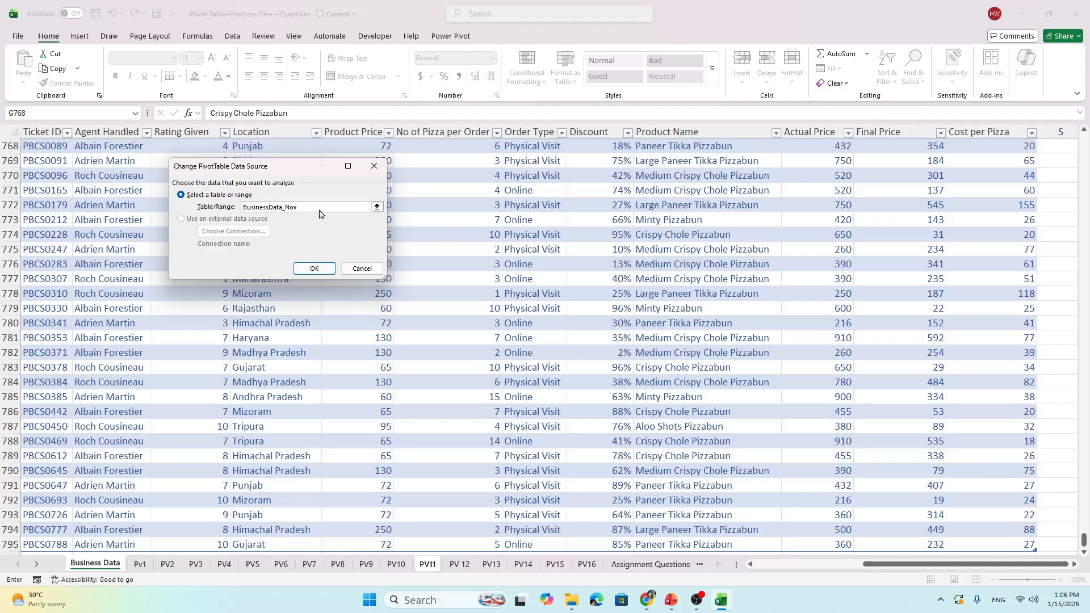
{"action": "left_click", "coordinate": [314, 269]}
Inspect the product rows of the PivotTable on PV11 and review the lesson topics in the PowerPoint slide show
{"action": "left_click", "coordinate": [126, 417]}
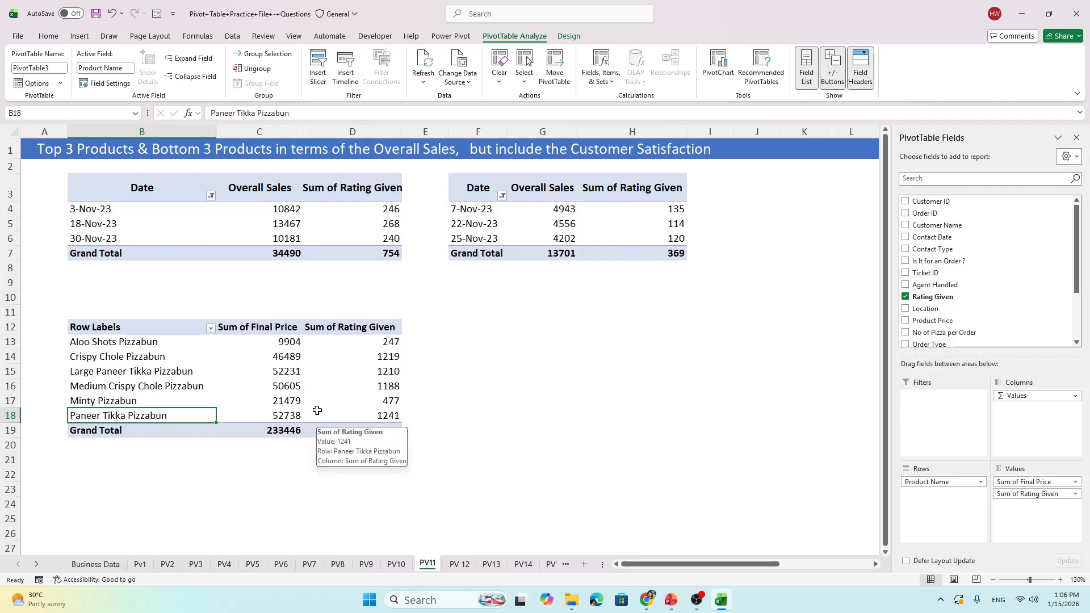
{"action": "left_click", "coordinate": [134, 387]}
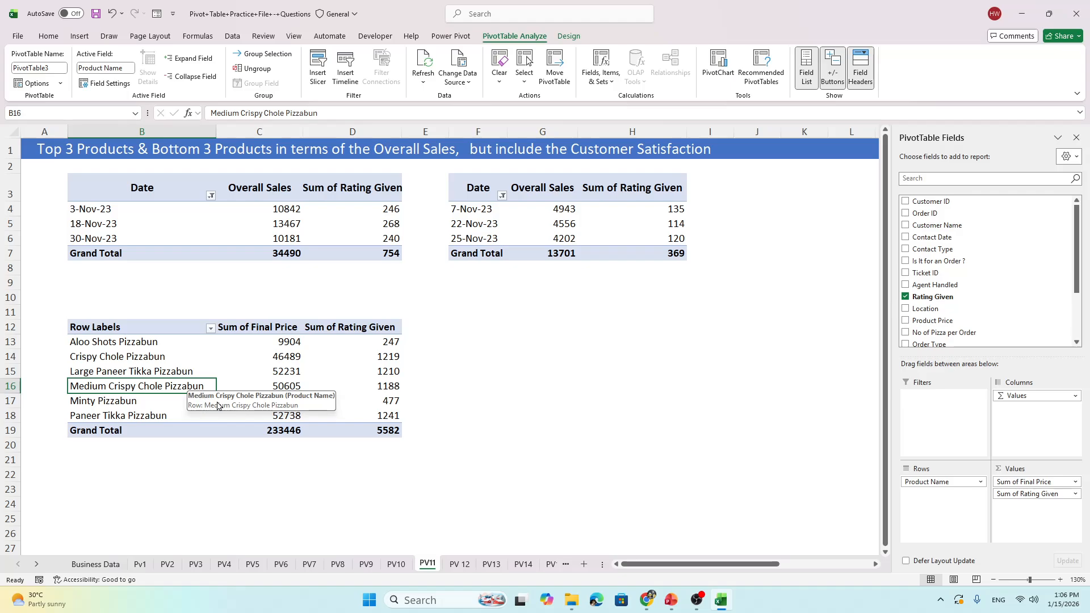
{"action": "key", "text": "alt+Tab"}
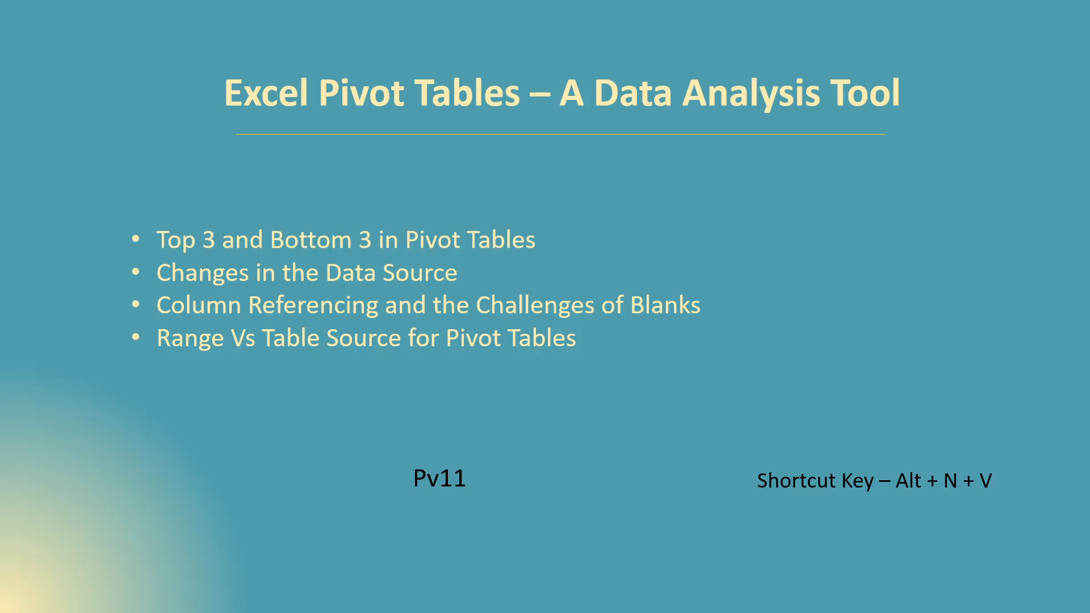
{"action": "key", "text": "alt+Tab"}
{"action": "key", "text": "alt+Tab"}
{"action": "key", "text": "alt+Tab"}
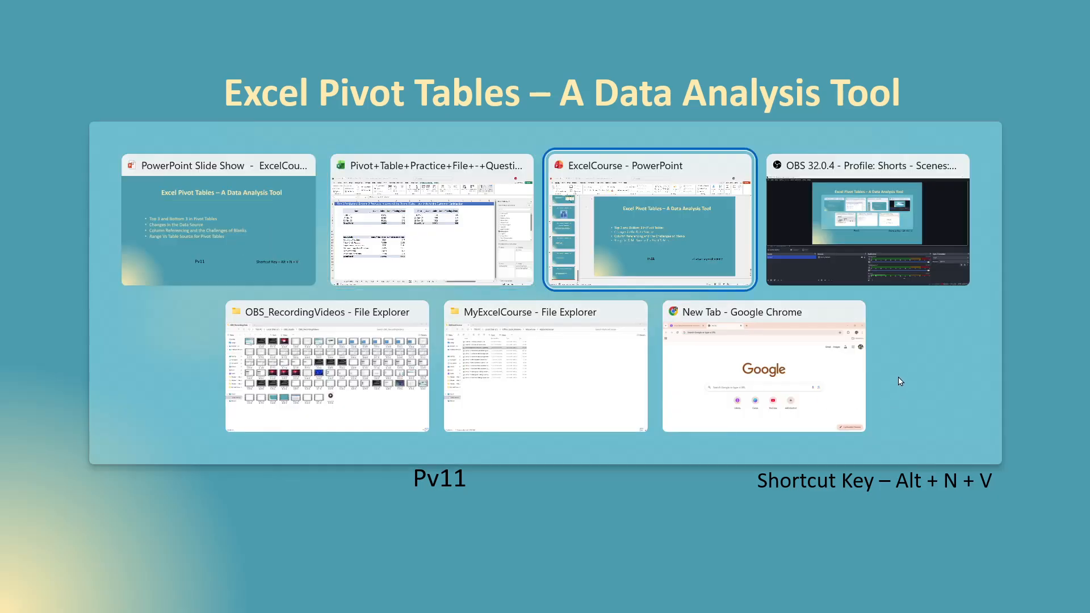